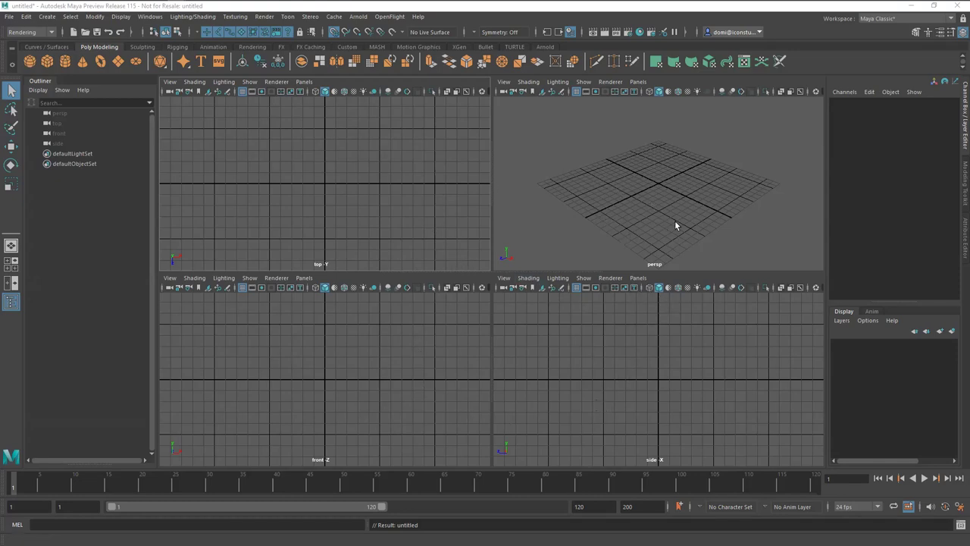
- Switch between the four-view layout and the single perspective view, finishing with the perspective view maximized
left_click(725, 142)
key("space")
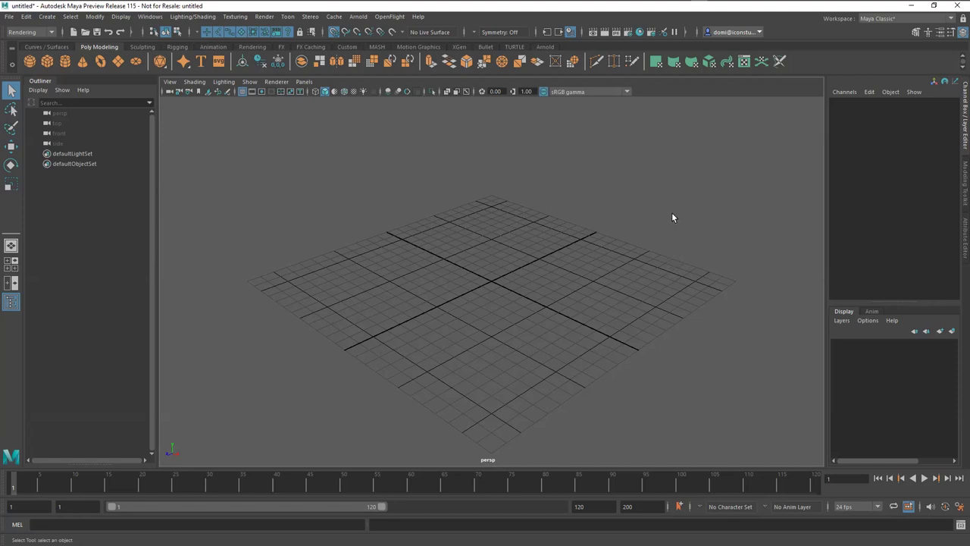
key("space")
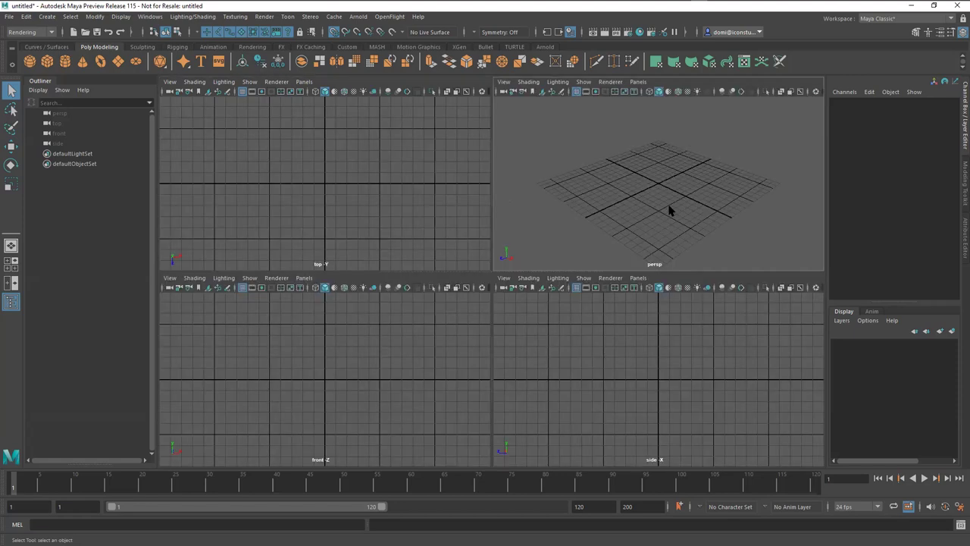
key("space")
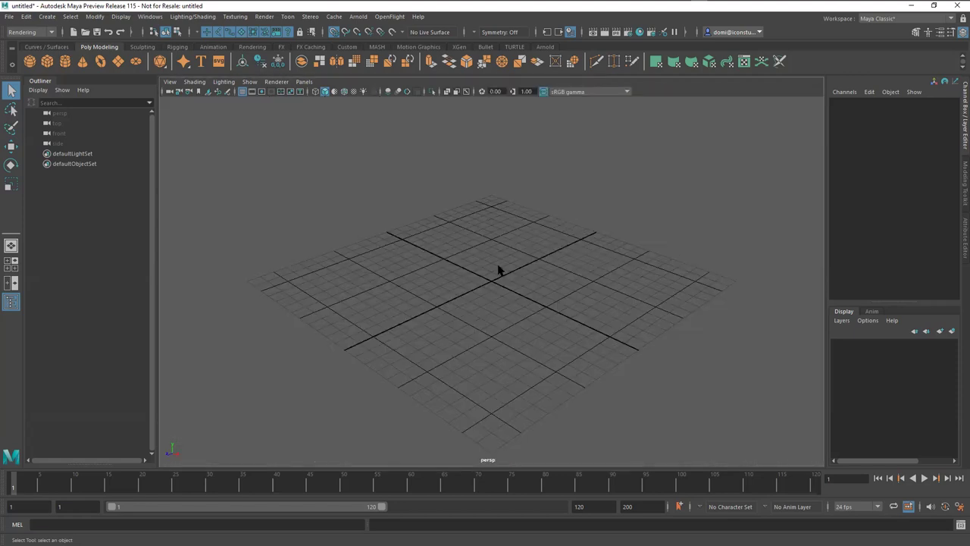
left_click(12, 262)
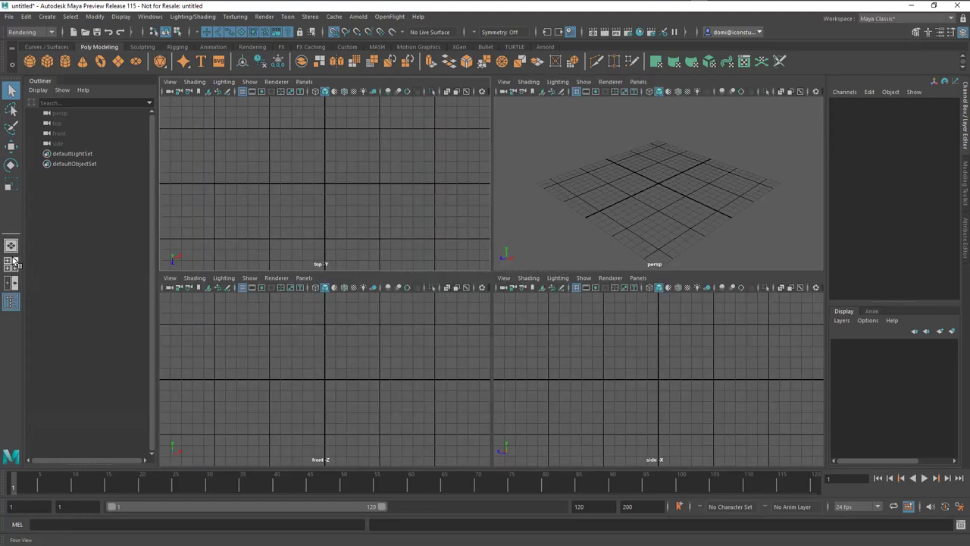
left_click(11, 246)
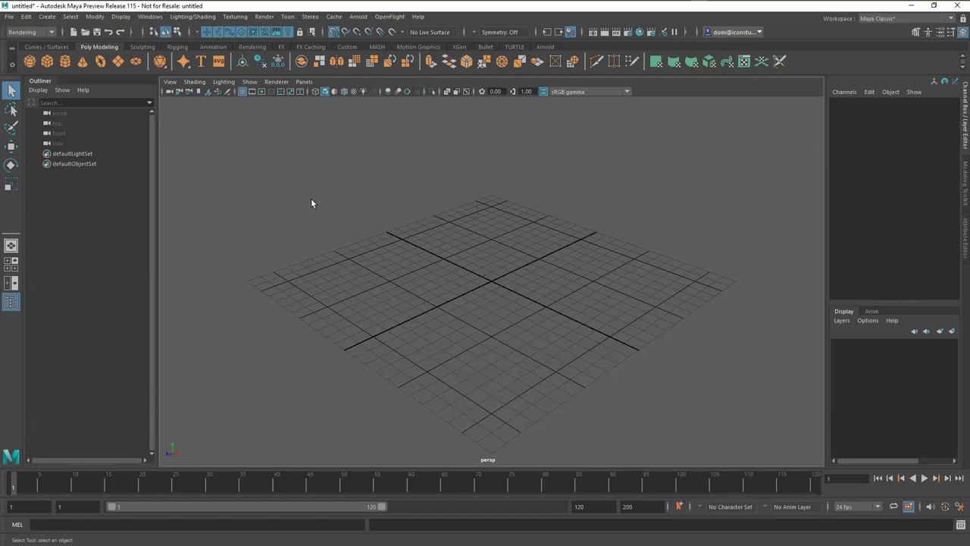
- Create a polygon cube at the centre of the grid
left_click(49, 62)
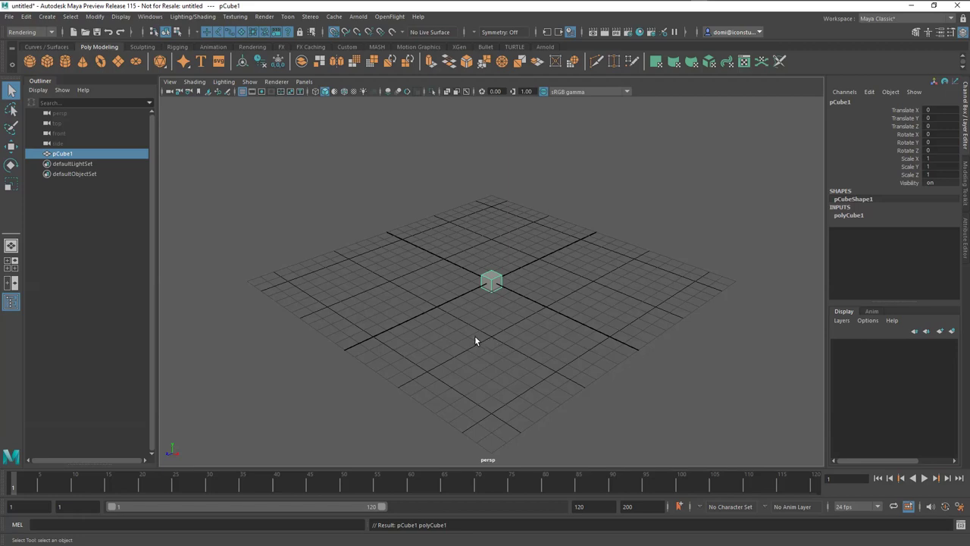
left_click_drag(460, 333, 487, 327, "alt")
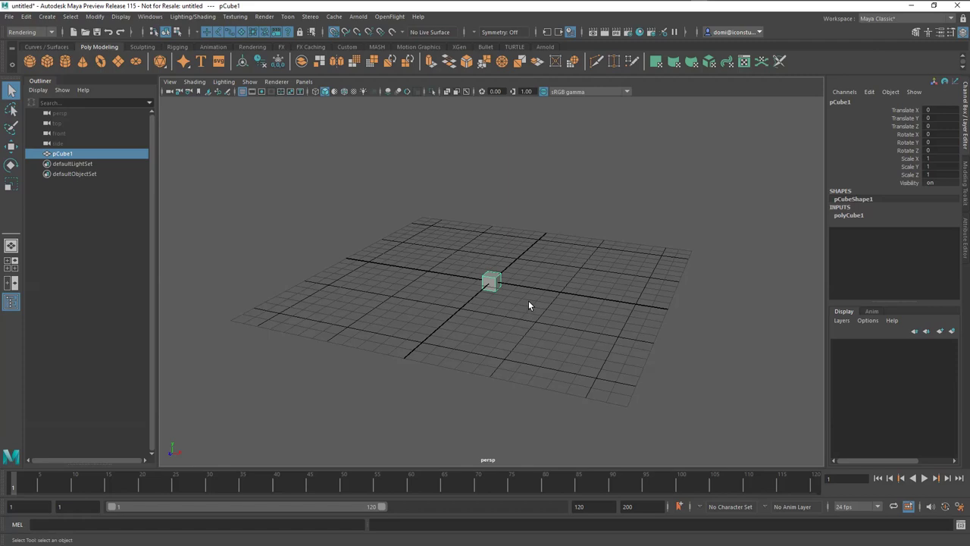
mouse_move(531, 307)
middle_mouse_down("alt")
mouse_move(451, 303)
mouse_move(580, 293)
mouse_move(505, 284)
mouse_move(558, 301)
mouse_move(538, 288)
middle_mouse_up("alt")
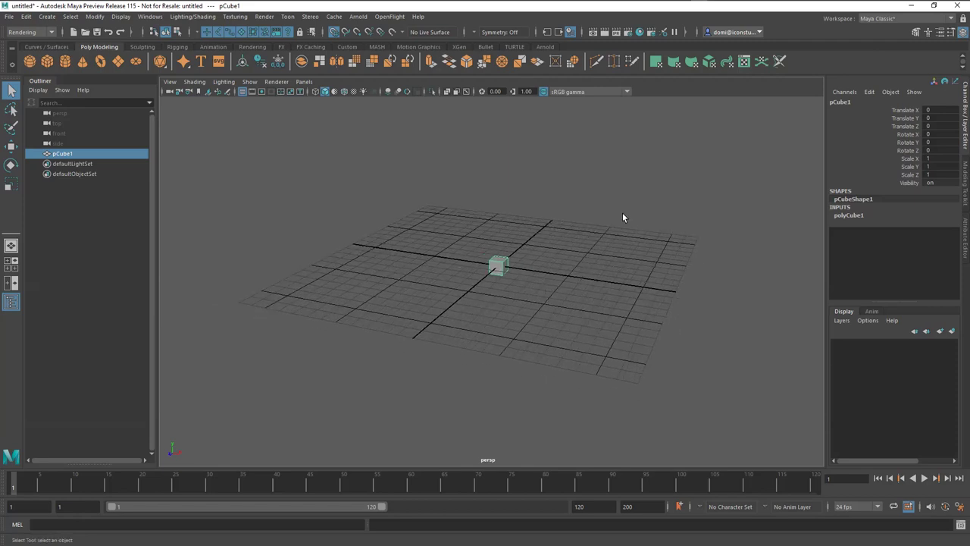
right_click_drag(568, 220, 600, 440, "alt")
middle_click_drag(600, 440, 648, 393, "alt")
right_click_drag(648, 393, 541, 311, "alt")
mouse_move(524, 314)
left_mouse_down("alt")
mouse_move(511, 320)
mouse_move(508, 305)
left_mouse_up("alt")
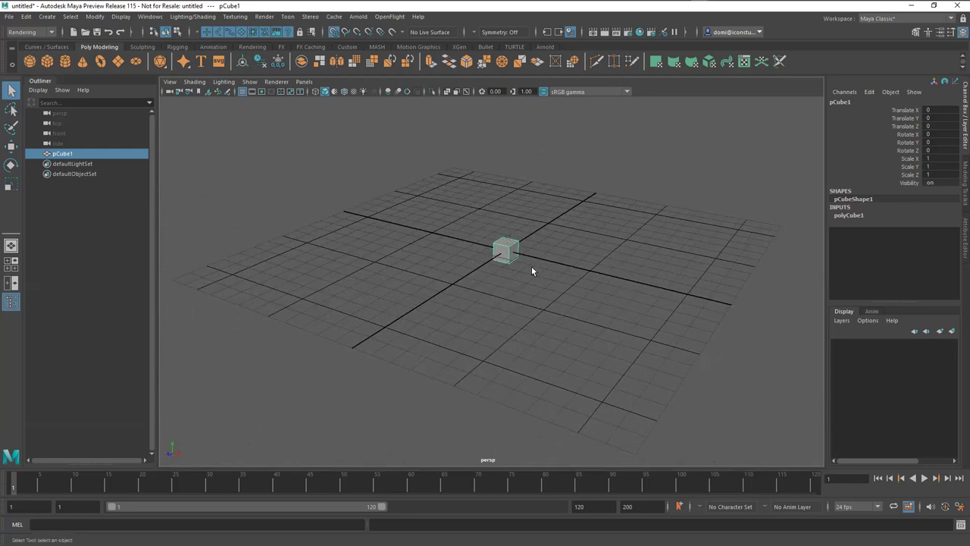
- Deselect the cube, and hide the perspective view's grid and show it again
left_click(583, 139)
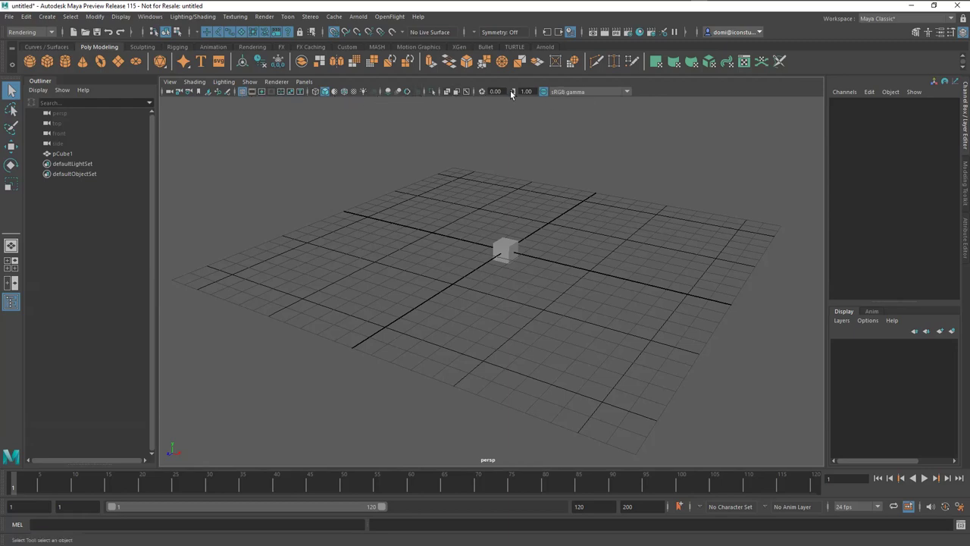
left_click(243, 92)
left_click(242, 91)
left_click(243, 91)
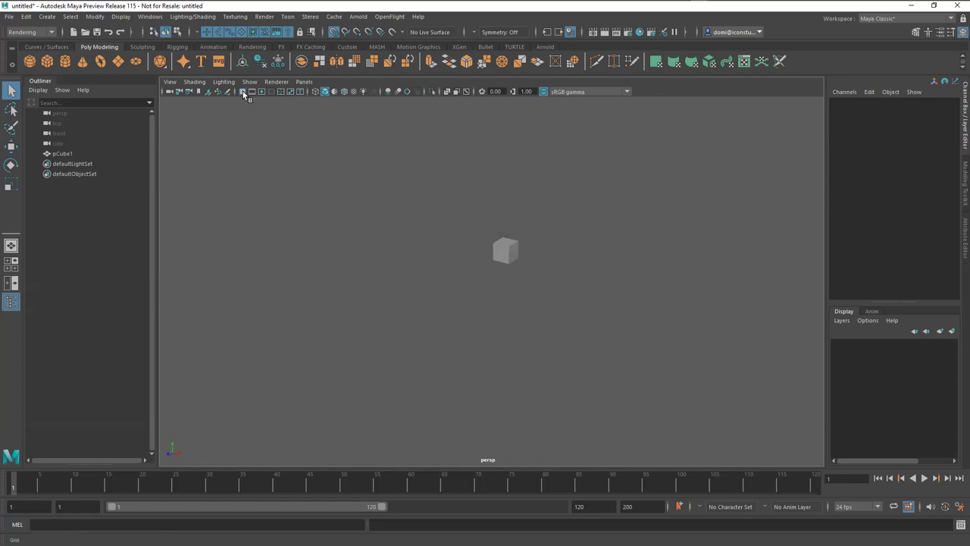
left_click(242, 91)
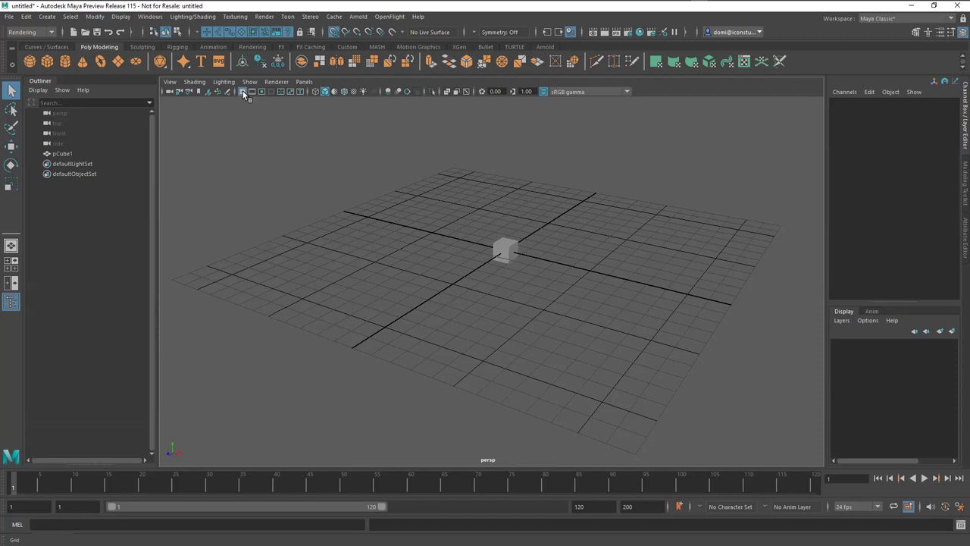
- Try wireframe display in the perspective view, and return it to smooth shading with wireframe on shaded enabled
left_click(316, 91)
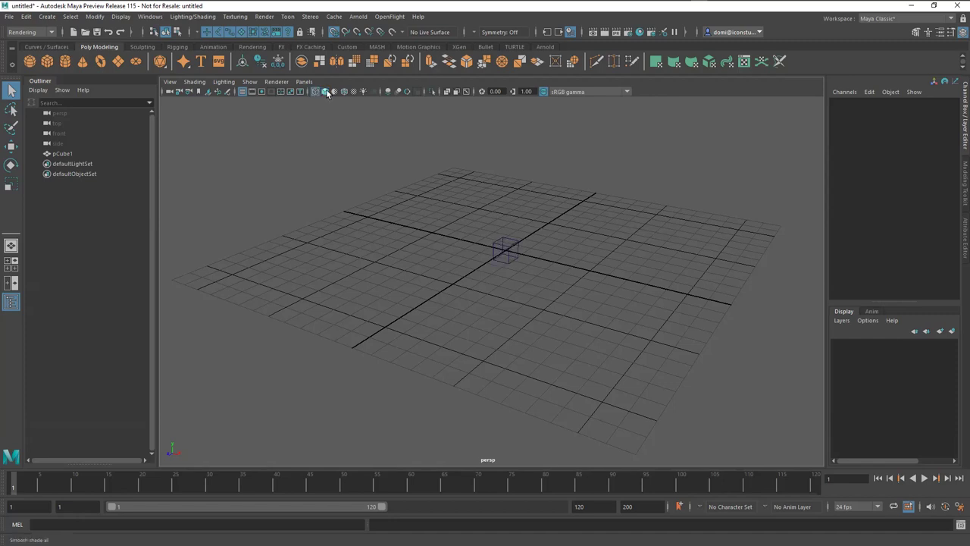
left_click(325, 92)
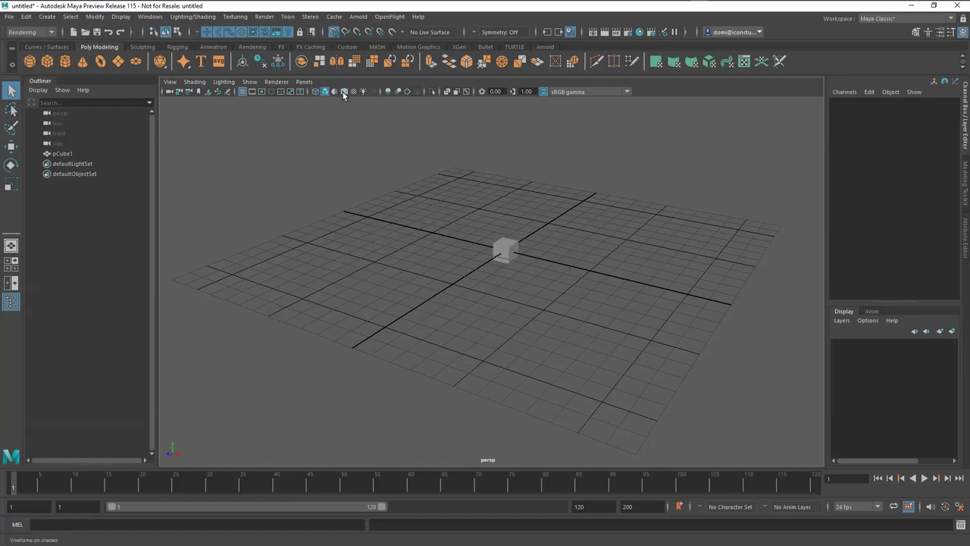
left_click(344, 91)
mouse_move(578, 236)
left_mouse_down("alt")
mouse_move(596, 245)
mouse_move(559, 260)
mouse_move(578, 234)
left_mouse_up("alt")
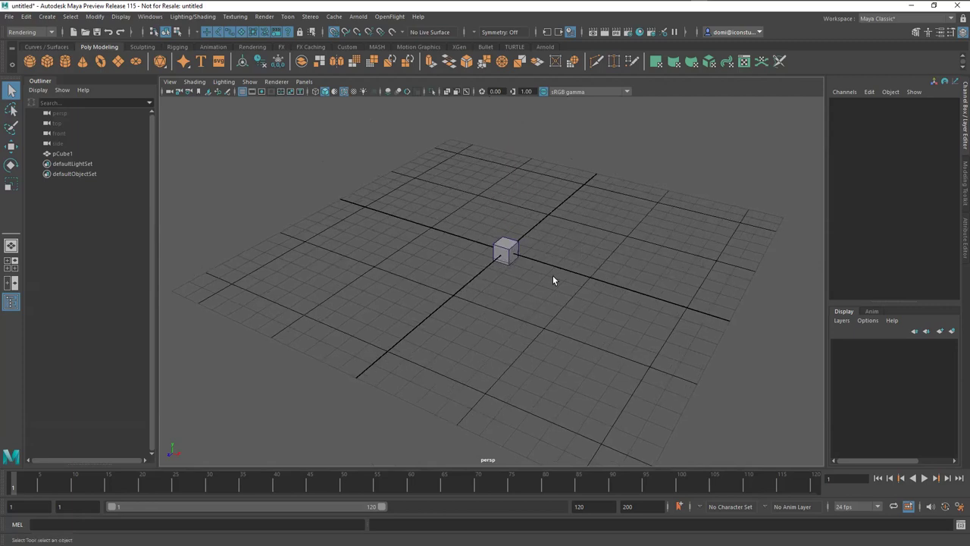
key("space")
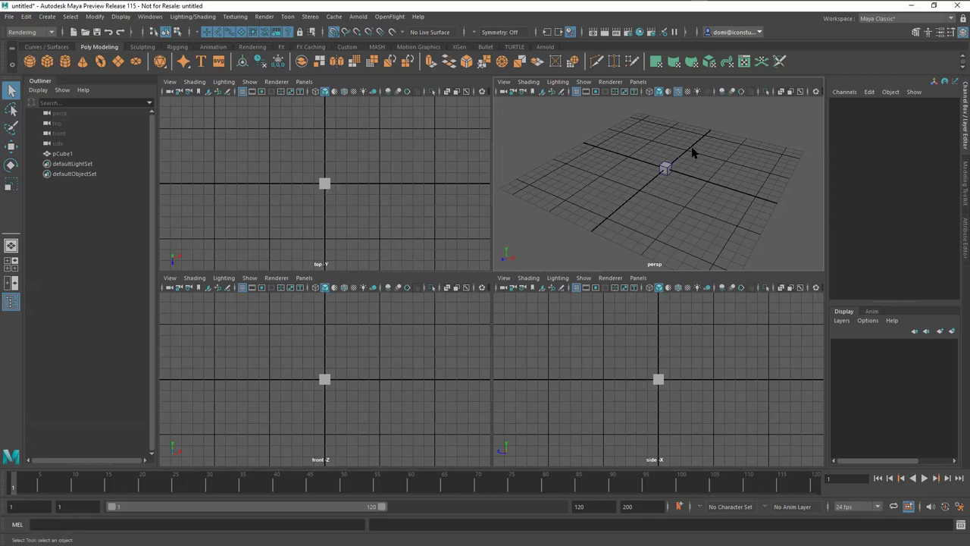
key("space")
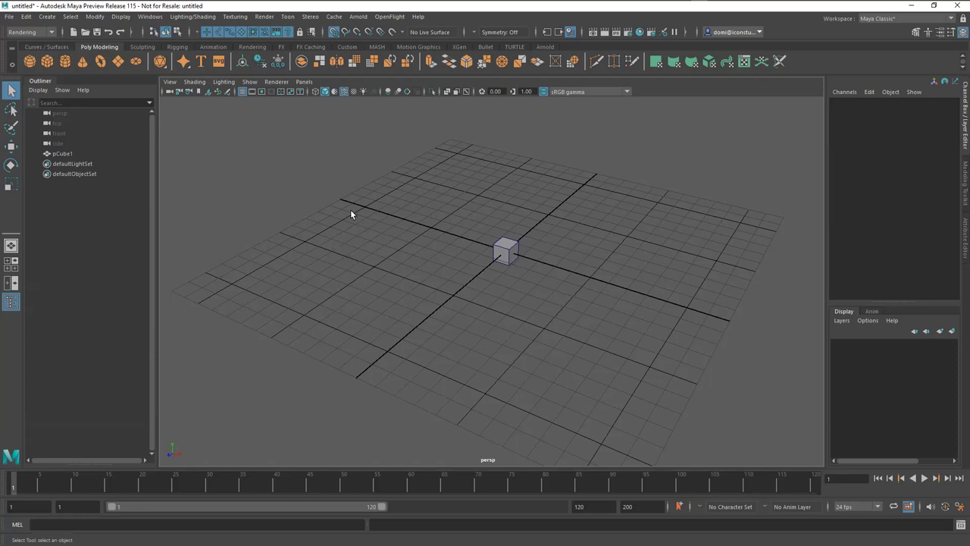
left_click(120, 17)
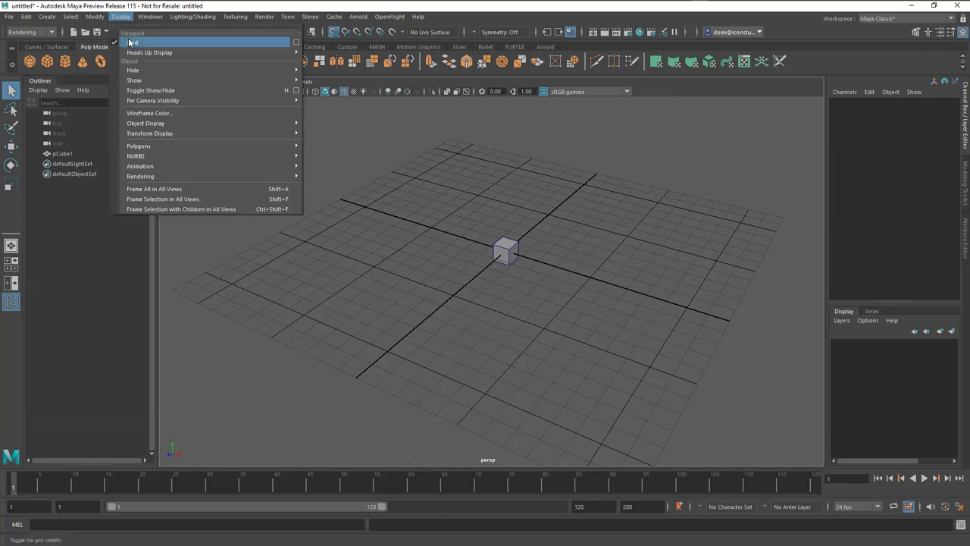
mouse_move(278, 48)
left_click(295, 42)
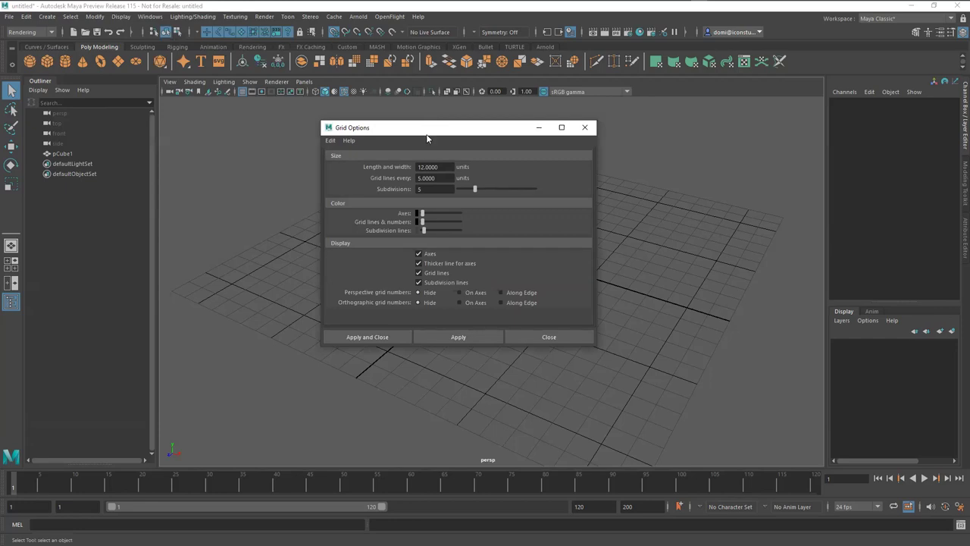
left_click_drag(427, 130, 283, 122)
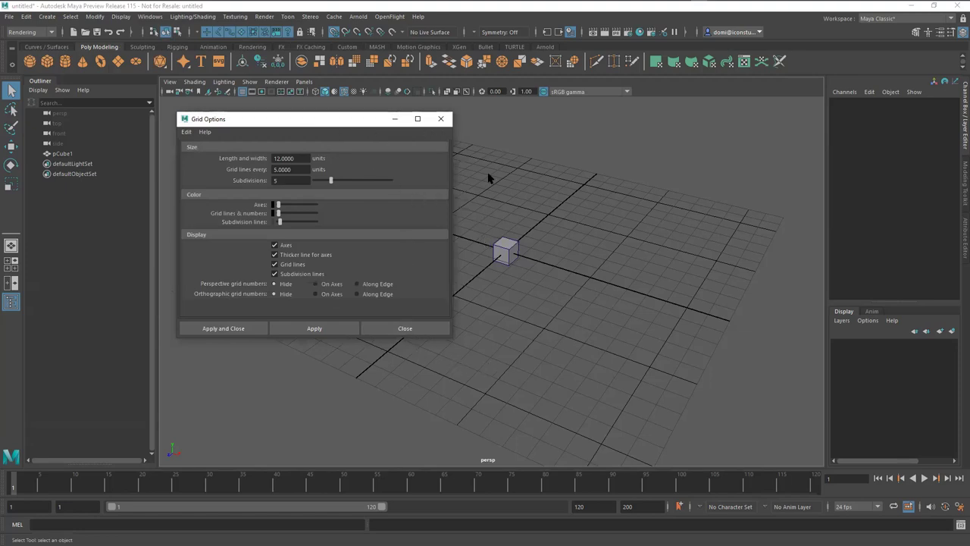
left_click(441, 119)
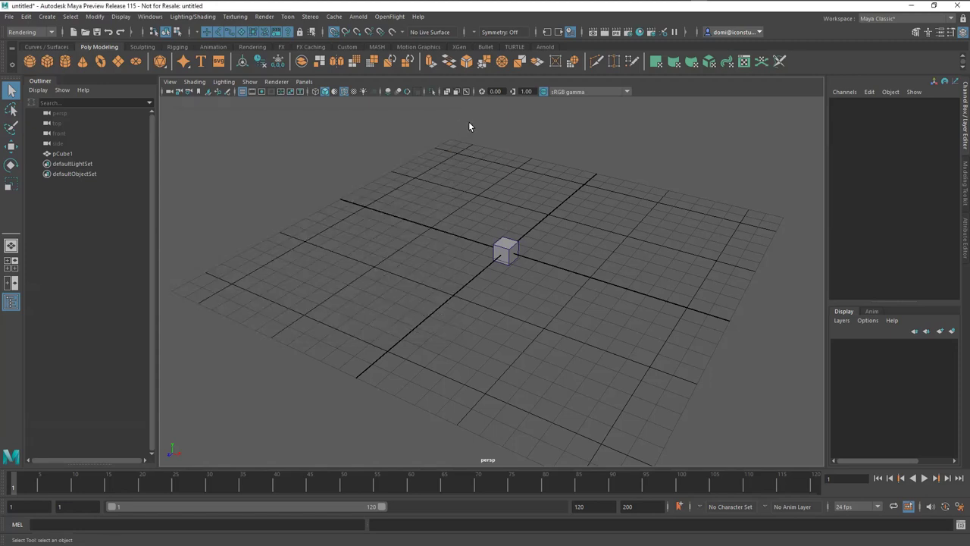
- Open the grid options and set the grid's length and width to 10 units
right_click(242, 94)
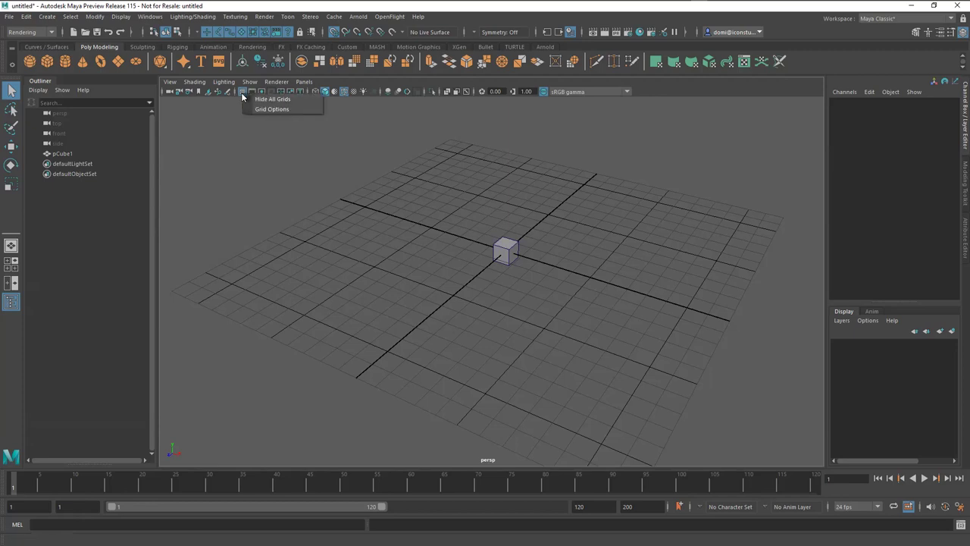
left_click(286, 111)
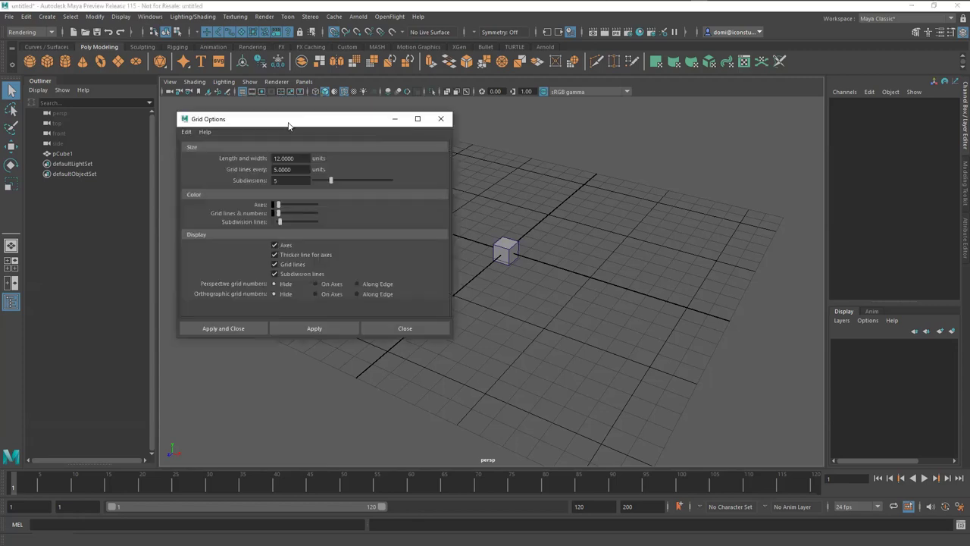
left_click_drag(290, 122, 291, 115)
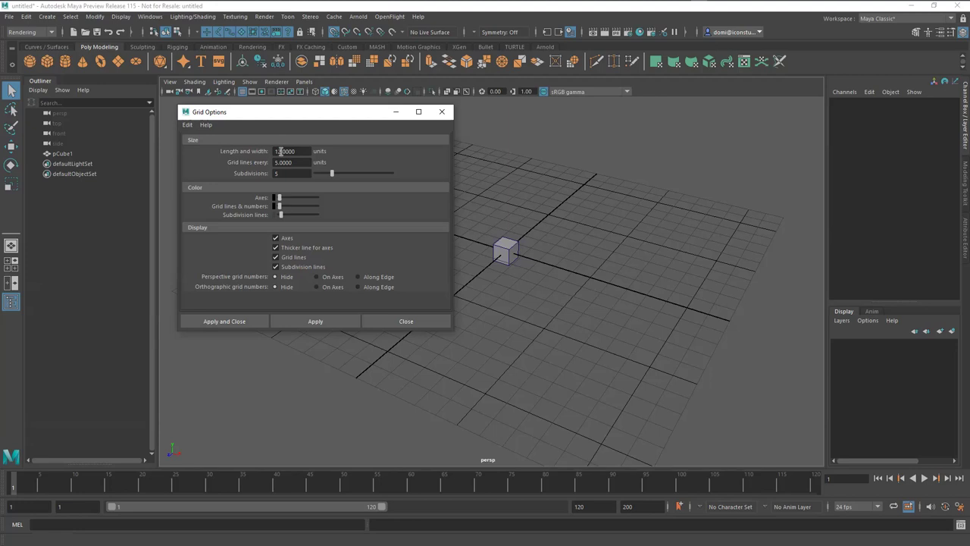
left_click_drag(297, 152, 269, 155)
key("Return")
left_click(317, 322)
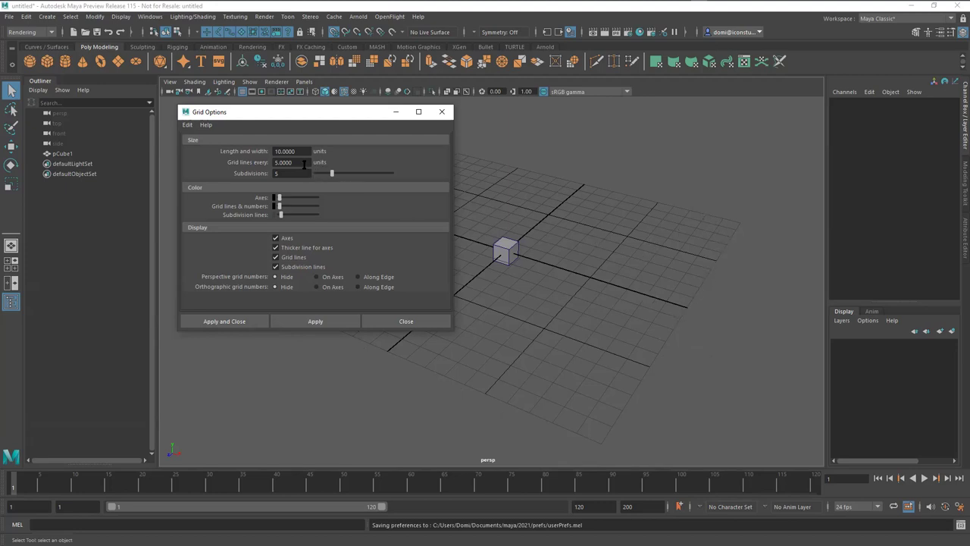
- Set the grid lines to every 10 units with 10 subdivisions, and apply the changes
left_click_drag(304, 164, 273, 165)
type("10")
left_click(331, 321)
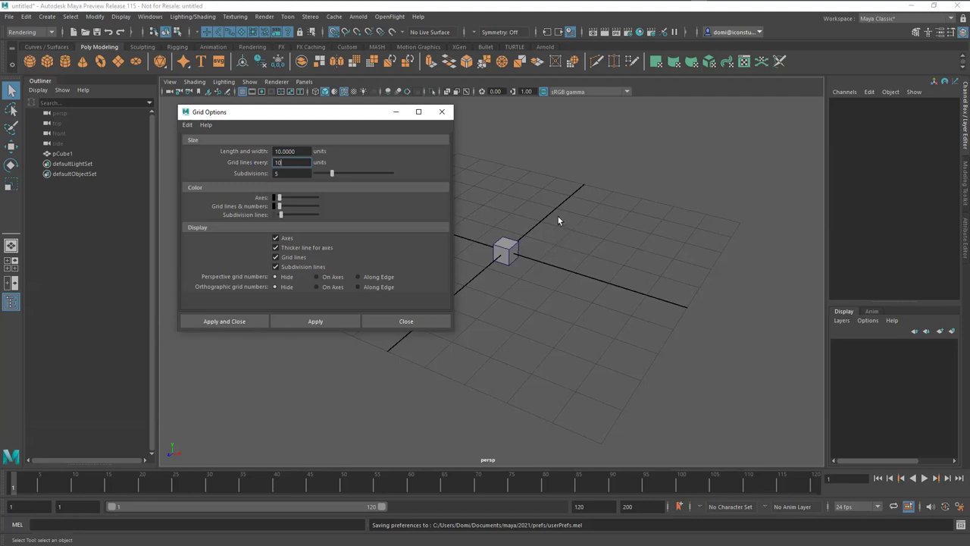
left_click(285, 174)
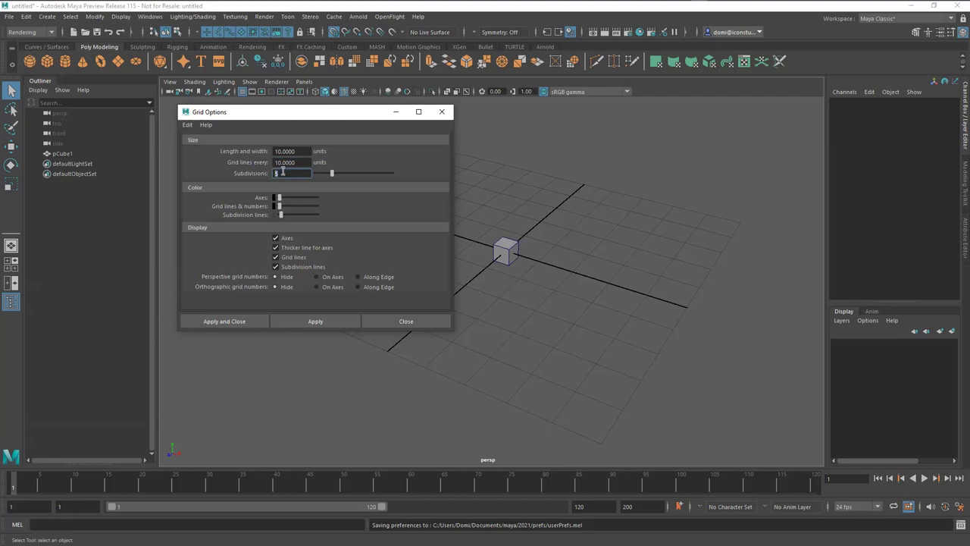
type("10")
left_click(302, 321)
- Set the grid's length and width to 20 units and apply the change
middle_click_drag(580, 324, 677, 300, "alt")
right_click_drag(677, 300, 672, 245, "alt")
middle_click_drag(672, 245, 705, 253, "alt")
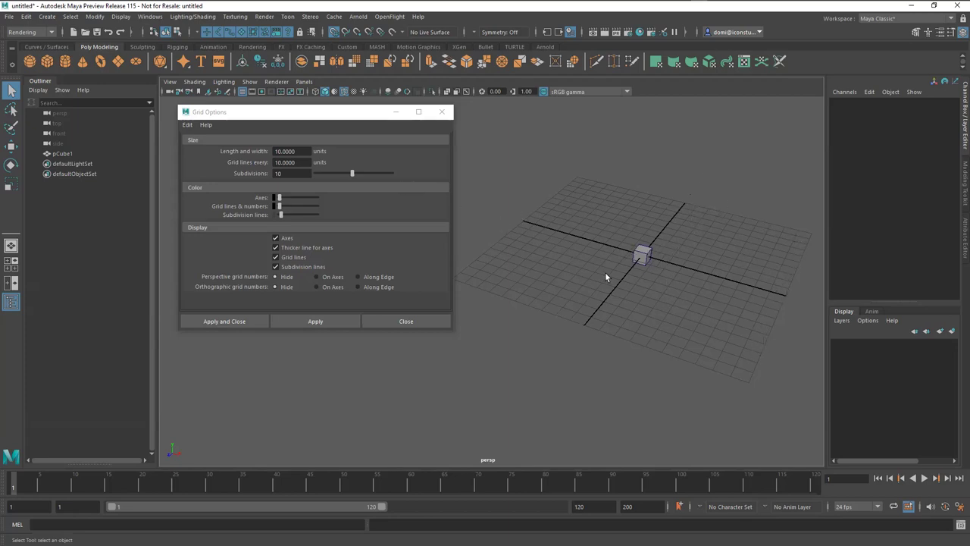
left_click_drag(299, 152, 267, 151)
type("20")
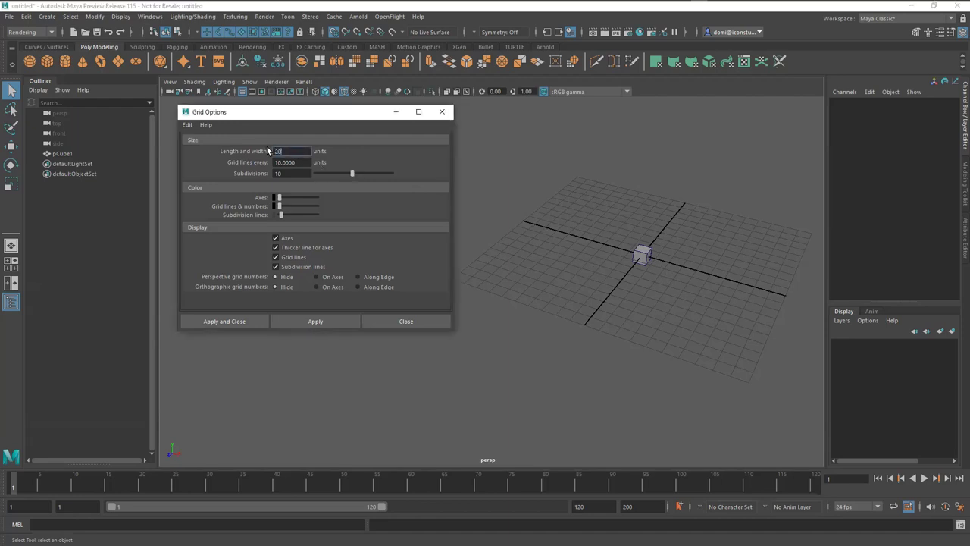
left_click(310, 320)
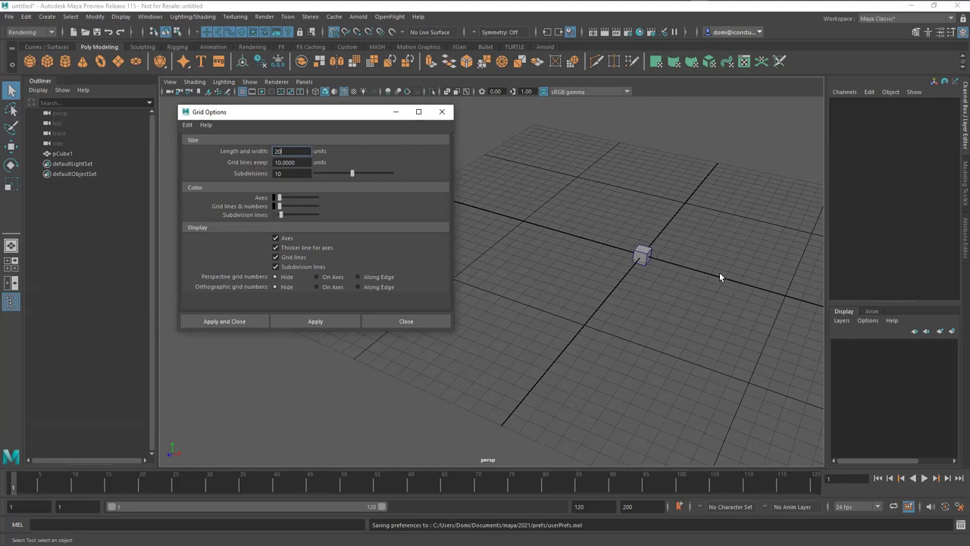
- Lighten the colour of the grid's subdivision lines and apply it
scroll(705, 235, "down", 5)
middle_click_drag(687, 256, 743, 227, "alt")
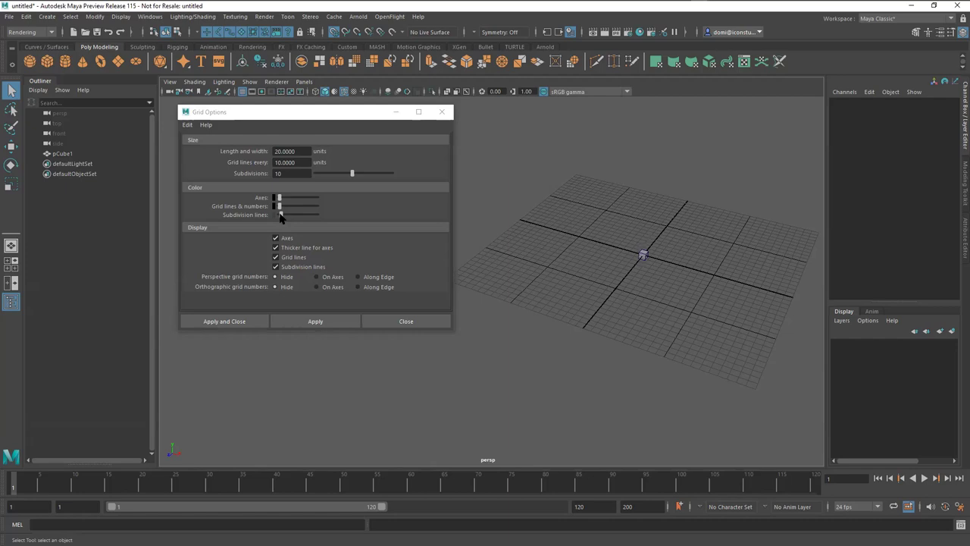
left_click_drag(280, 216, 283, 217)
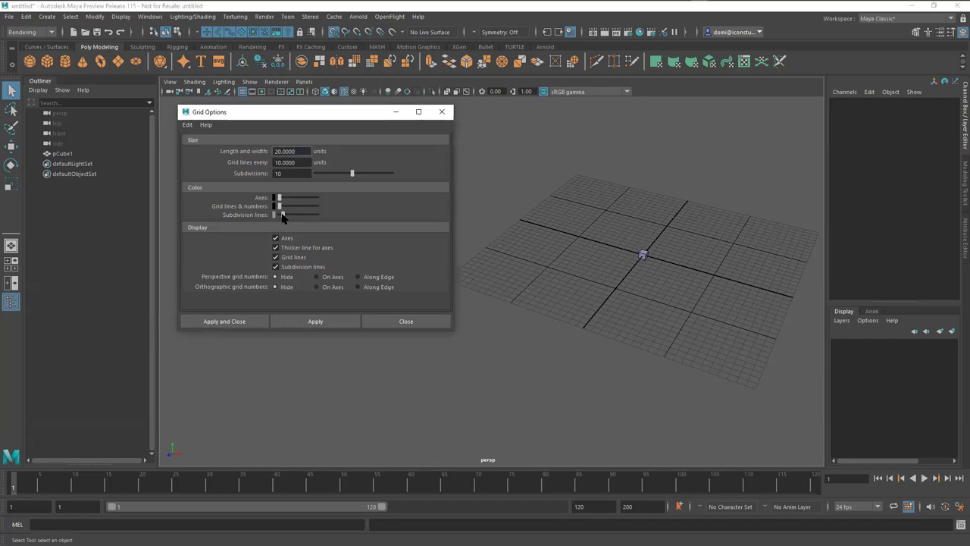
left_click(315, 321)
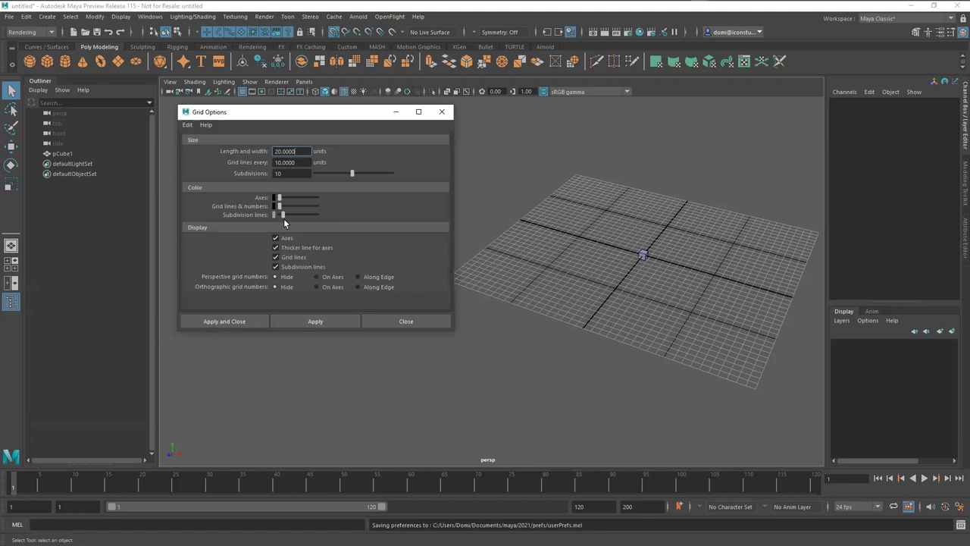
- Set the subdivision lines and the grid lines and numbers to a similar dark grey, and apply the colours
left_click_drag(280, 216, 280, 218)
left_click_drag(279, 210, 280, 209)
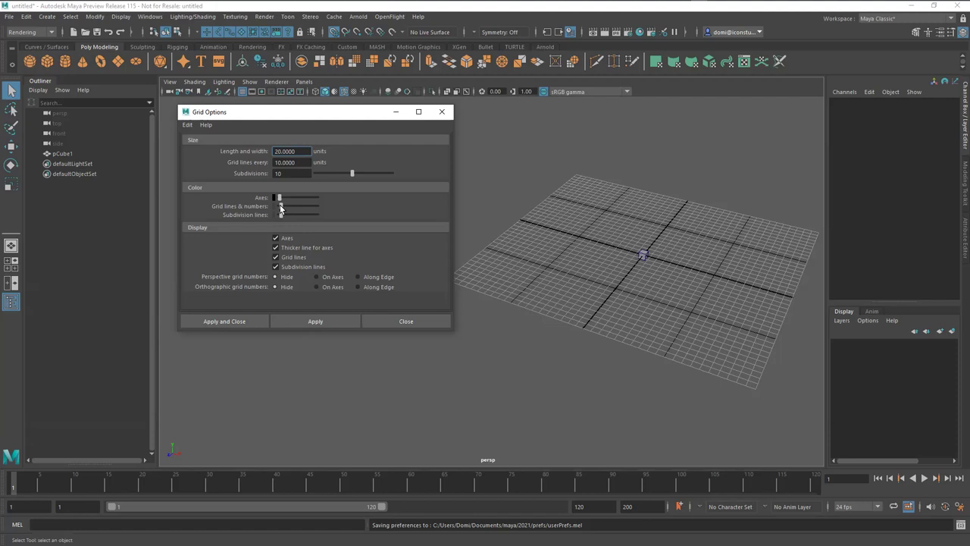
left_click(332, 319)
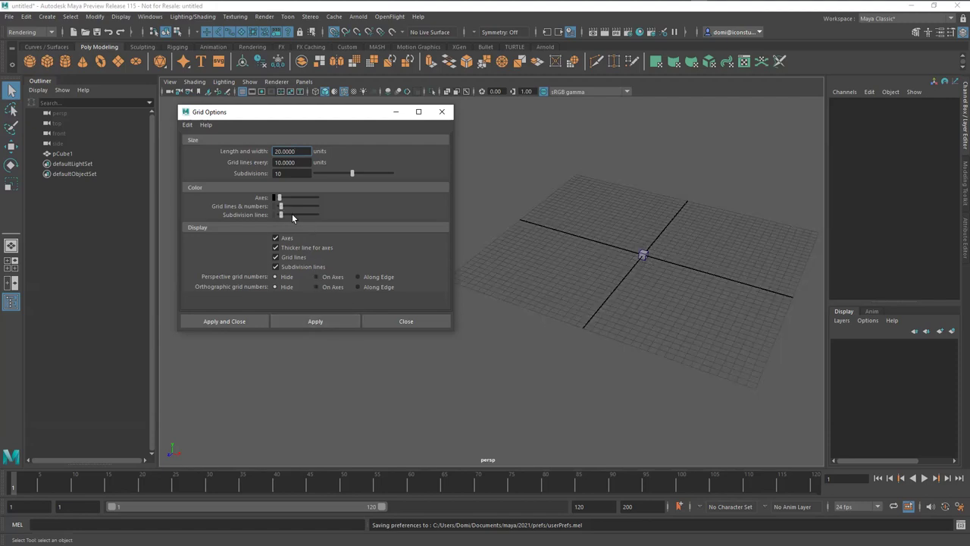
- Try a lighter colour for the grid lines and numbers, replace it with black, and apply the change
left_click_drag(281, 209, 284, 210)
left_click(331, 320)
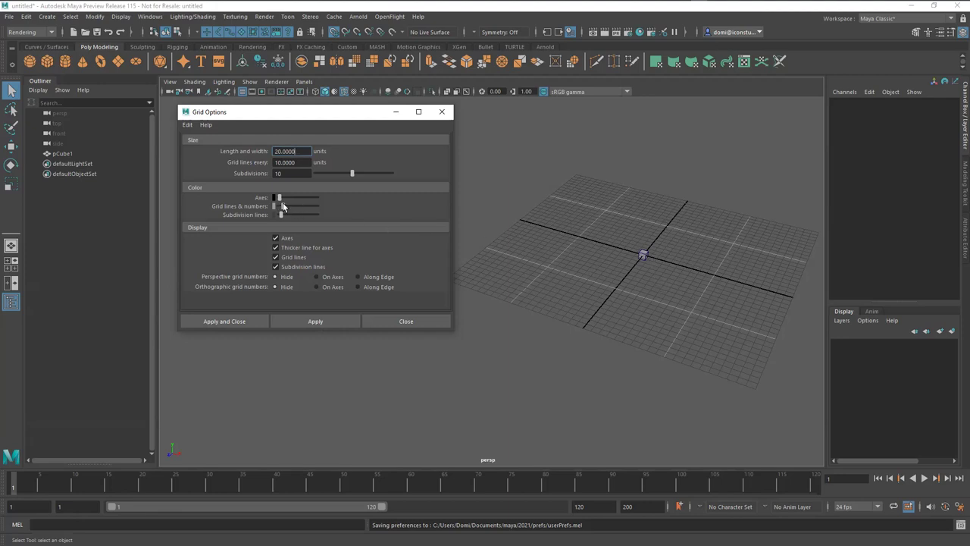
left_click_drag(284, 207, 278, 210)
left_click(315, 322)
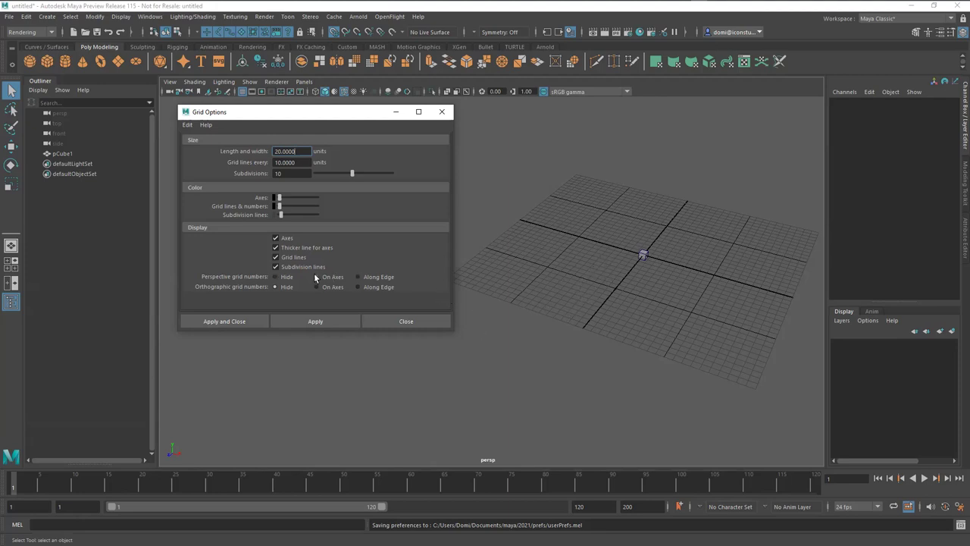
- Try the perspective grid numbers on the axes and along the edge, hide them again, and look at the grid settings' reset option
left_click(326, 320)
left_click(358, 277)
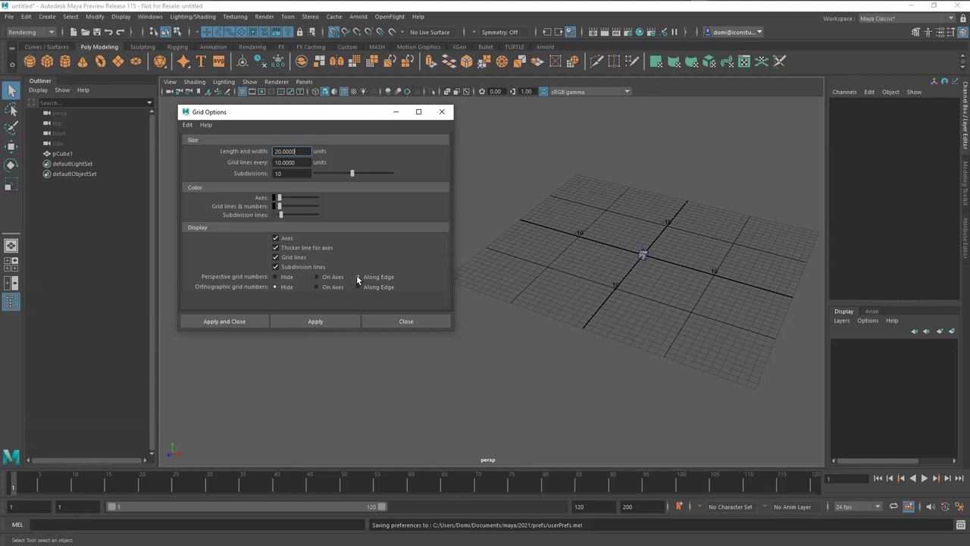
left_click(334, 321)
left_click(318, 322)
left_click(188, 125)
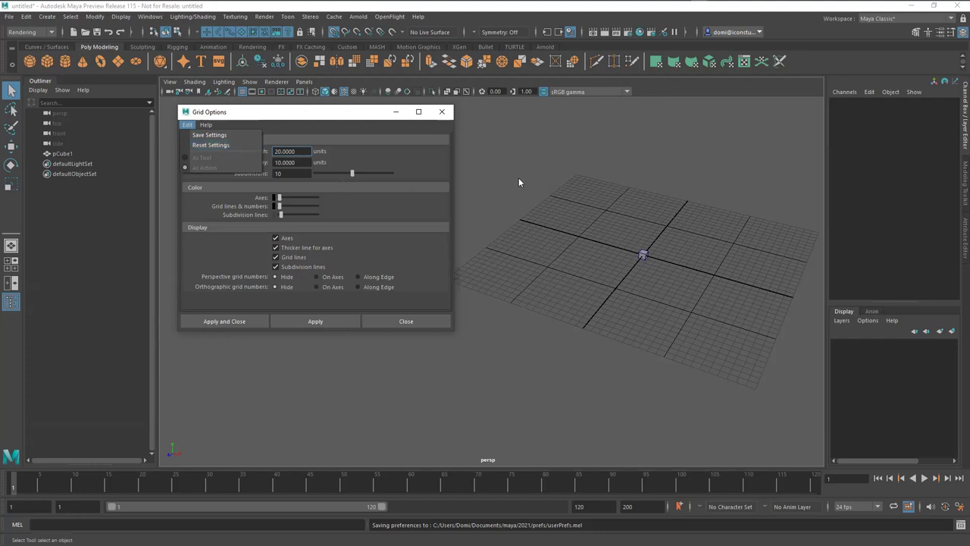
left_click(555, 370)
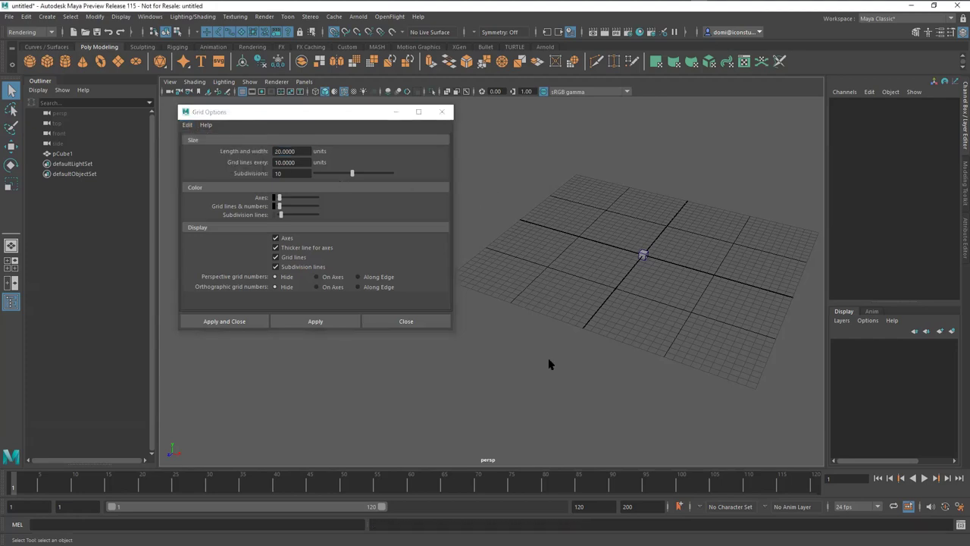
- Switch to the four-view layout, then narrow the Grid Options window and move it over the Outliner
key("space")
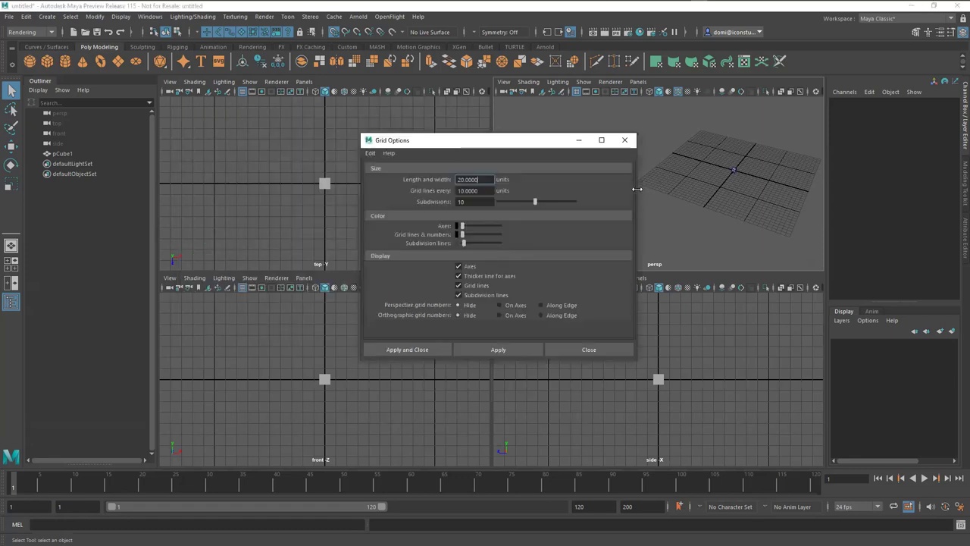
left_click_drag(637, 189, 580, 189)
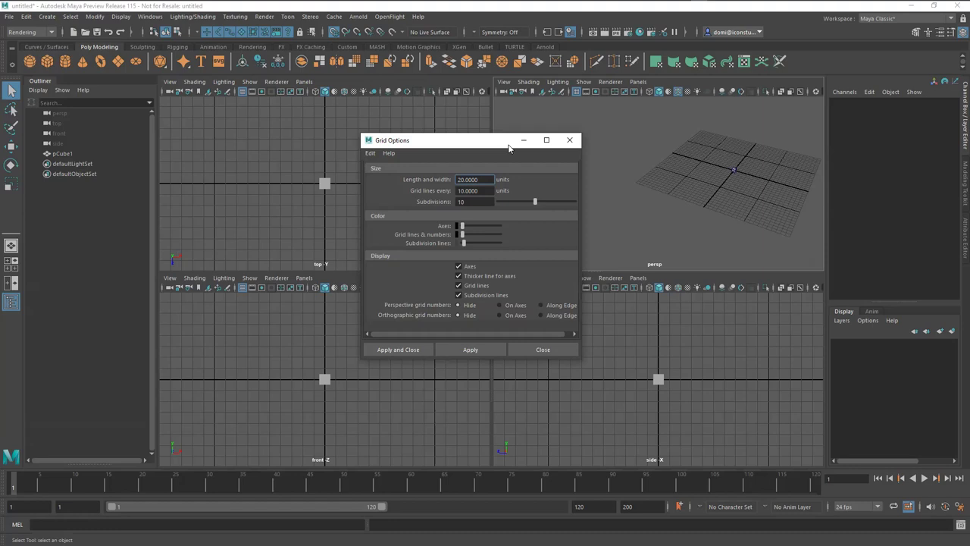
left_click_drag(509, 148, 196, 223)
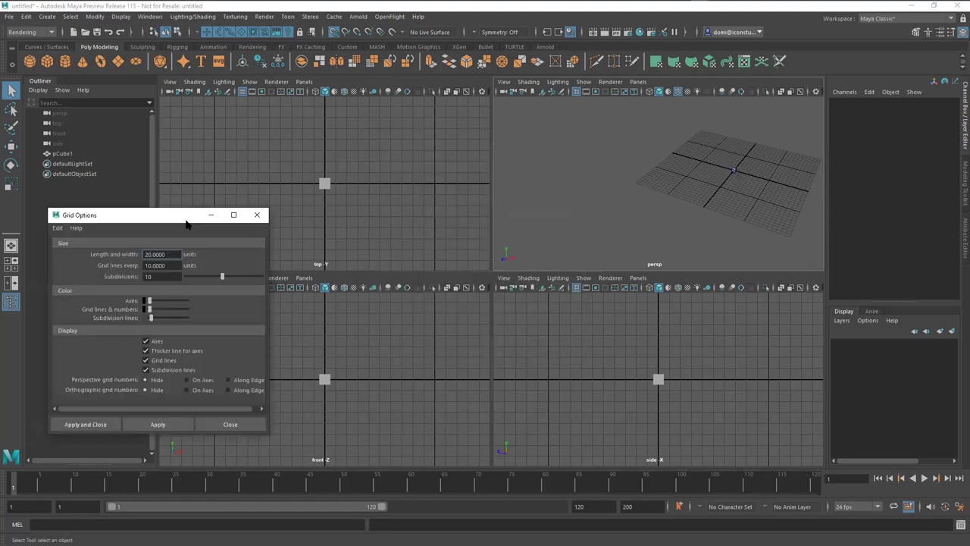
- Apply the orthographic grid numbers on the axes and along the edge in turn, and close the grid options
left_click(187, 391)
left_click(161, 426)
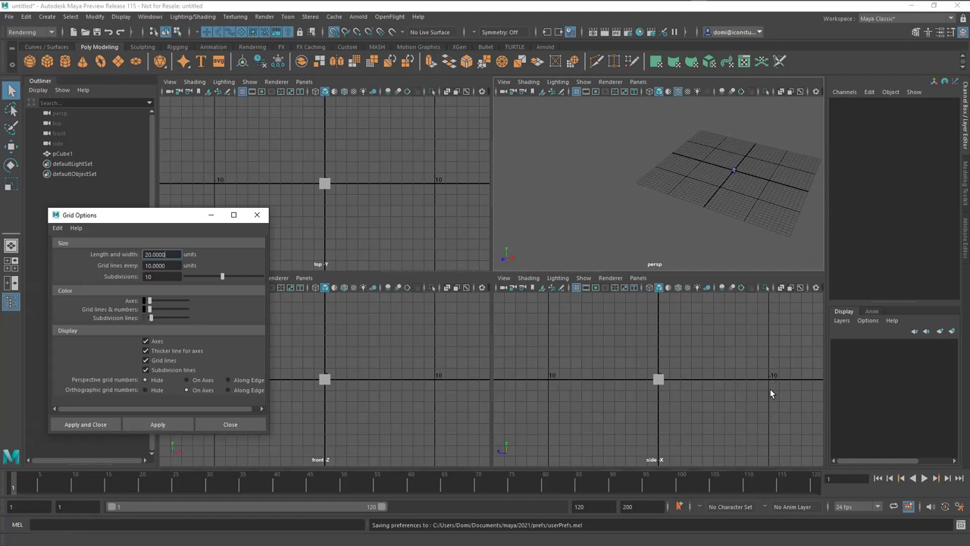
left_click(228, 389)
left_click(166, 424)
left_click(257, 214)
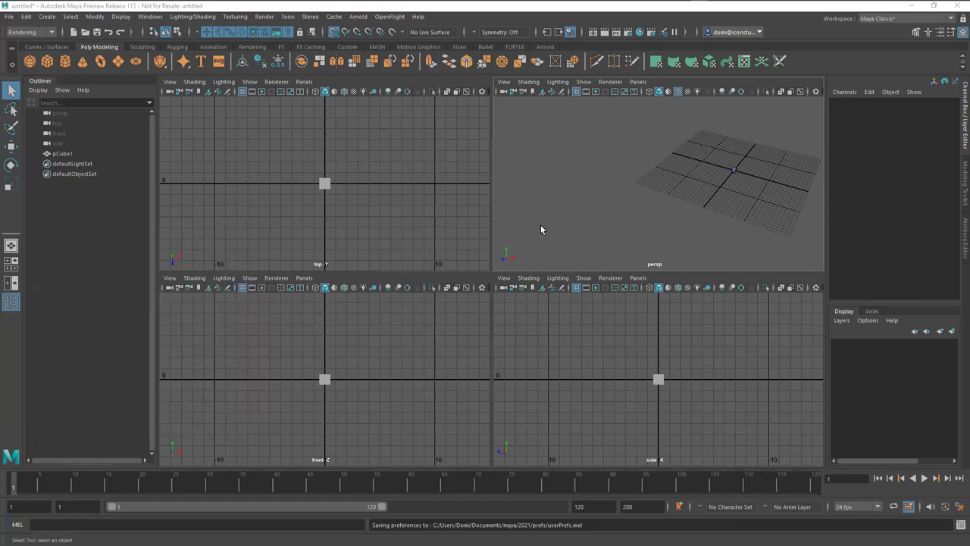
- Reopen the grid options, hide the orthographic grid numbers, apply the change and close the options
middle_click_drag(698, 204, 641, 215, "alt")
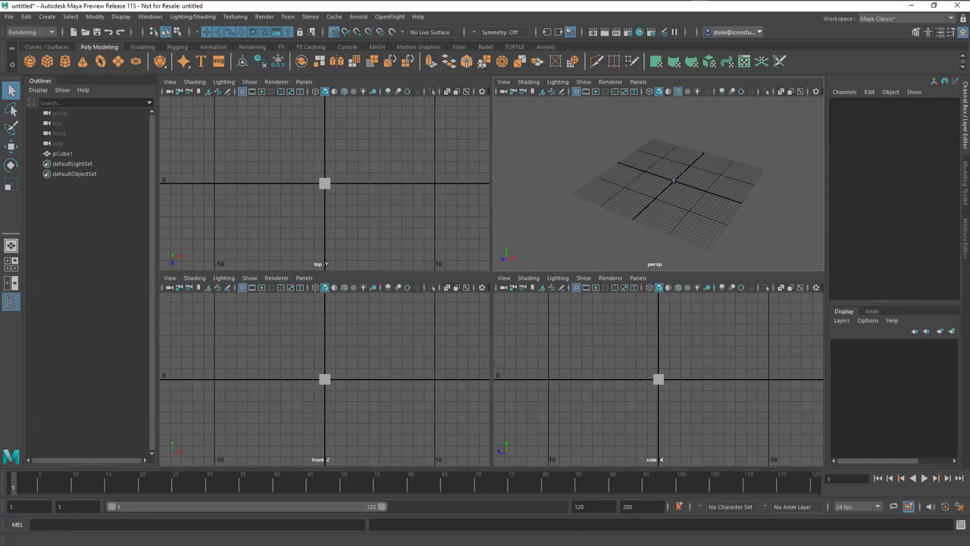
key("g")
left_click(308, 323)
left_click(321, 357)
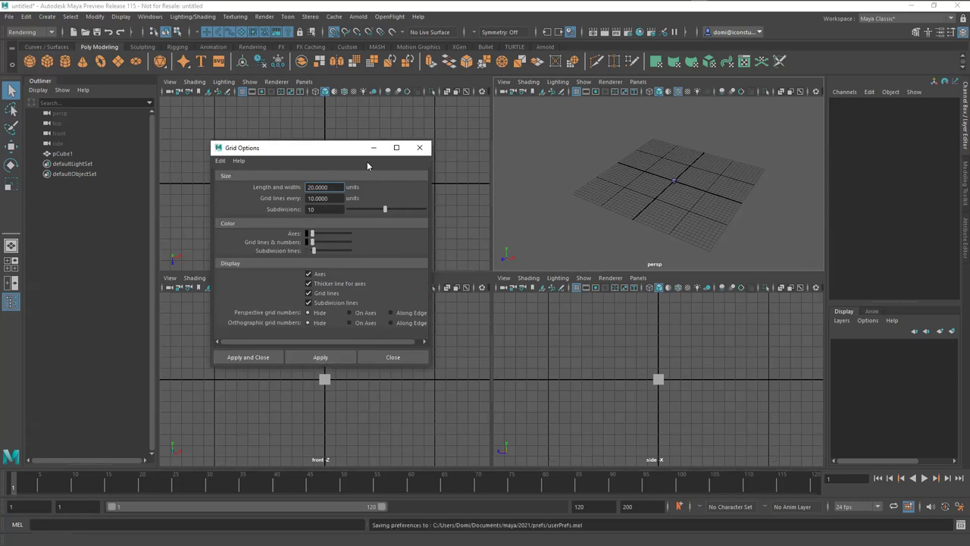
left_click_drag(367, 149, 465, 131)
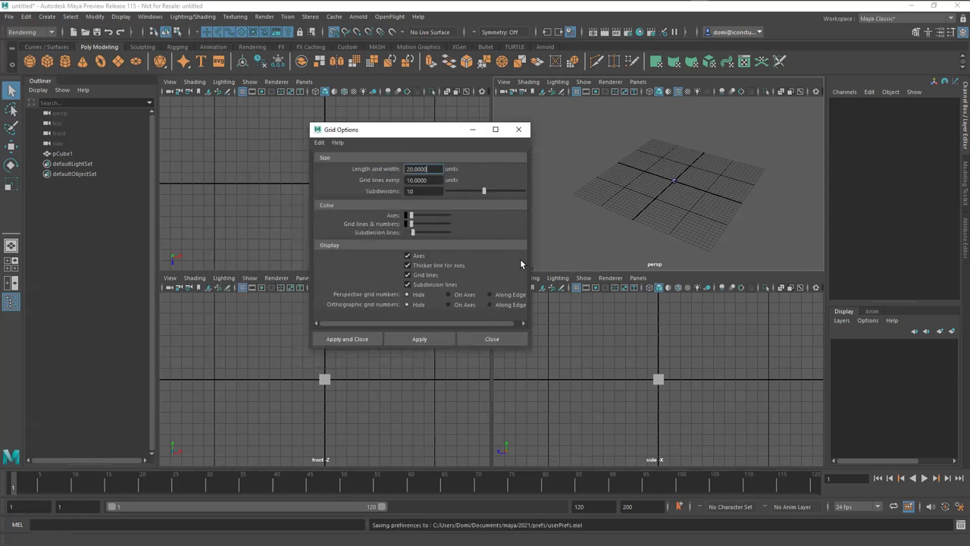
left_click(502, 339)
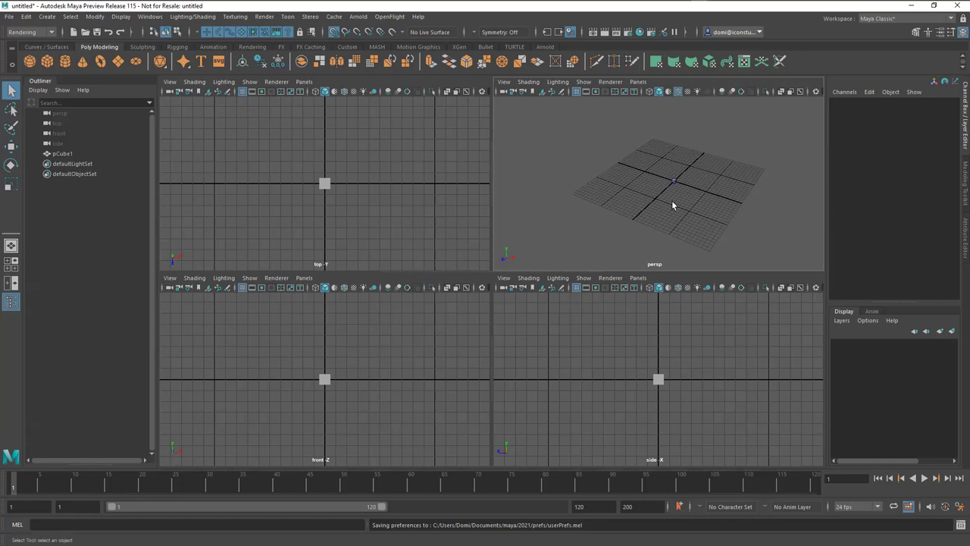
- Select the cube, frame it closely in the perspective view, and clear the selection
scroll(714, 190, "up", 5)
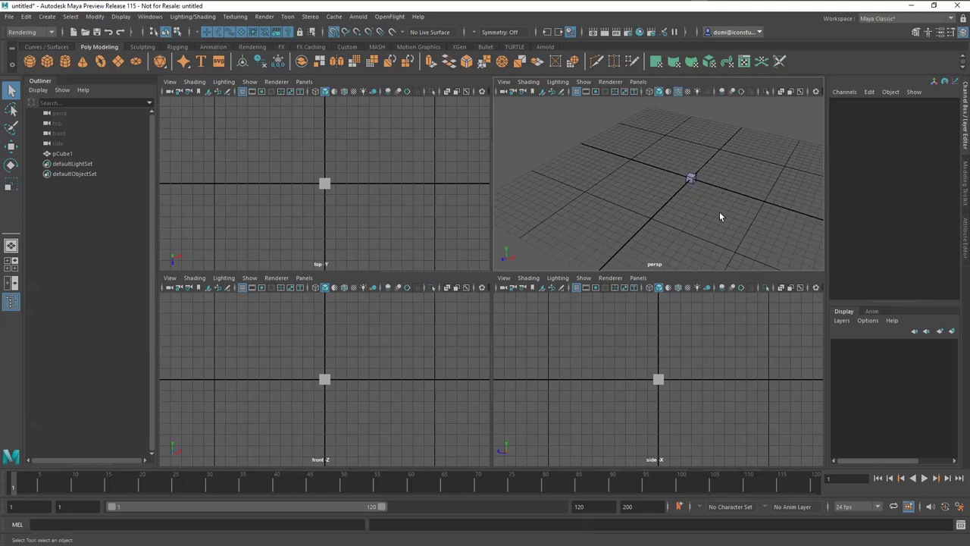
left_click_drag(675, 161, 708, 191)
key("f")
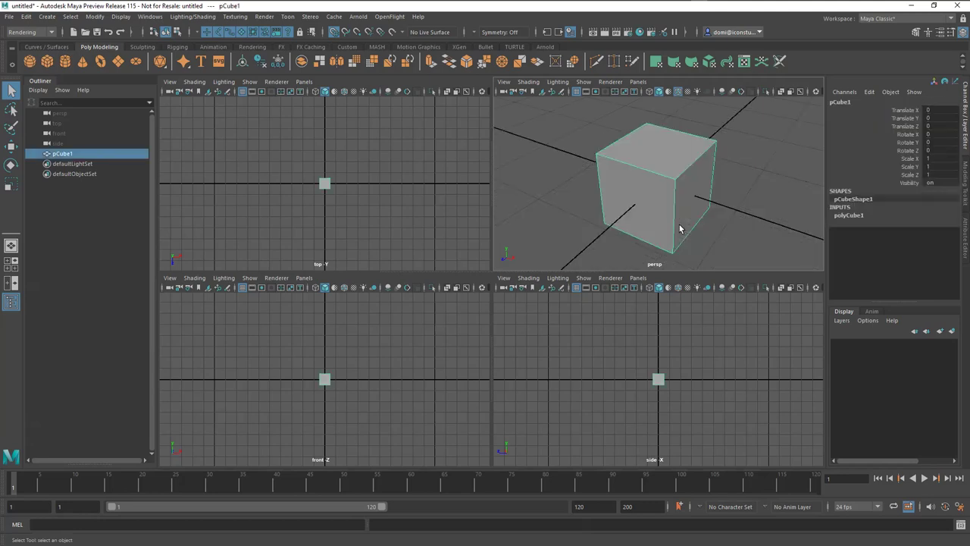
scroll(726, 216, "up", 1)
scroll(726, 213, "down", 3)
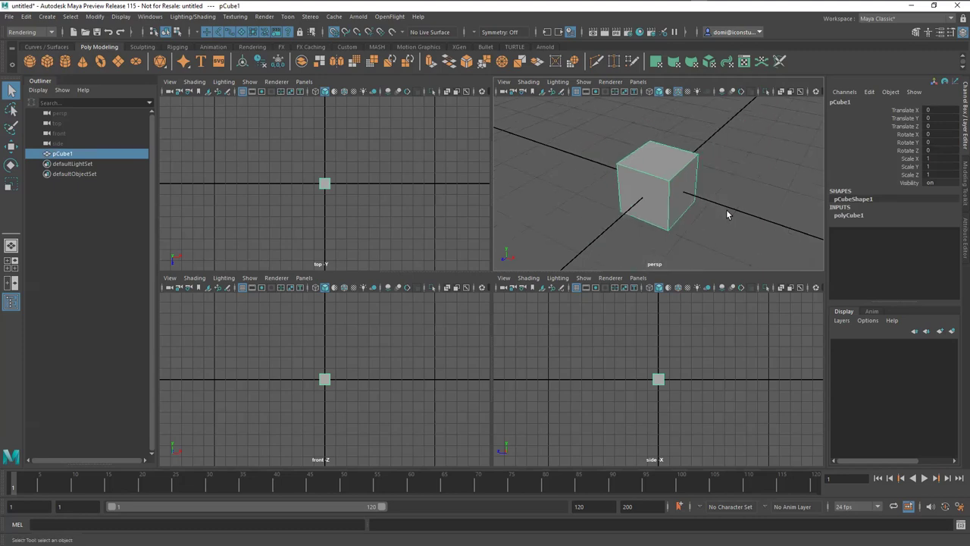
left_click(739, 220)
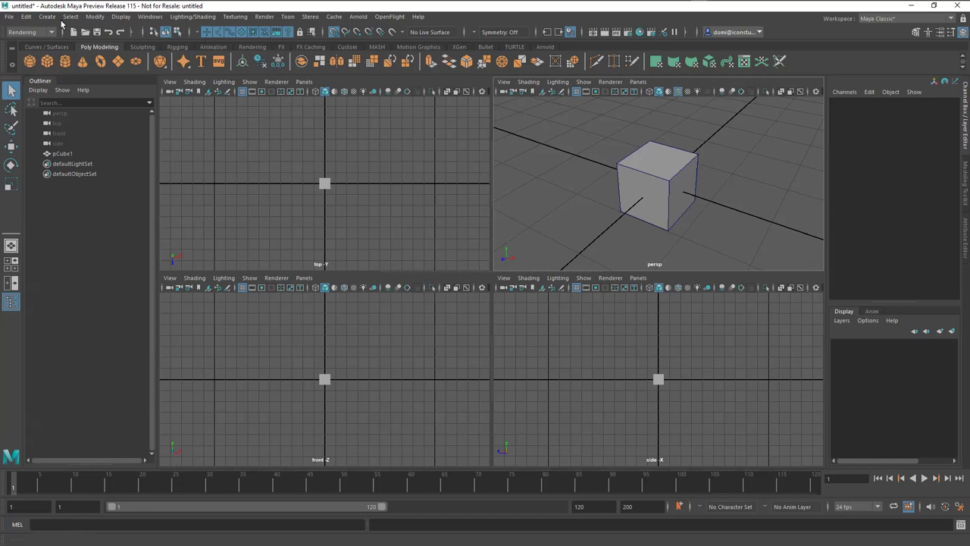
- Open the scene's Save As dialog to examine the save location and project folders, and cancel without saving
left_click(10, 17)
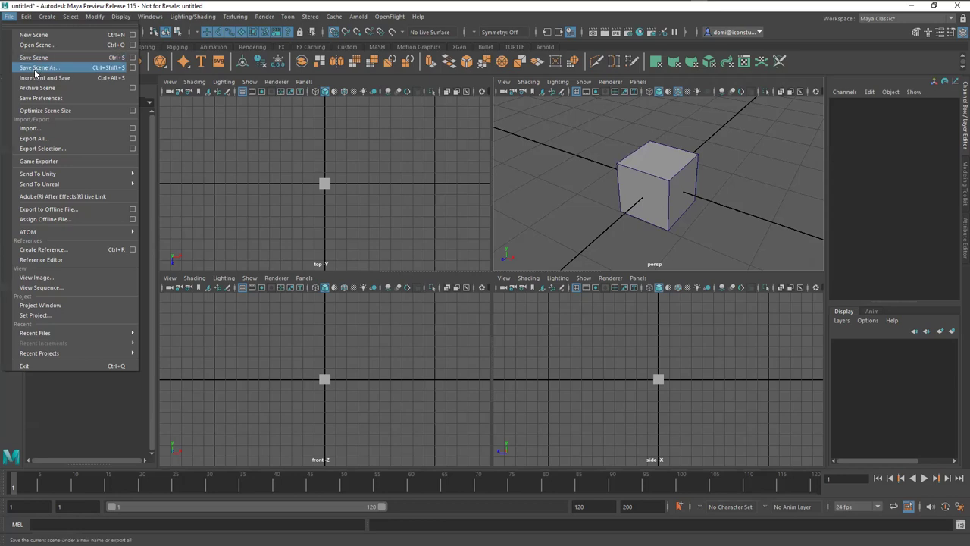
left_click(46, 67)
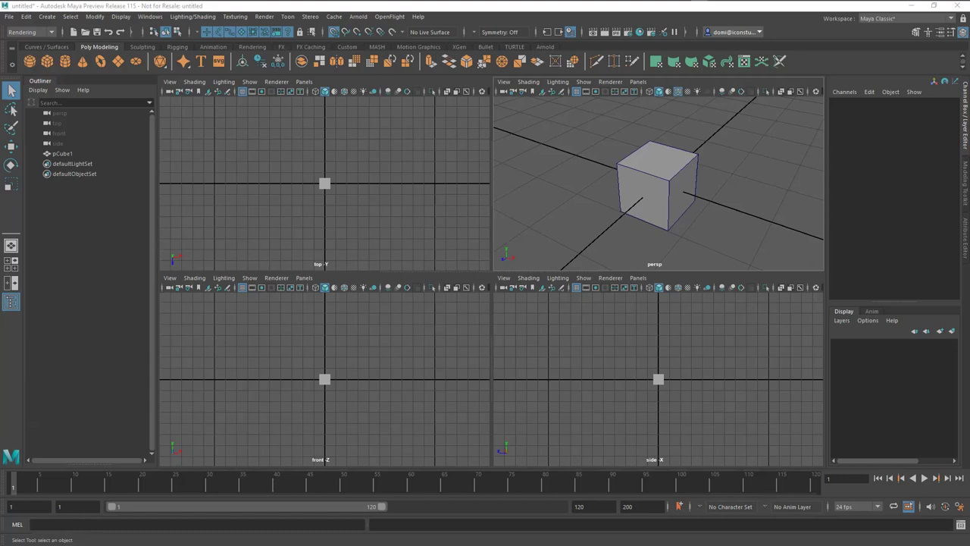
key("ctrl+s")
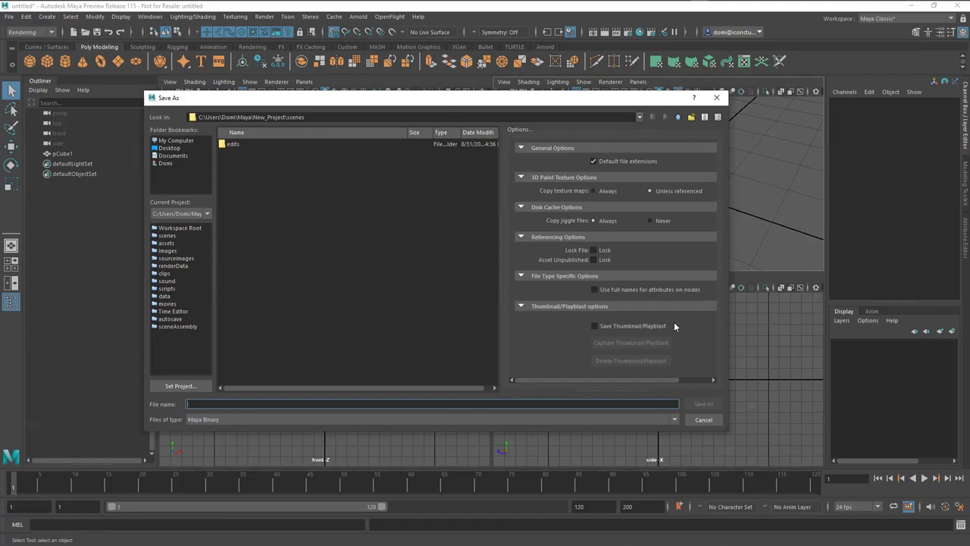
left_click(705, 420)
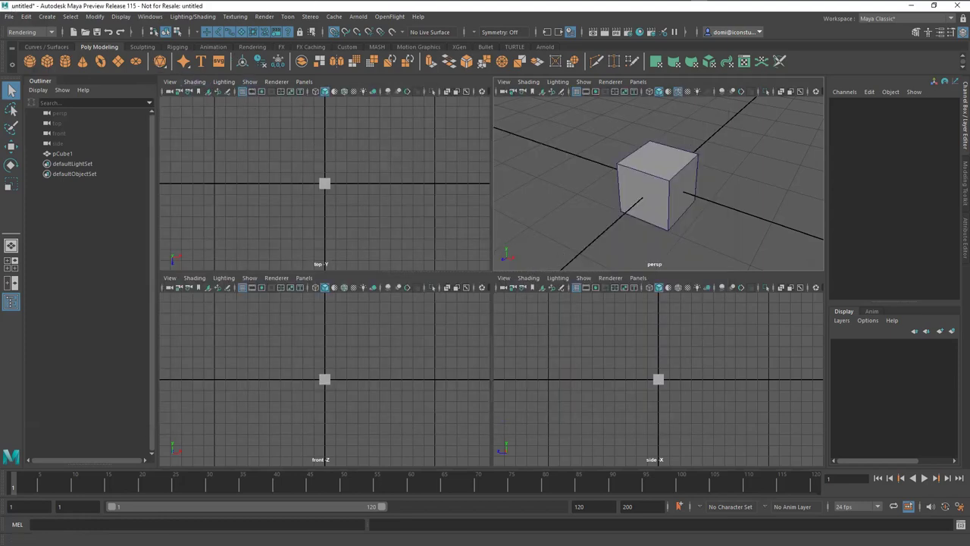
- Start a new project in the Project Window and try to create it under the name New_Project
left_click(9, 16)
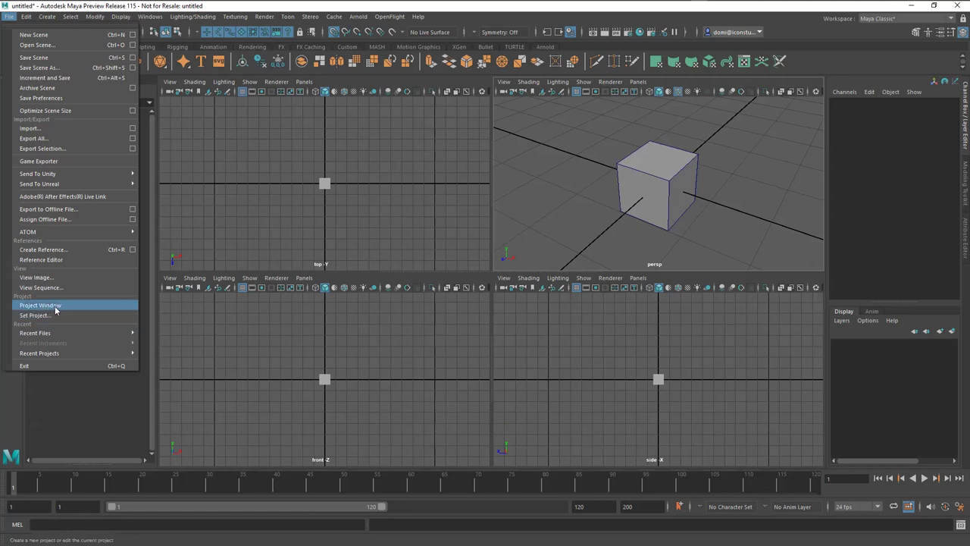
left_click(55, 305)
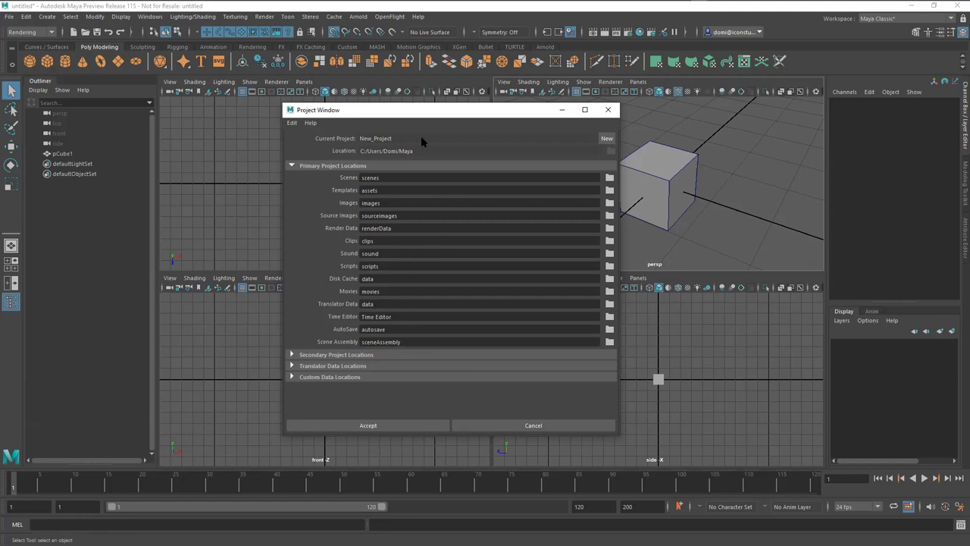
left_click(611, 139)
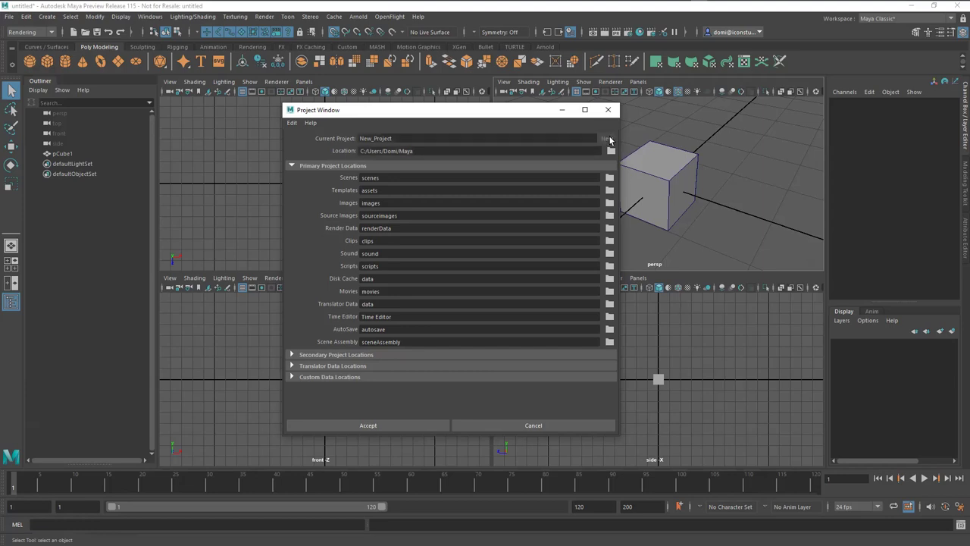
left_click(404, 137)
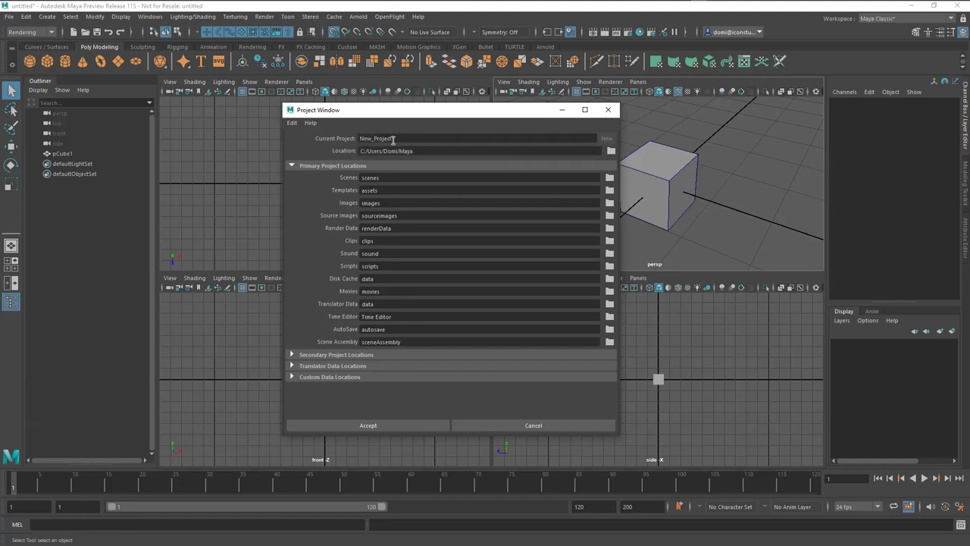
left_click_drag(398, 138, 352, 138)
left_click(403, 139)
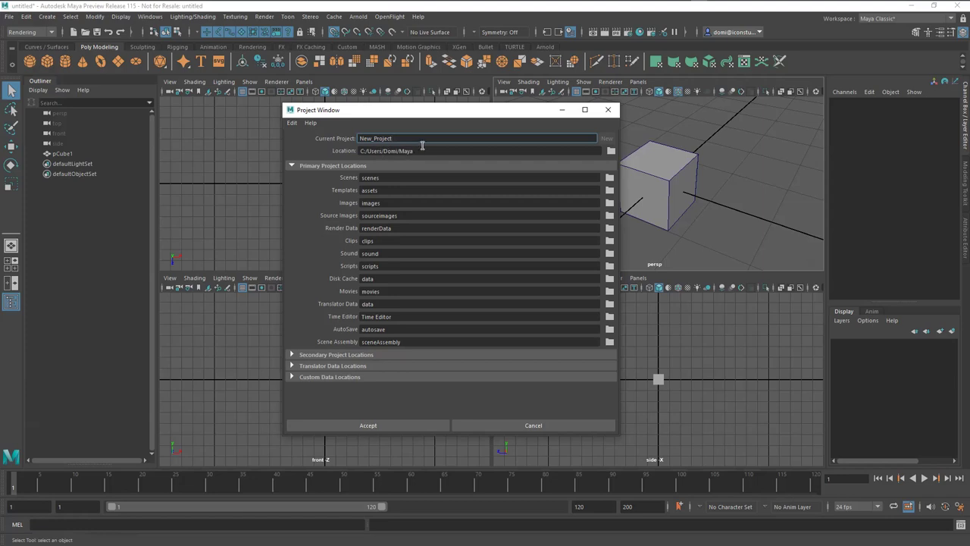
left_click(390, 426)
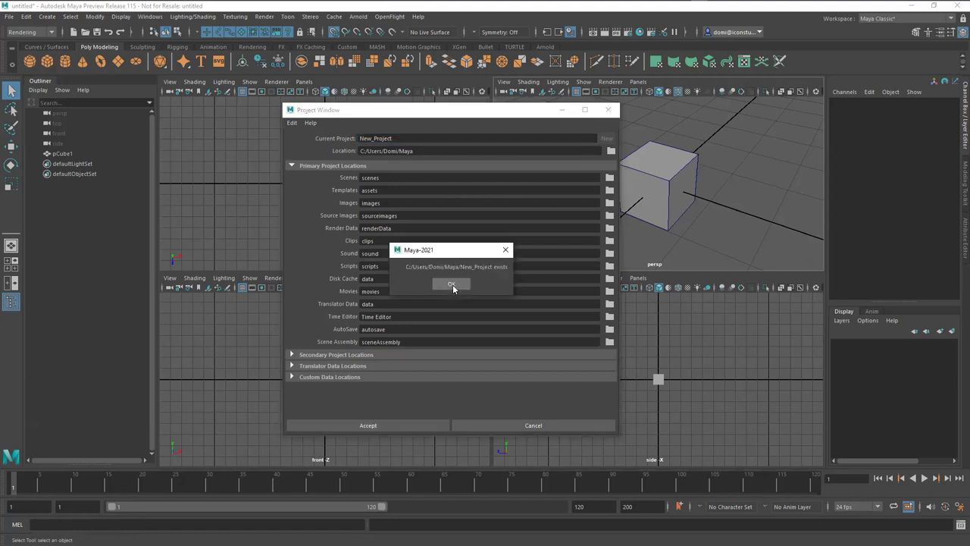
left_click(453, 285)
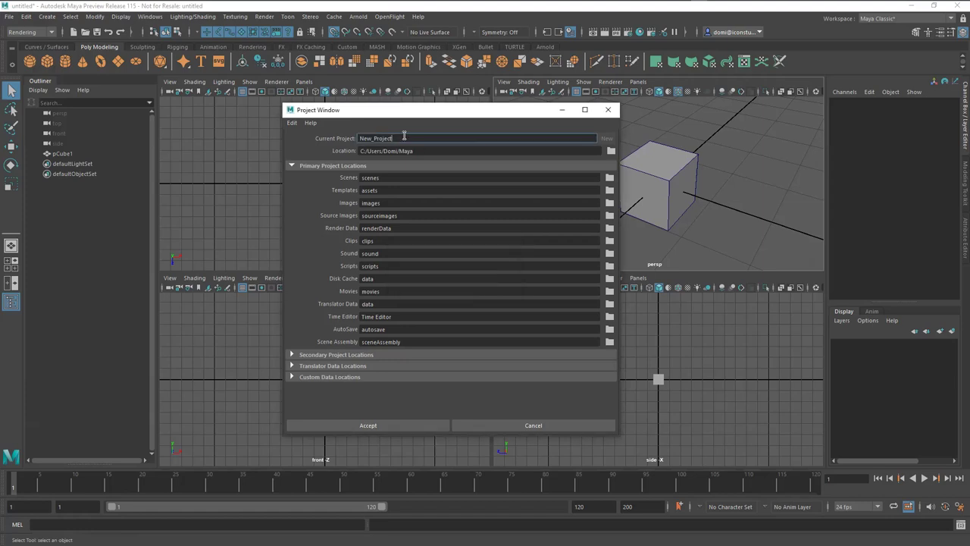
- Name the new project Class_Test_01 and create it with the default folder locations
double_click(401, 138)
type("Class_Test_01")
left_click(406, 429)
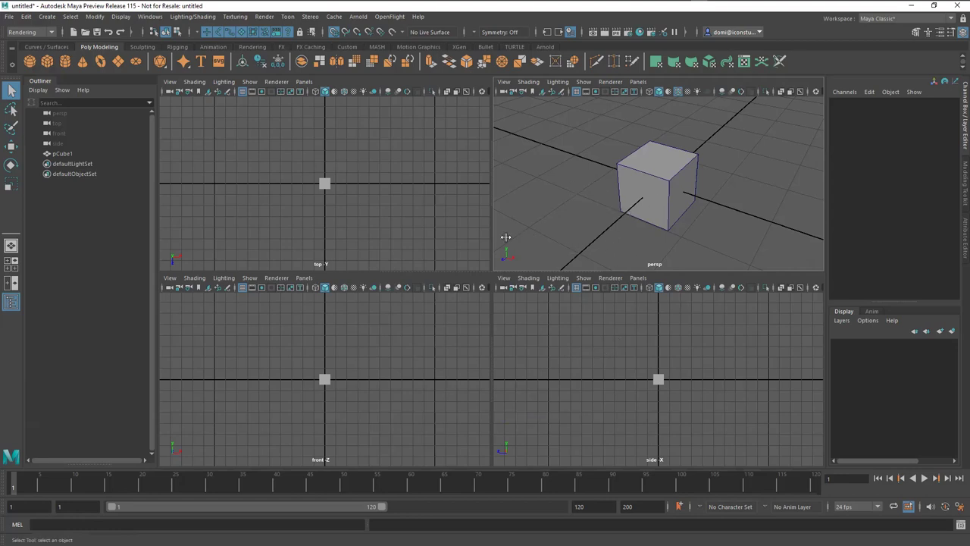
- Set the Class_Test_01 folder as the current project
left_click(8, 17)
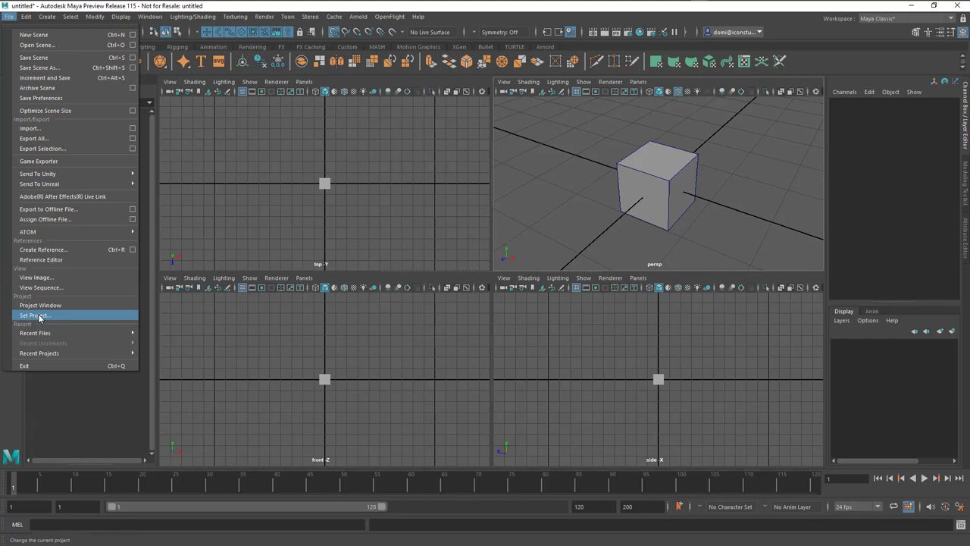
left_click(39, 315)
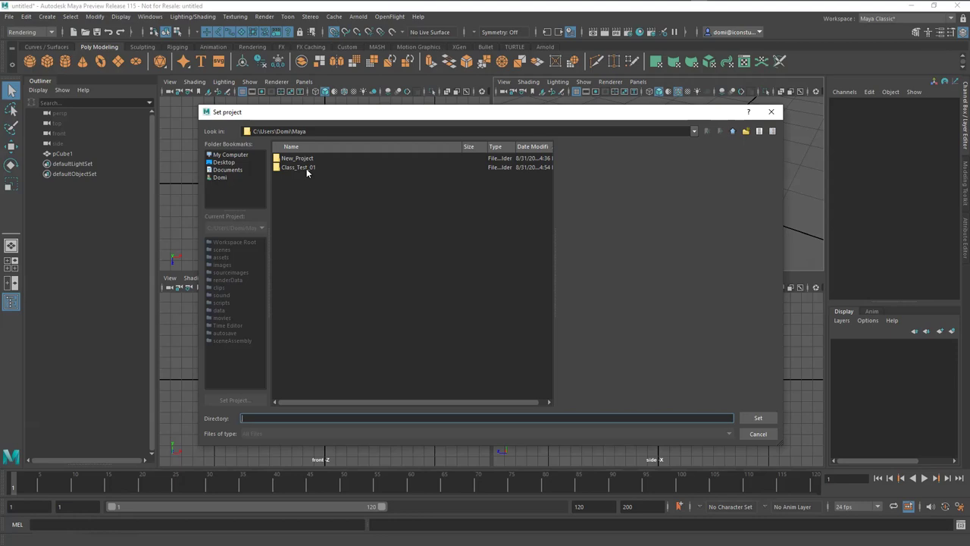
left_click(278, 168)
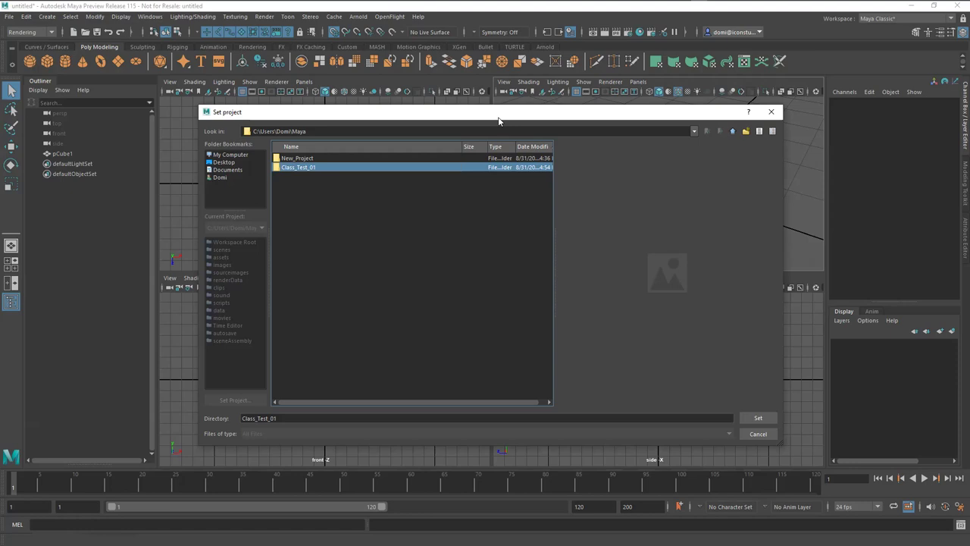
left_click_drag(499, 119, 486, 113)
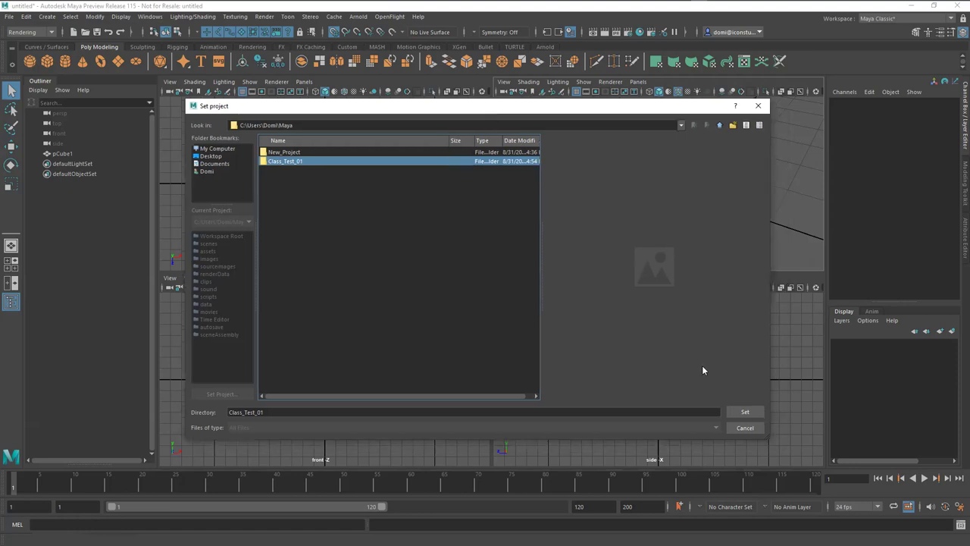
left_click(745, 412)
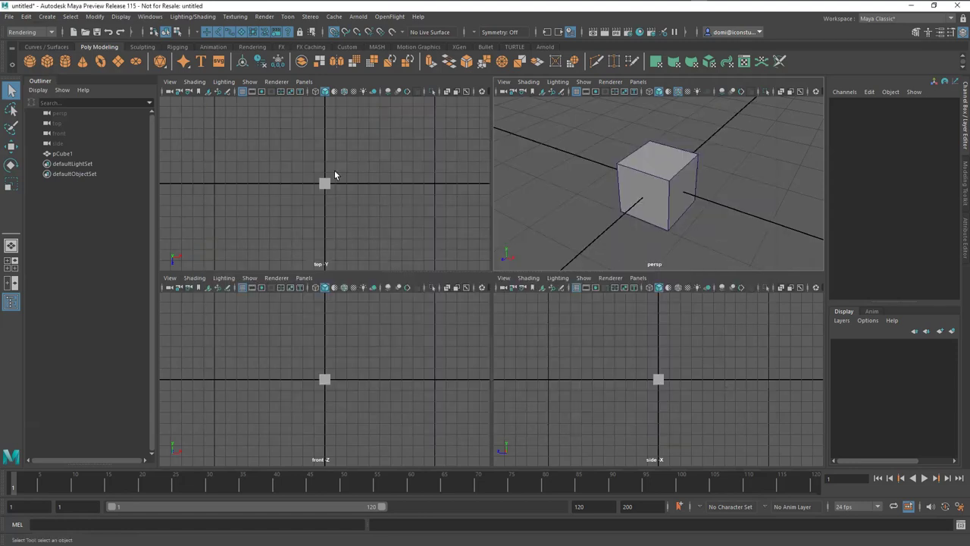
- Save the scene as a Maya Binary file named Box_01 in the Class_Test_01 project's scenes folder
left_click(9, 18)
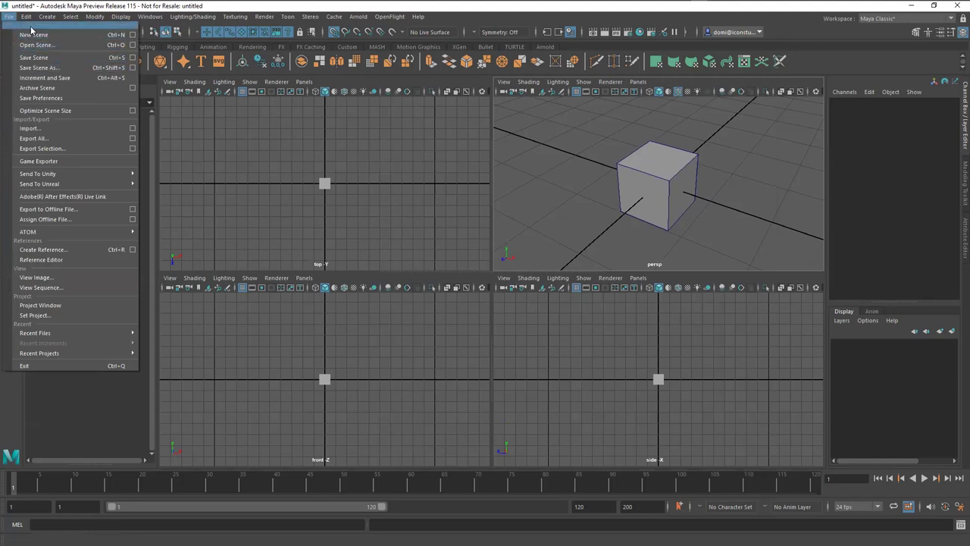
left_click(45, 68)
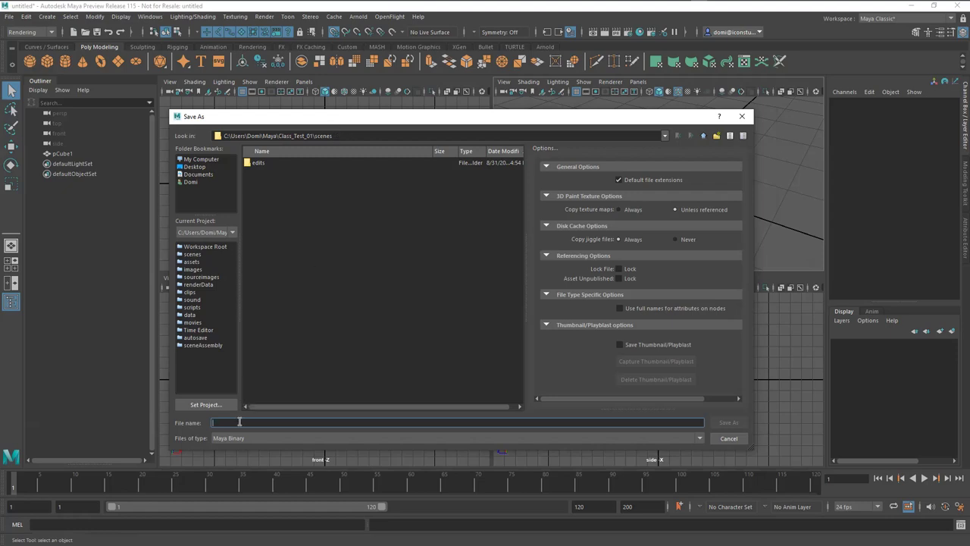
type("Box_01")
left_click(732, 424)
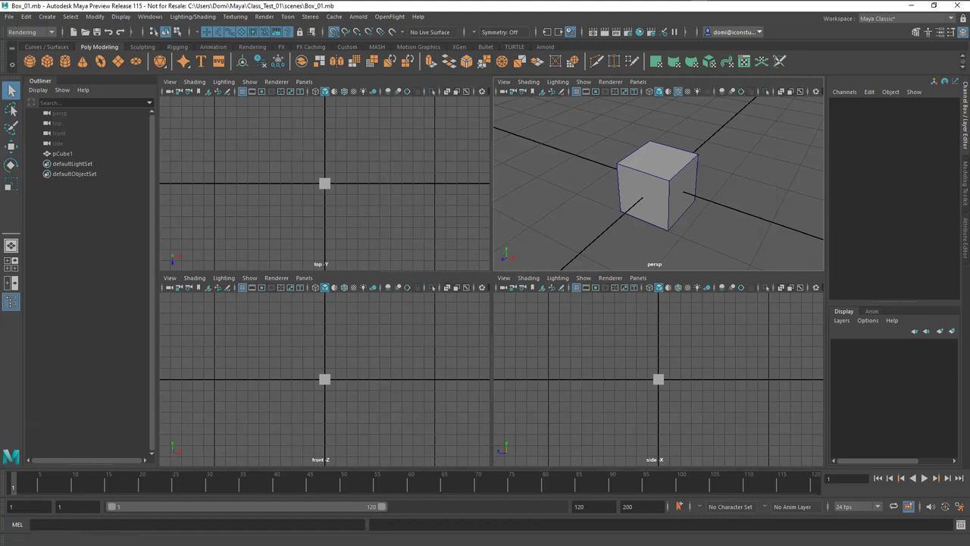
- Start a new scene and reopen Box_01.mb from the project's scenes folder, discarding the untitled scene
left_click(11, 16)
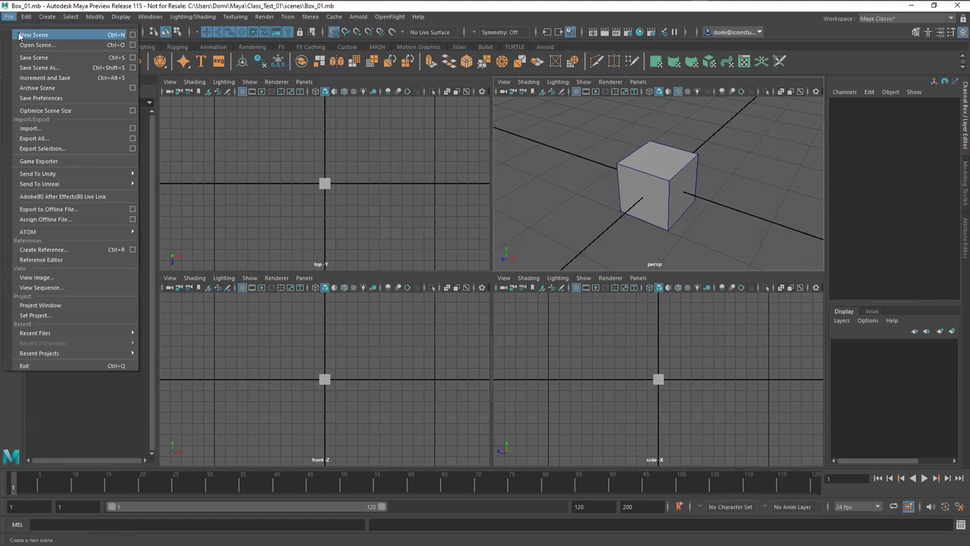
left_click(30, 35)
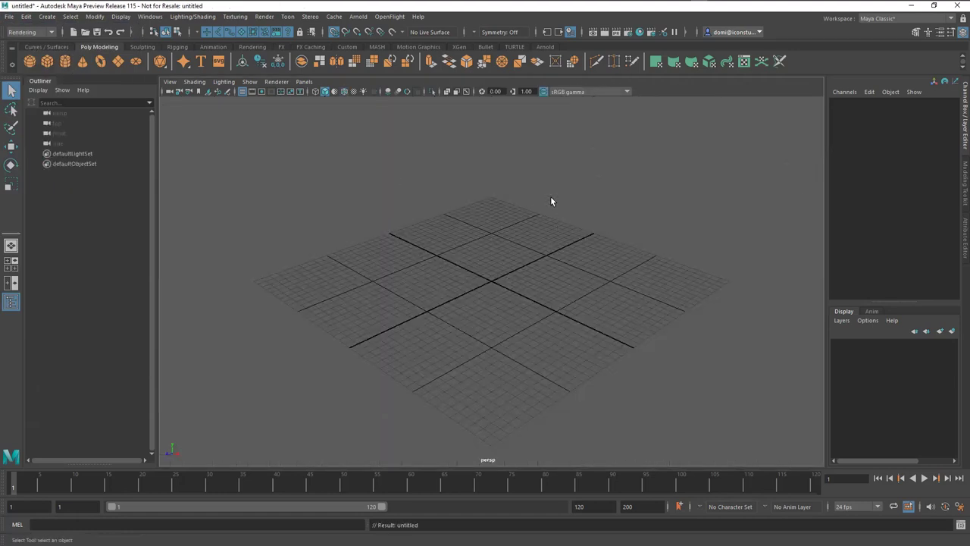
left_click(11, 16)
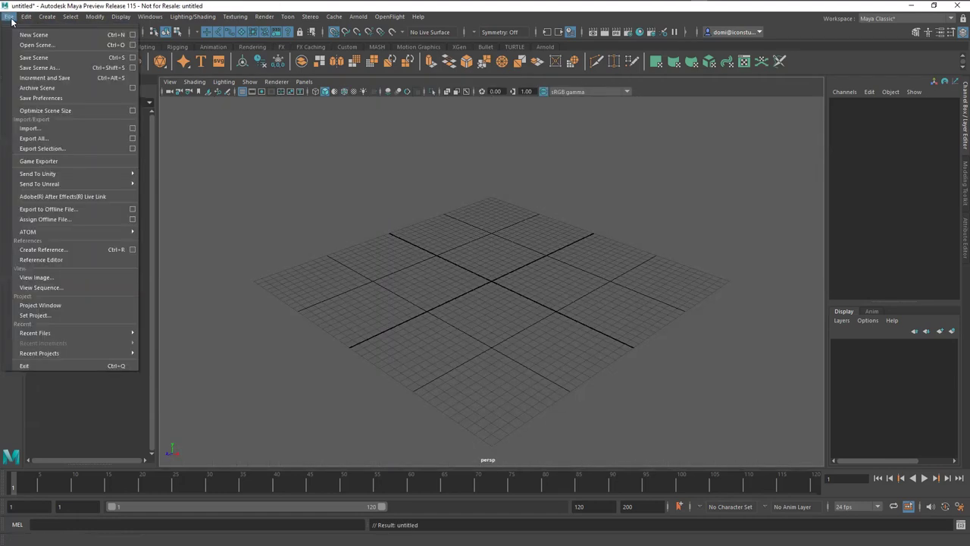
left_click(21, 45)
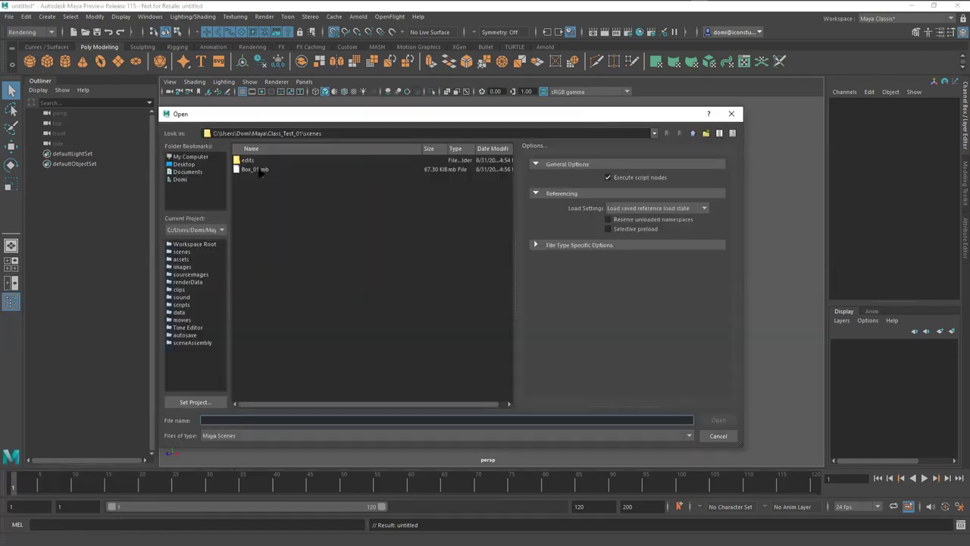
left_click(262, 170)
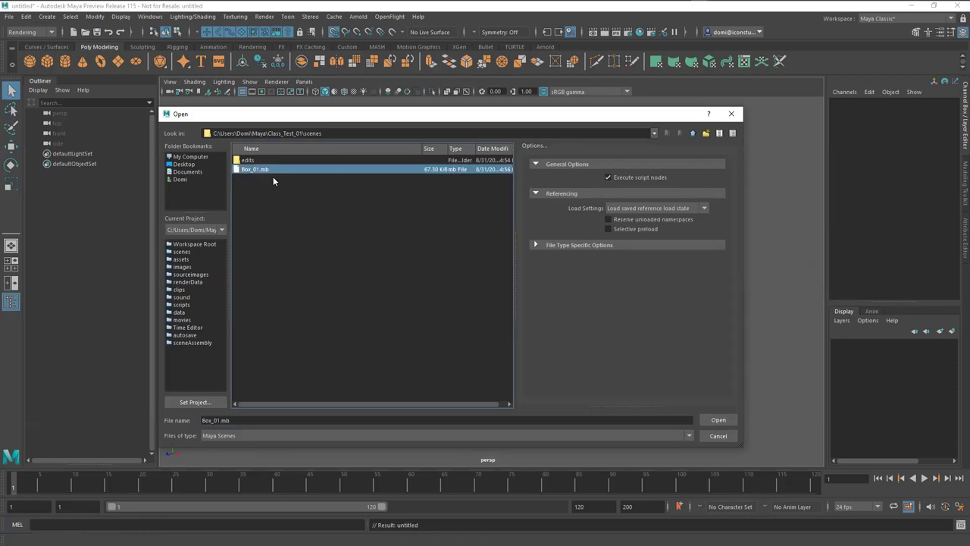
left_click(718, 420)
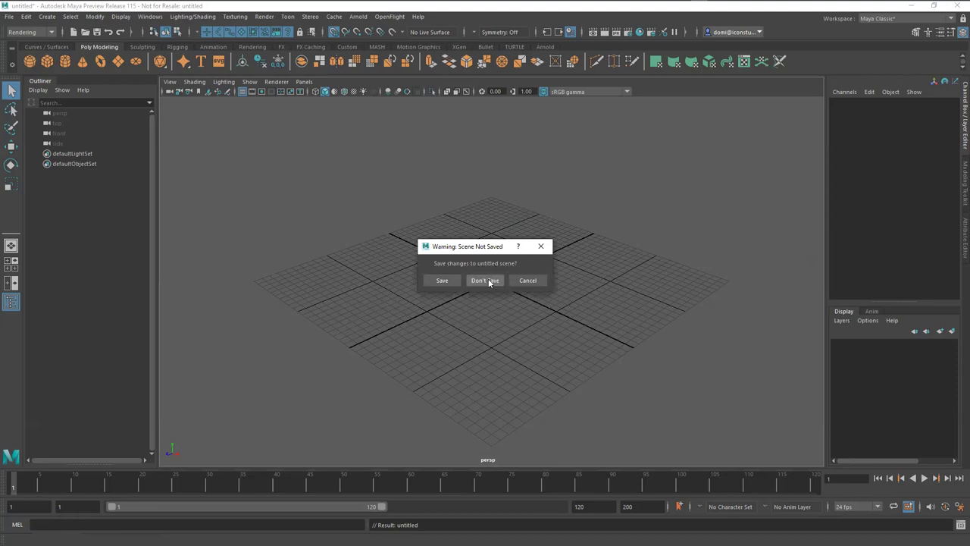
left_click(485, 281)
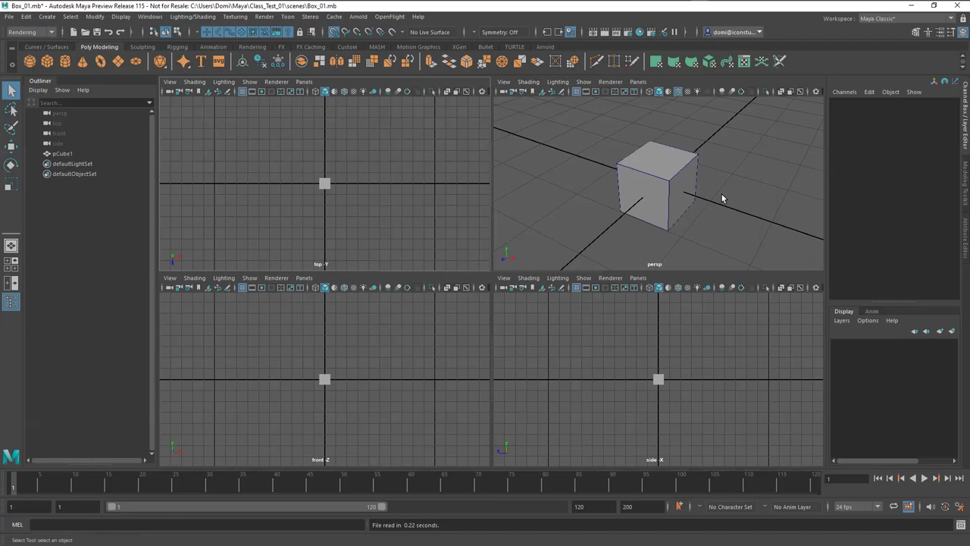
- Select pCube1 and set its Visibility to off
key("shift+a")
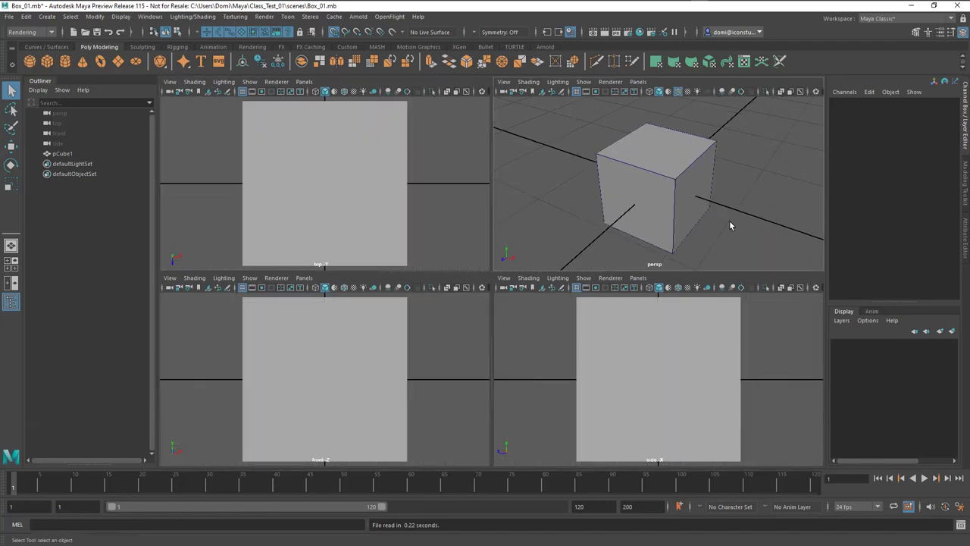
mouse_move(743, 186)
left_mouse_down("alt")
mouse_move(747, 162)
mouse_move(721, 169)
mouse_move(756, 160)
mouse_move(756, 172)
mouse_move(746, 168)
left_mouse_up("alt")
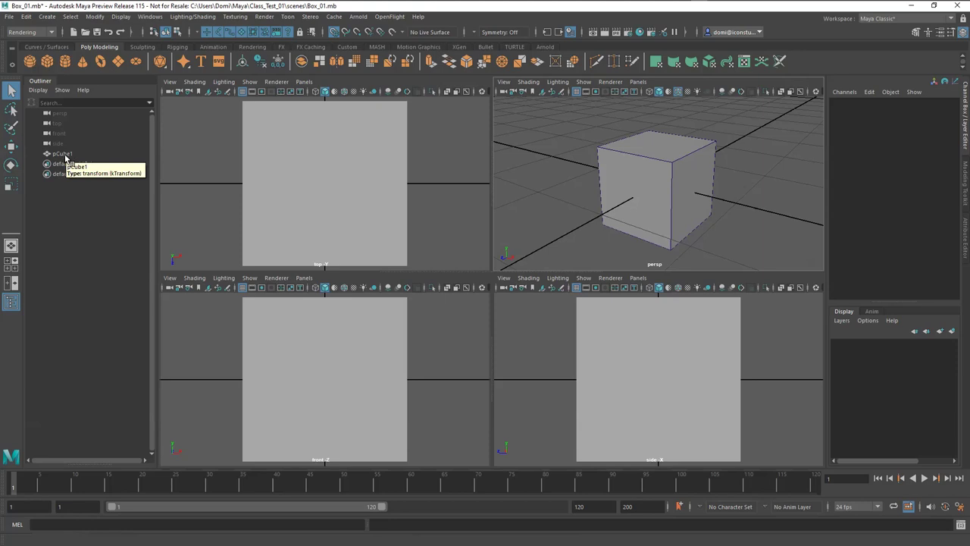
left_click(64, 156)
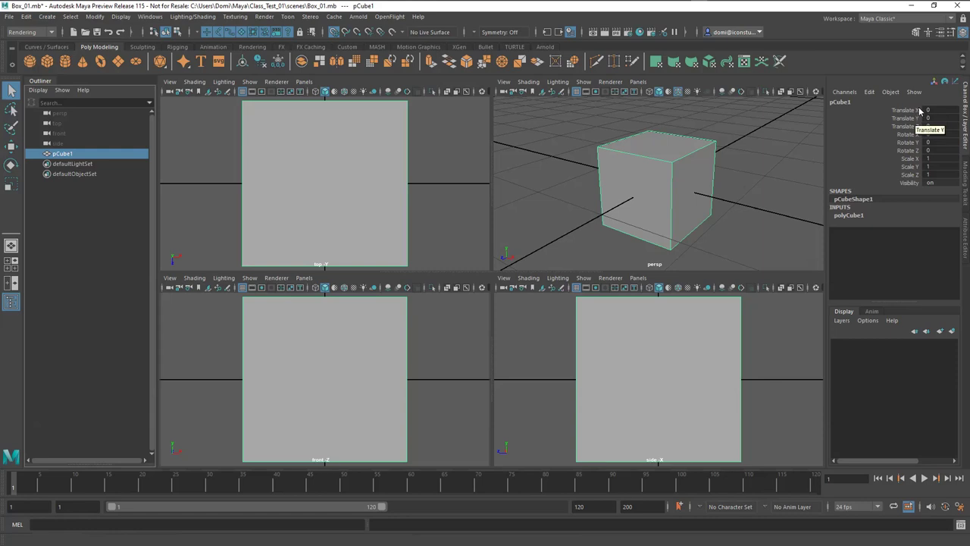
double_click(930, 183)
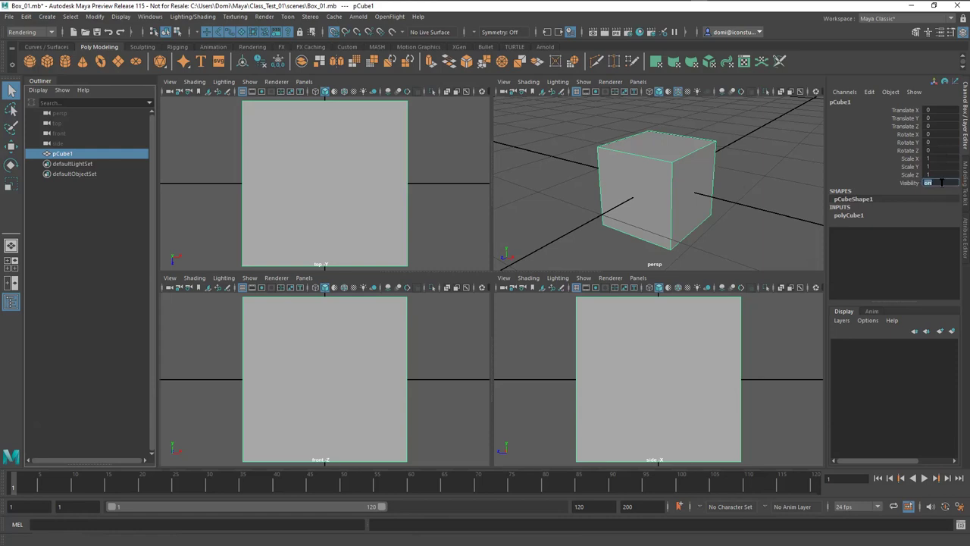
type("off")
key("Return")
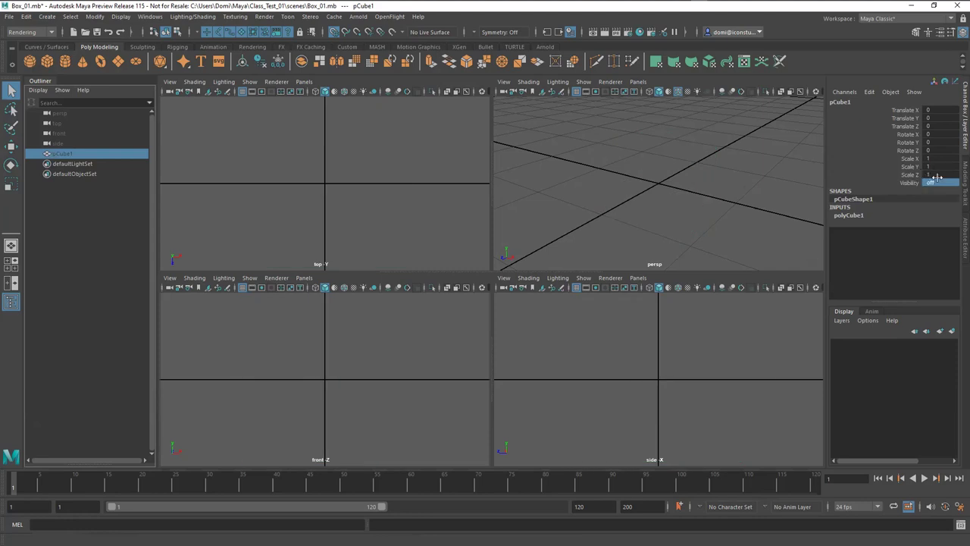
- Set the Visibility of pCube1 back to on
double_click(940, 182)
type("on")
key("Return")
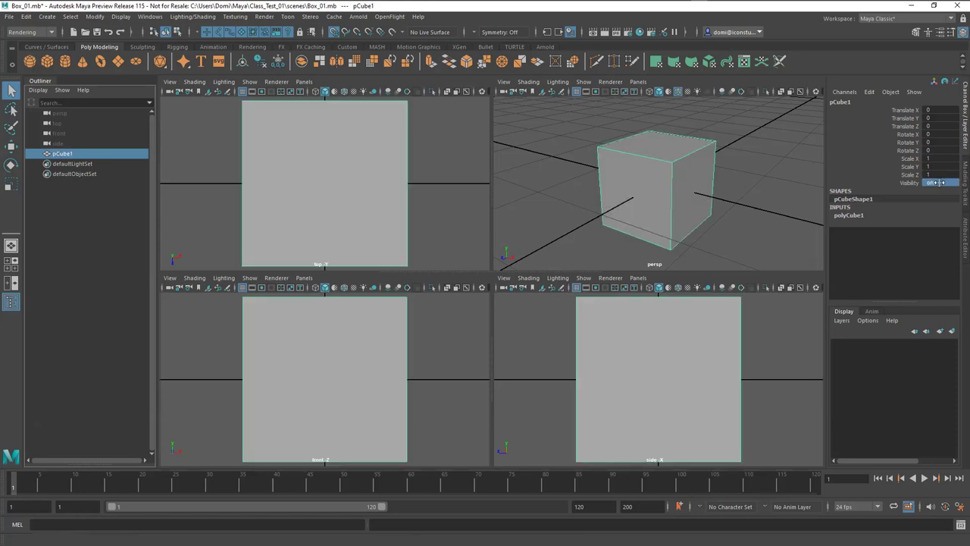
- Set the Scale X, Scale Y and Scale Z of pCube1 to 2
scroll(764, 175, "up", 5)
scroll(770, 167, "down", 8)
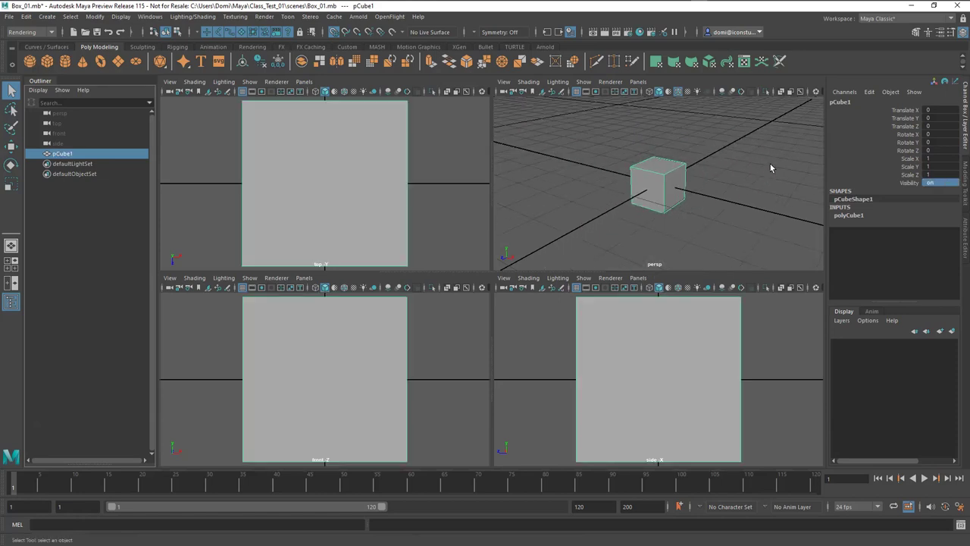
double_click(940, 157)
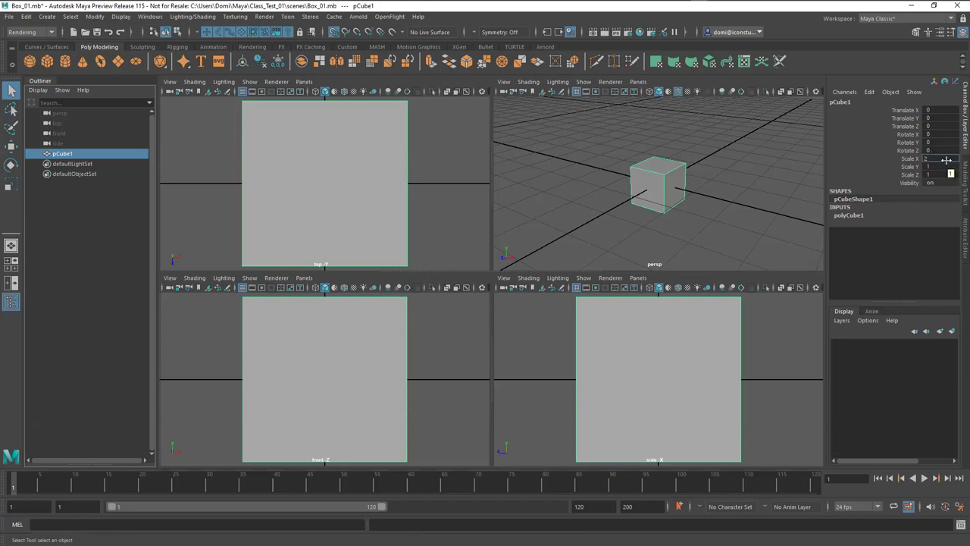
key("Return")
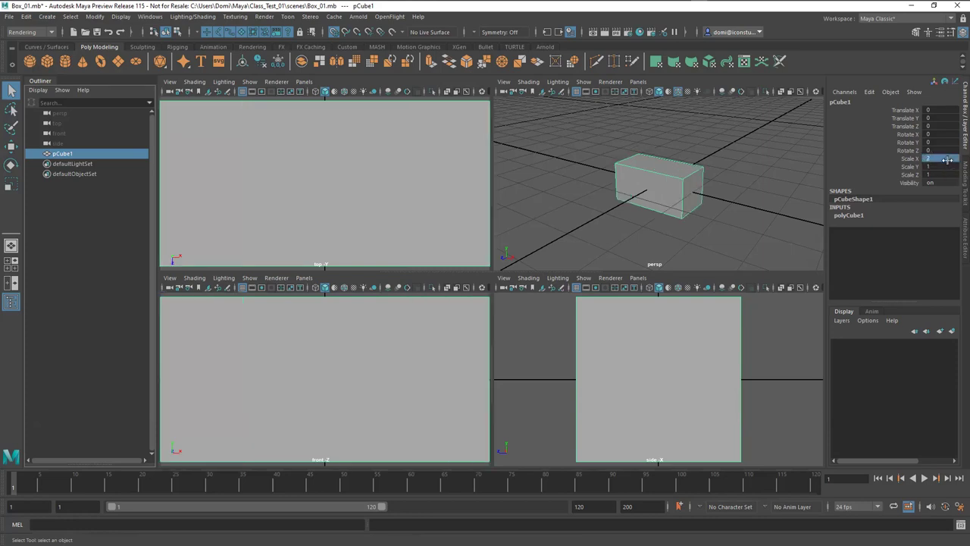
double_click(949, 165)
type("2")
key("Return")
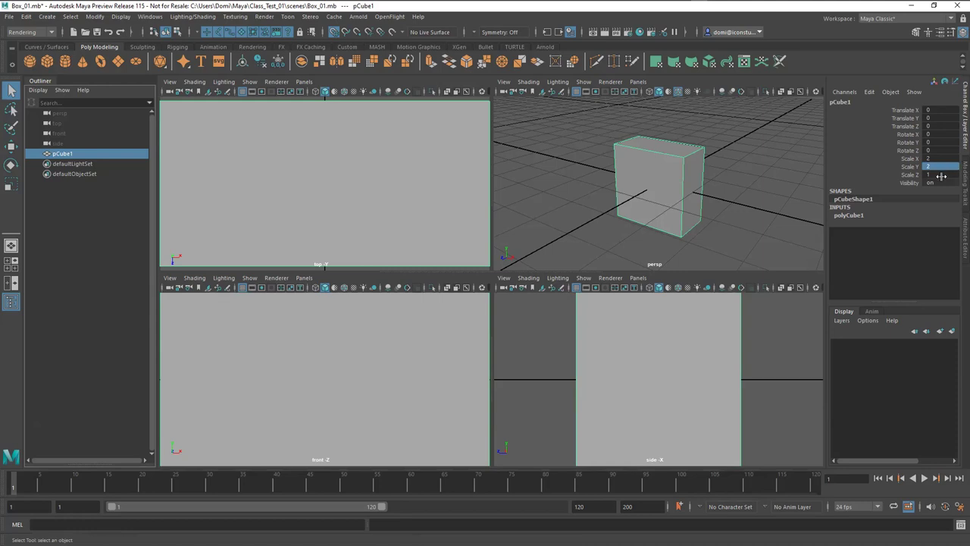
double_click(944, 175)
type("2")
key("Return")
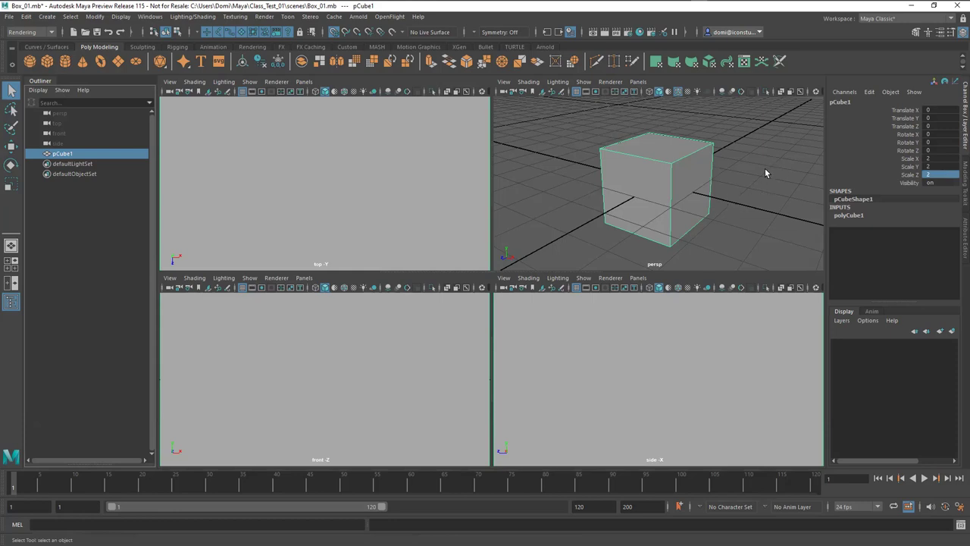
- Set the Translate Z of pCube1 to -5
key("shift+f")
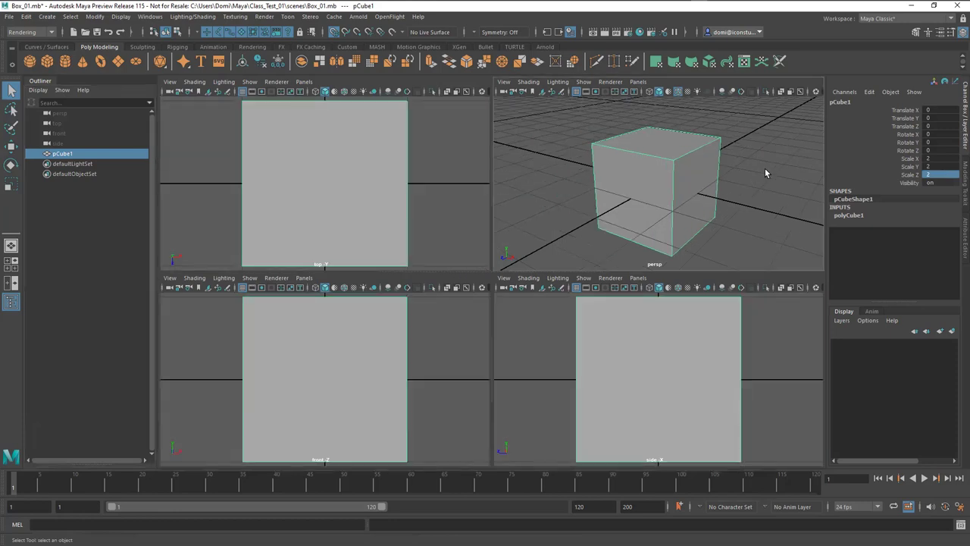
left_click(942, 126)
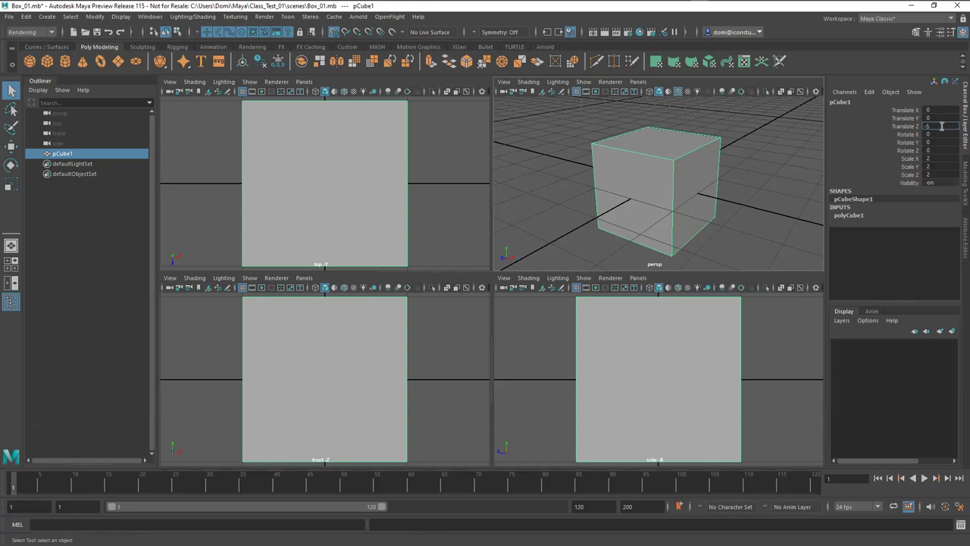
key("Return")
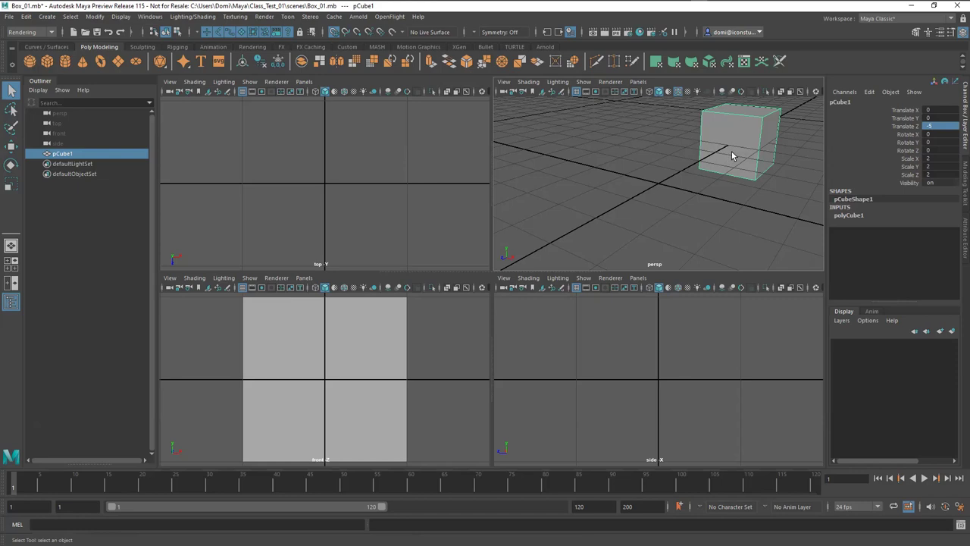
- Deselect and reselect the cube to examine its channel values, and set its Translate Z back to 0
left_click(793, 173)
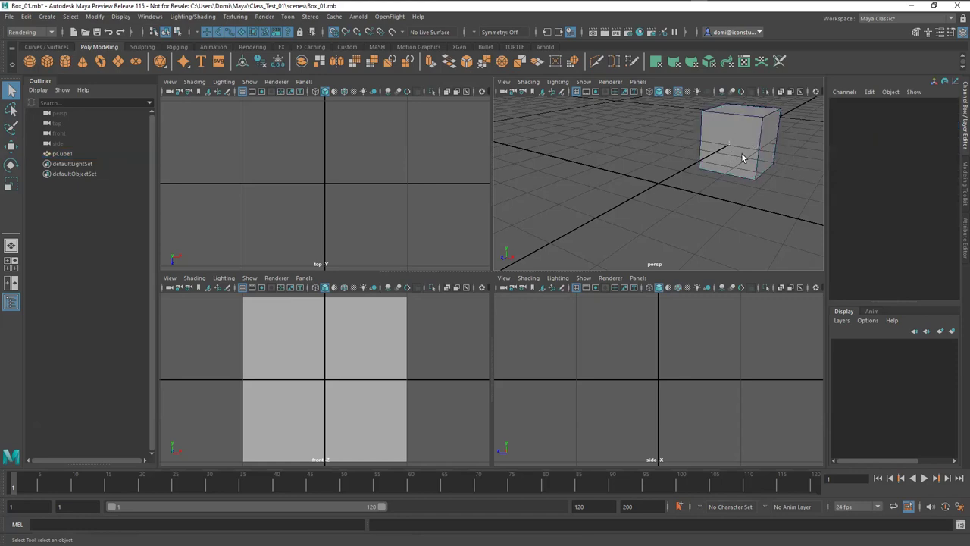
left_click(771, 180)
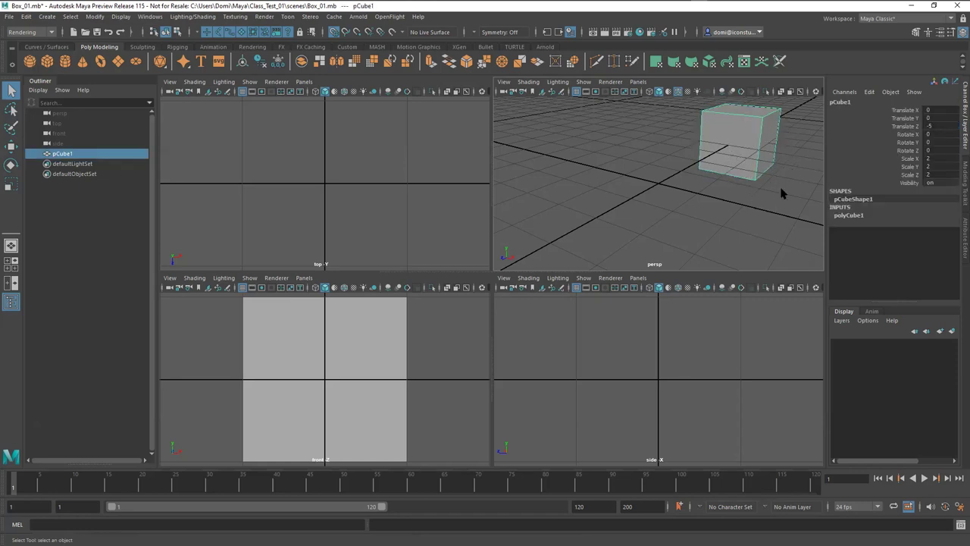
left_click(746, 201)
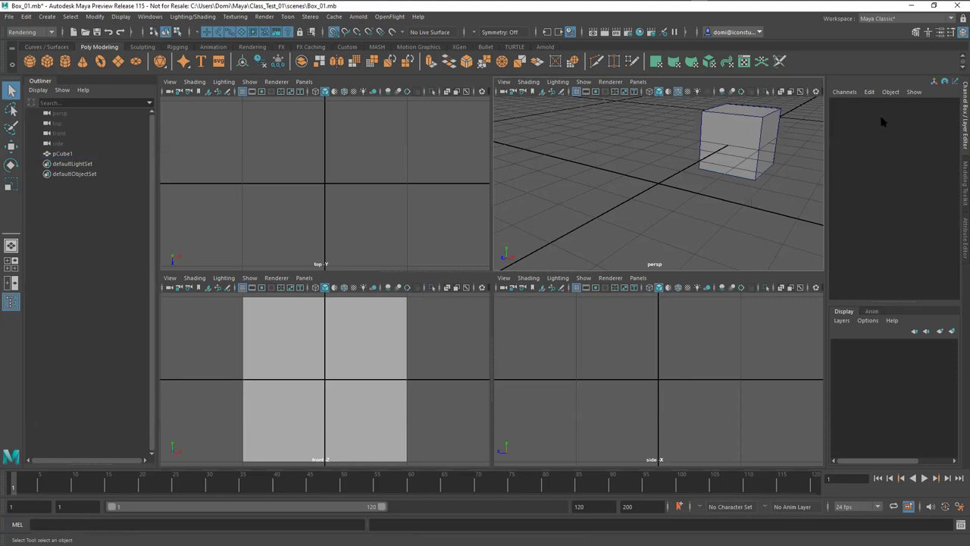
left_click(724, 143)
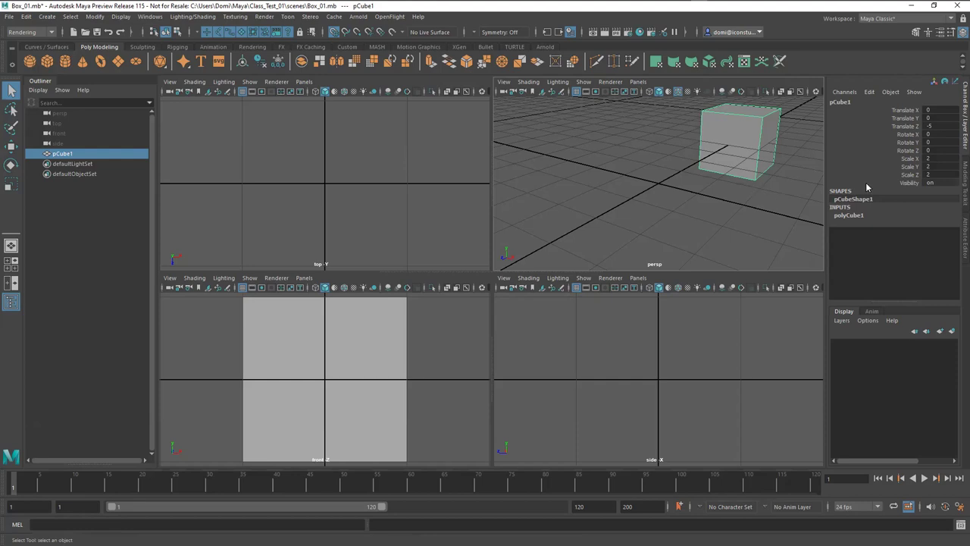
double_click(940, 125)
type("0")
key("Return")
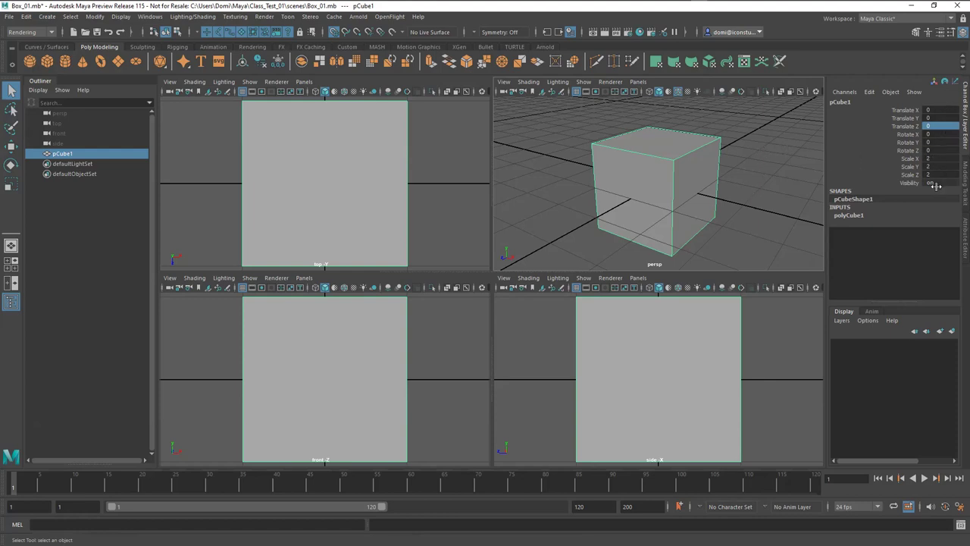
double_click(68, 154)
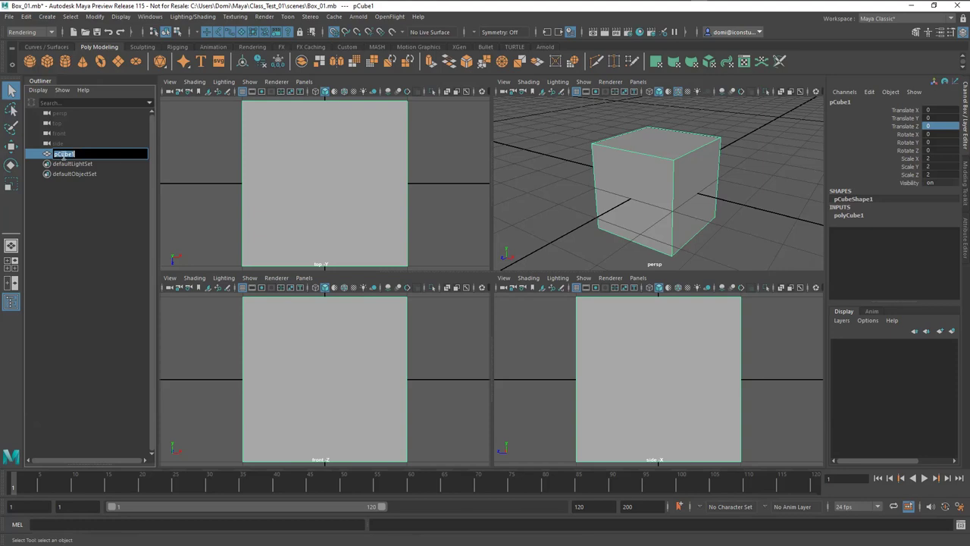
key("w")
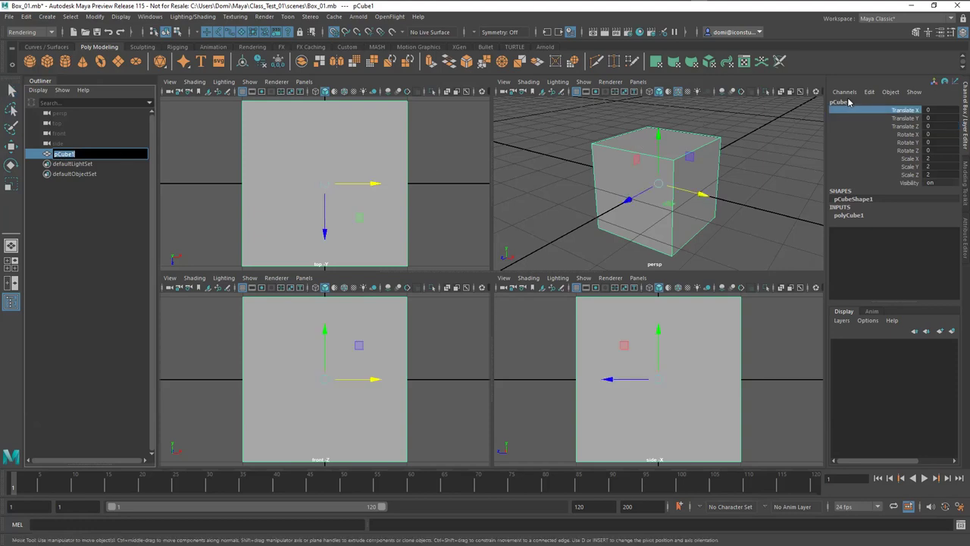
left_click(849, 102)
left_click(849, 102)
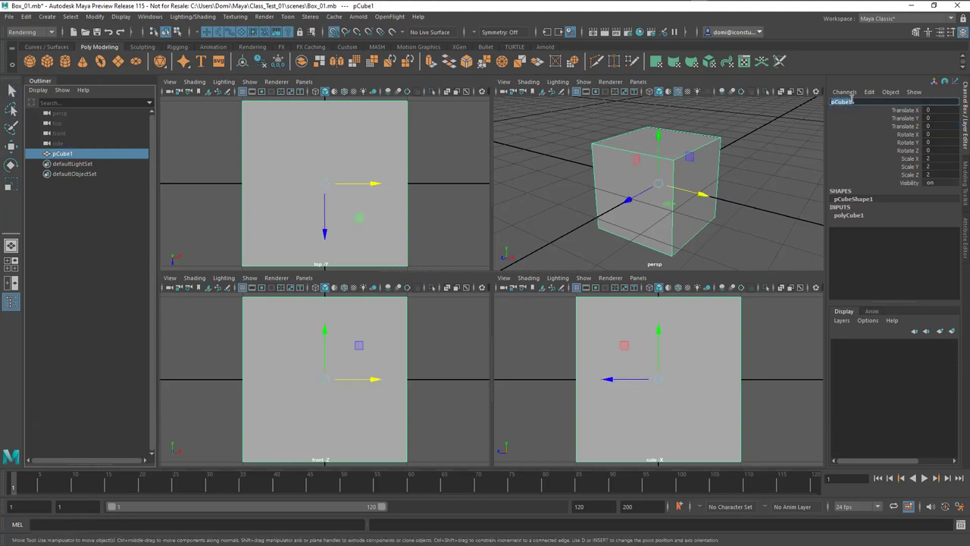
left_click(11, 90)
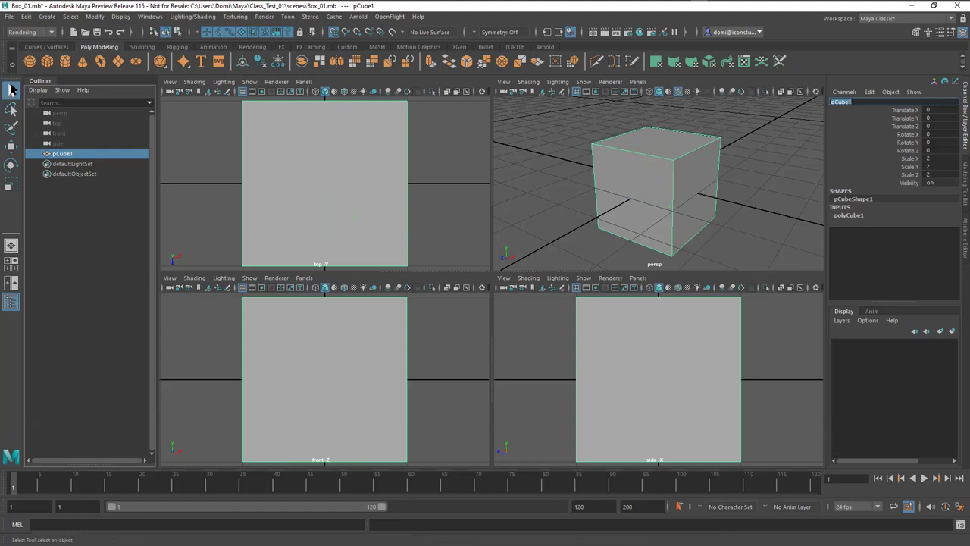
- Rename pCube1 as Cube_01
left_click(859, 102)
key("Delete")
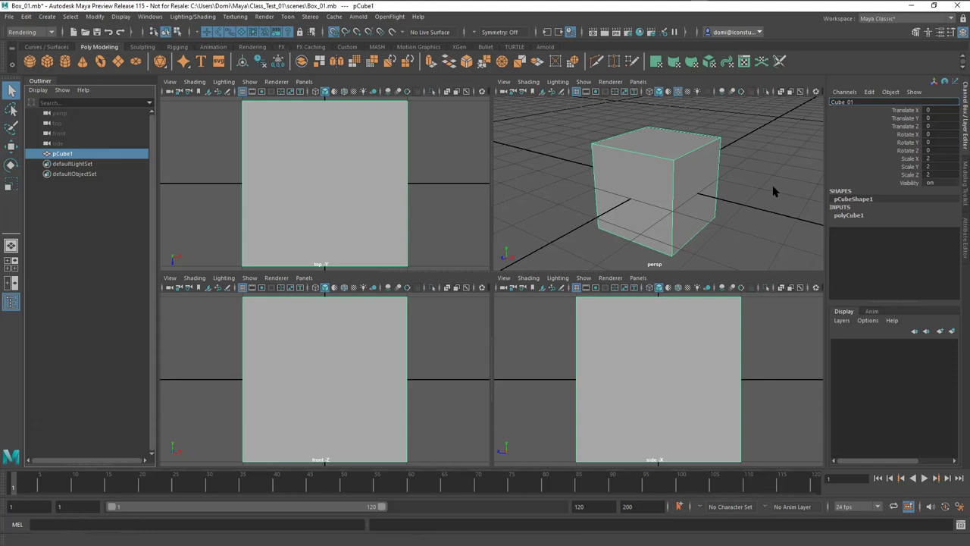
key("Return")
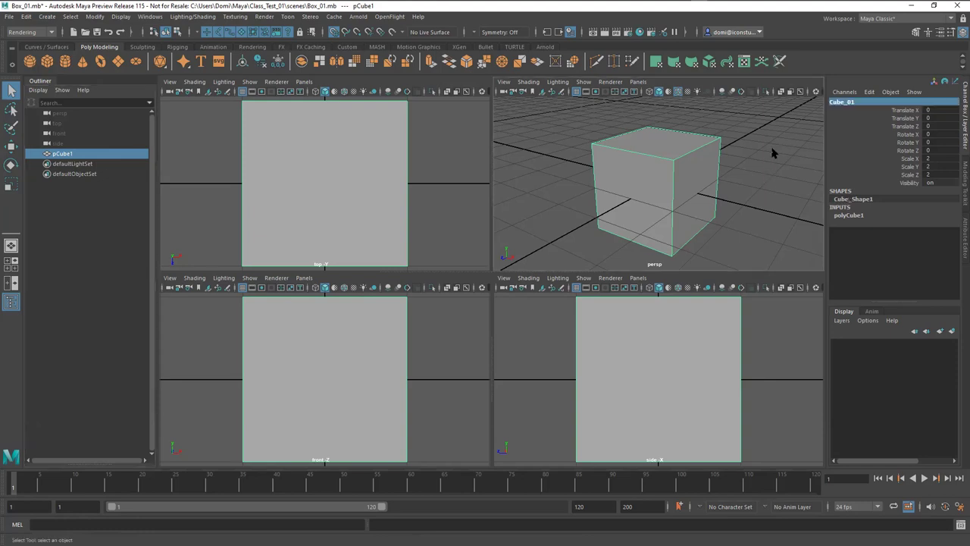
- Expand the polyCube1 input of Cube_01 and set its Subdivisions Width, Height and Depth to 2
left_click(773, 154)
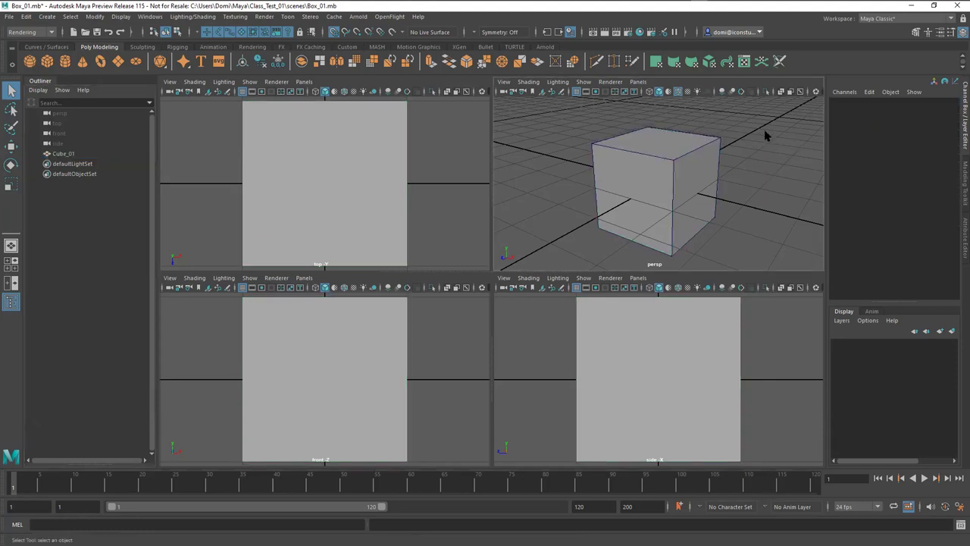
key("ctrl+z")
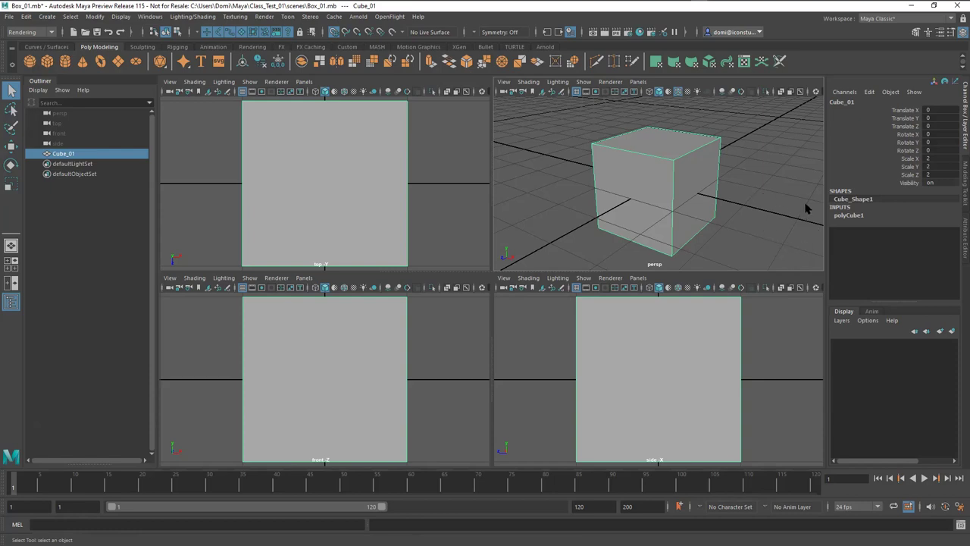
left_click(857, 217)
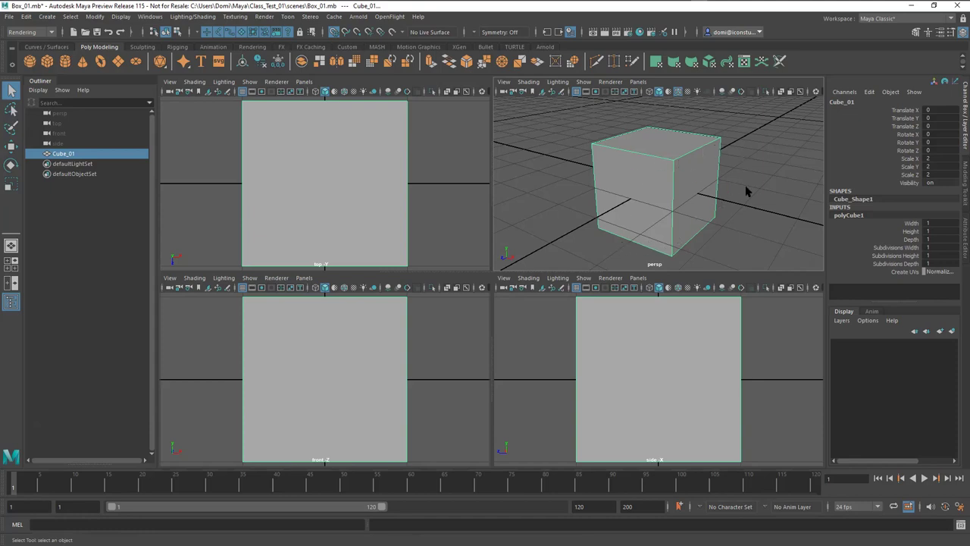
double_click(946, 247)
key("Return")
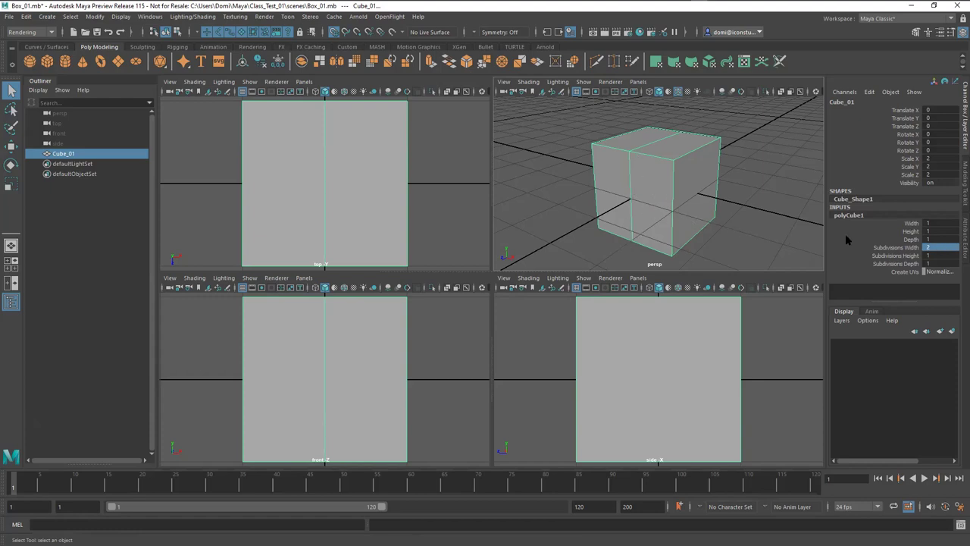
double_click(943, 256)
key("Return")
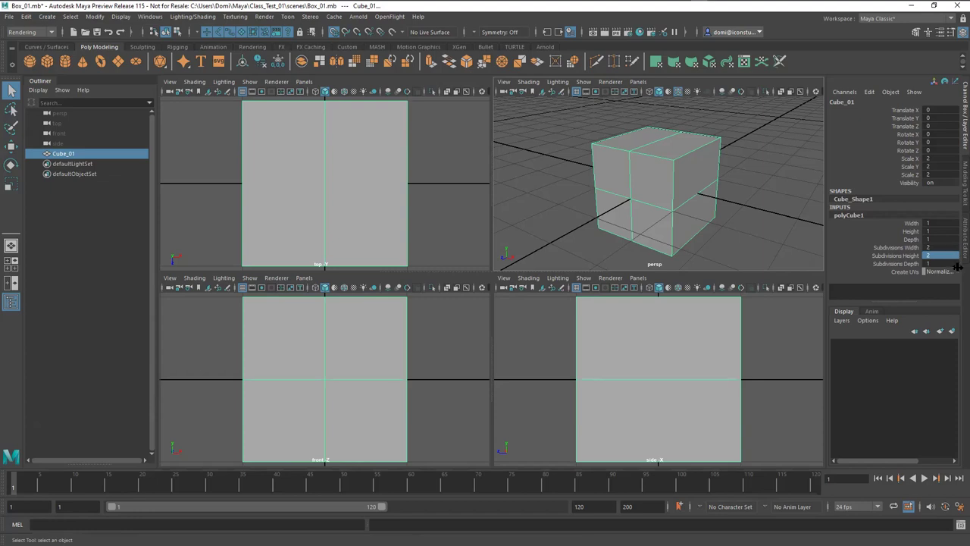
left_click(948, 262)
double_click(948, 262)
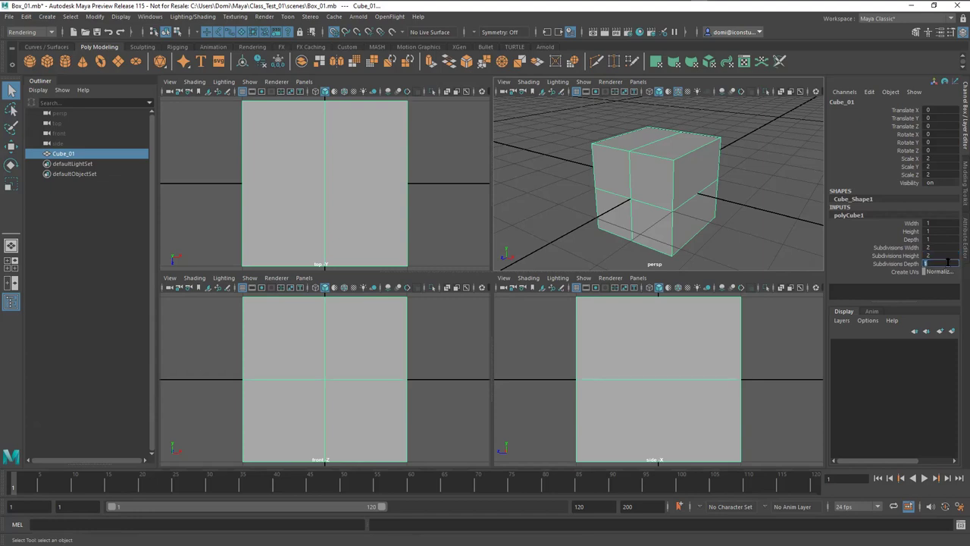
key("Return")
left_click(773, 139)
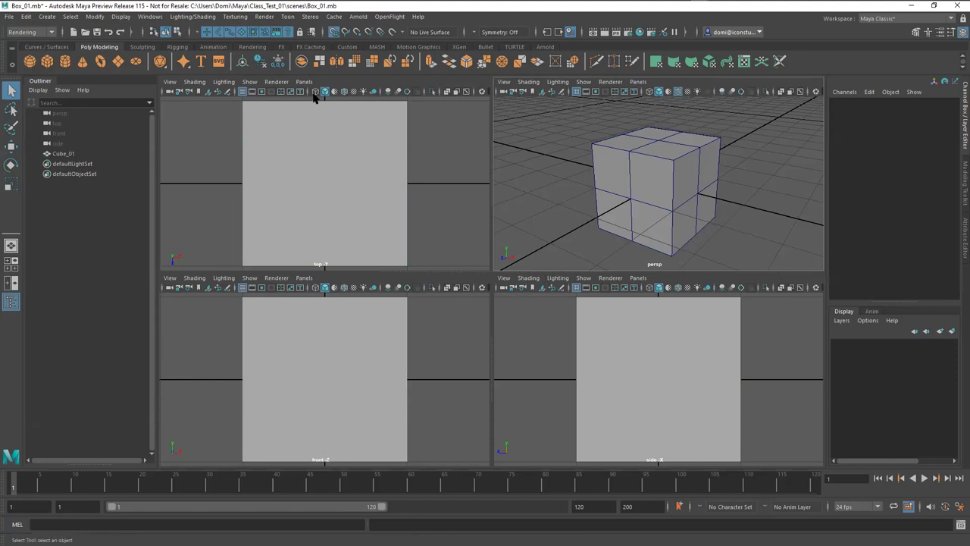
- Turn on wireframe on shaded in the top, front and side views
left_click(343, 92)
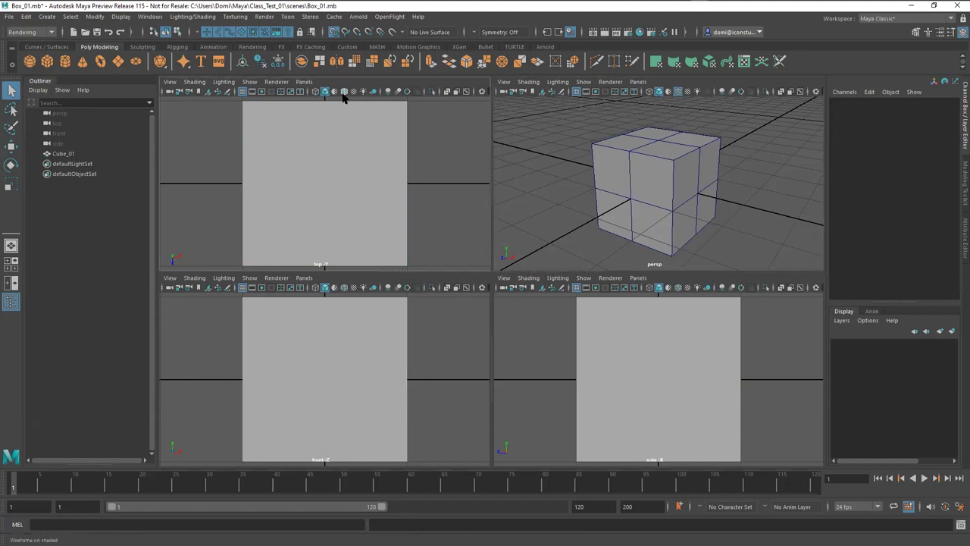
left_click(344, 288)
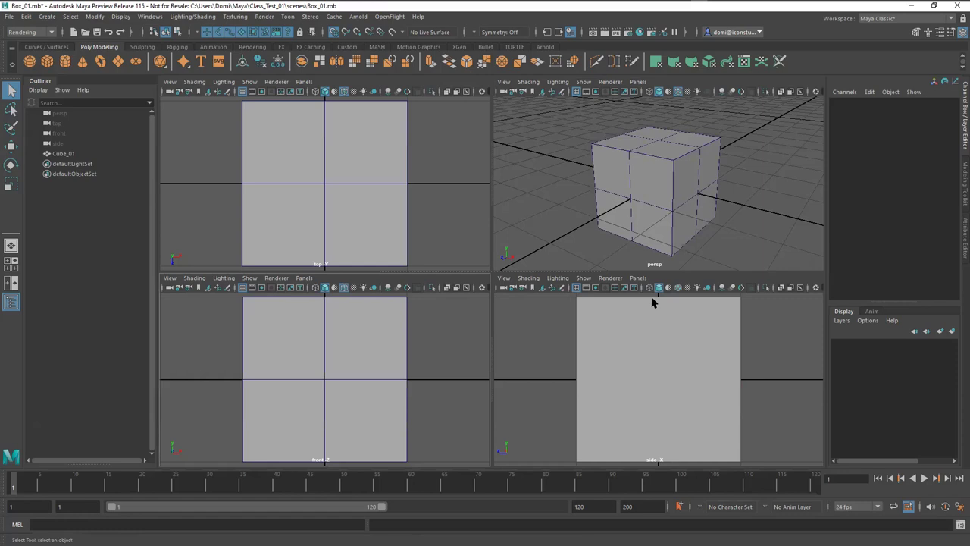
left_click(679, 289)
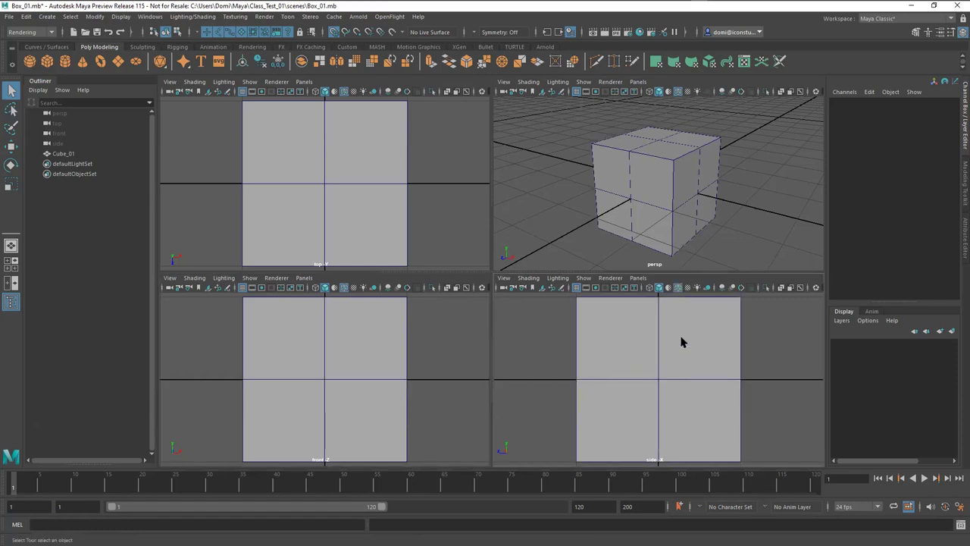
- Maximize the perspective view and practise selecting and deselecting the whole cube in object selection mode
left_click(762, 182)
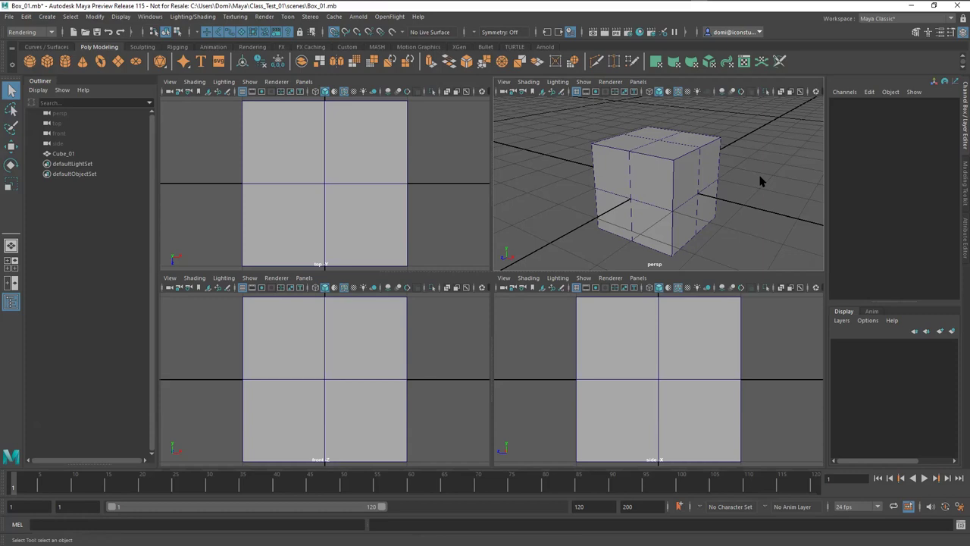
key("space")
mouse_move(702, 225)
left_mouse_down("alt")
mouse_move(698, 242)
mouse_move(652, 236)
mouse_move(617, 202)
mouse_move(607, 217)
mouse_move(708, 224)
left_mouse_up("alt")
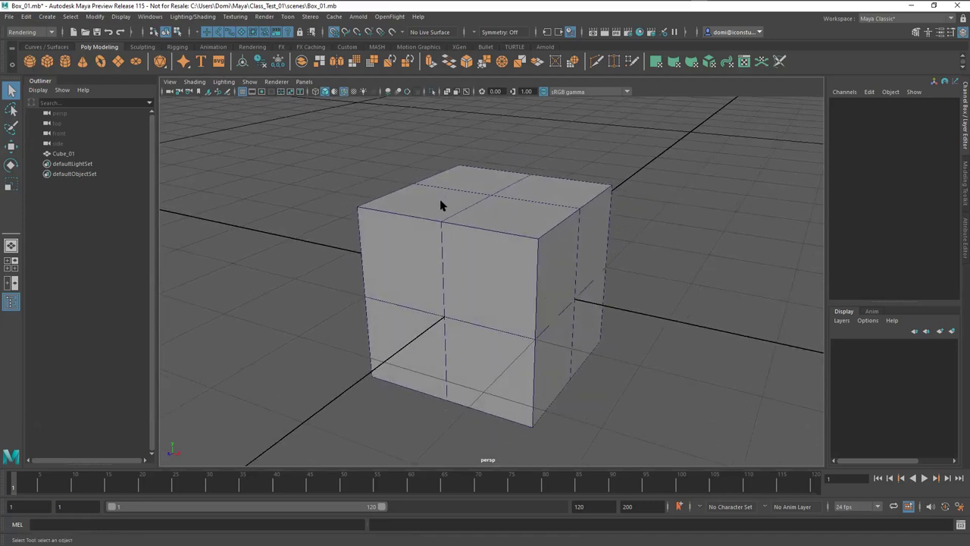
left_click_drag(320, 164, 637, 394)
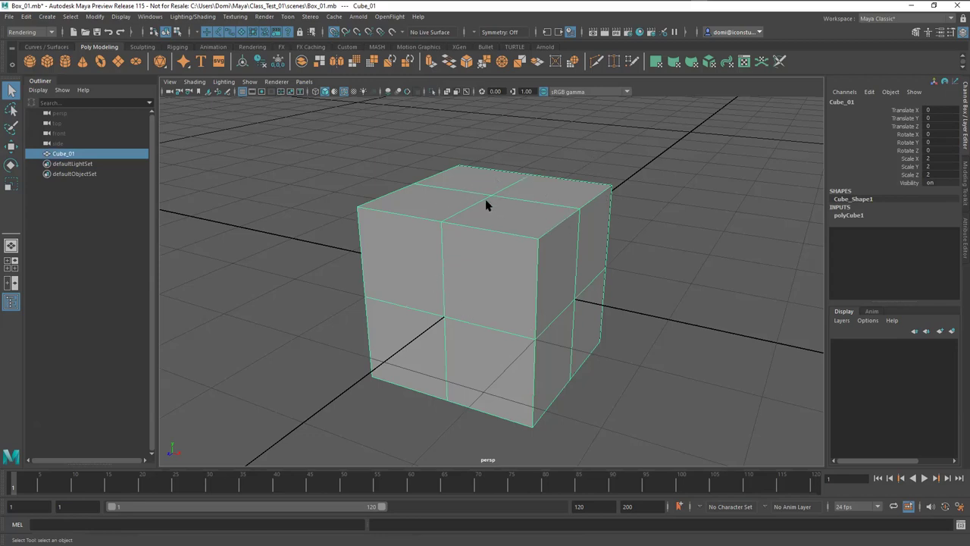
left_click(655, 212)
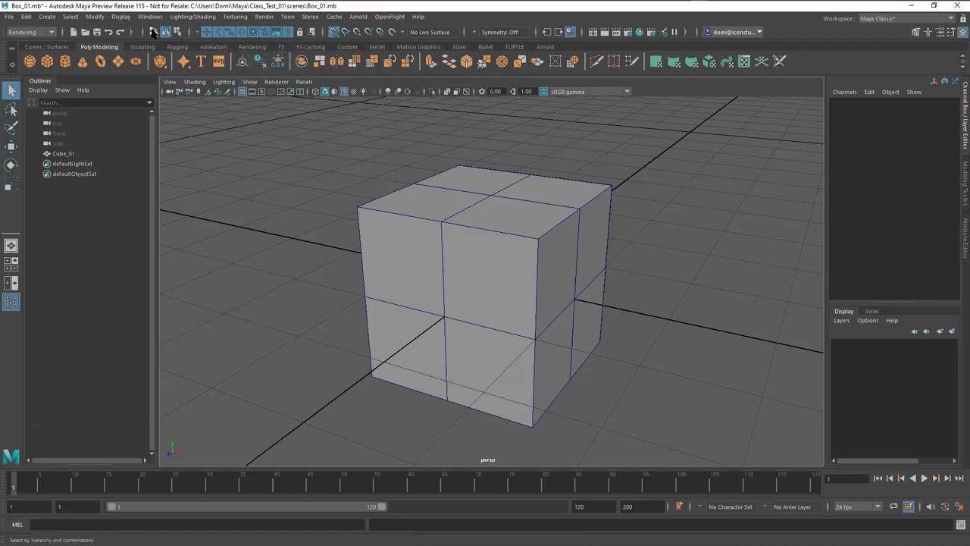
left_click(335, 32)
left_click(334, 30)
left_click_drag(316, 171, 634, 361)
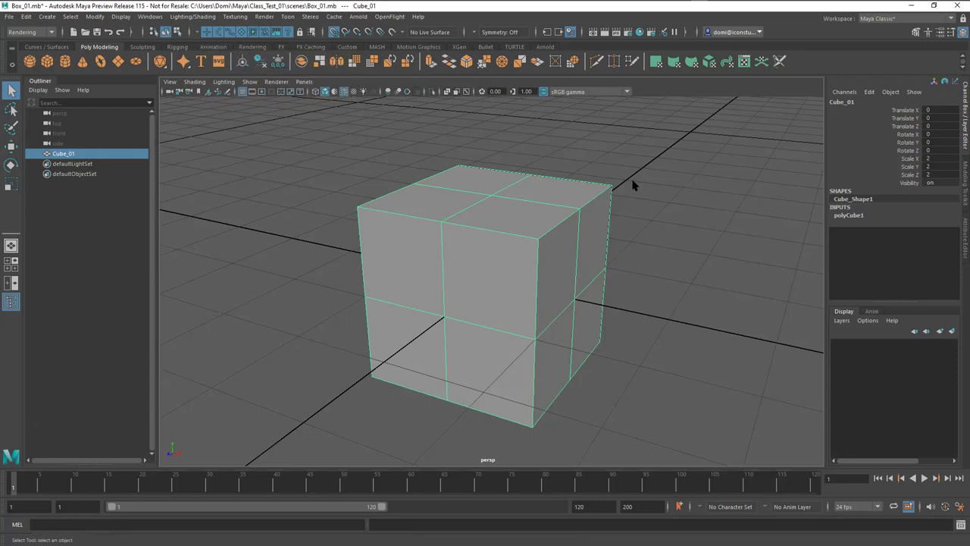
left_click(661, 186)
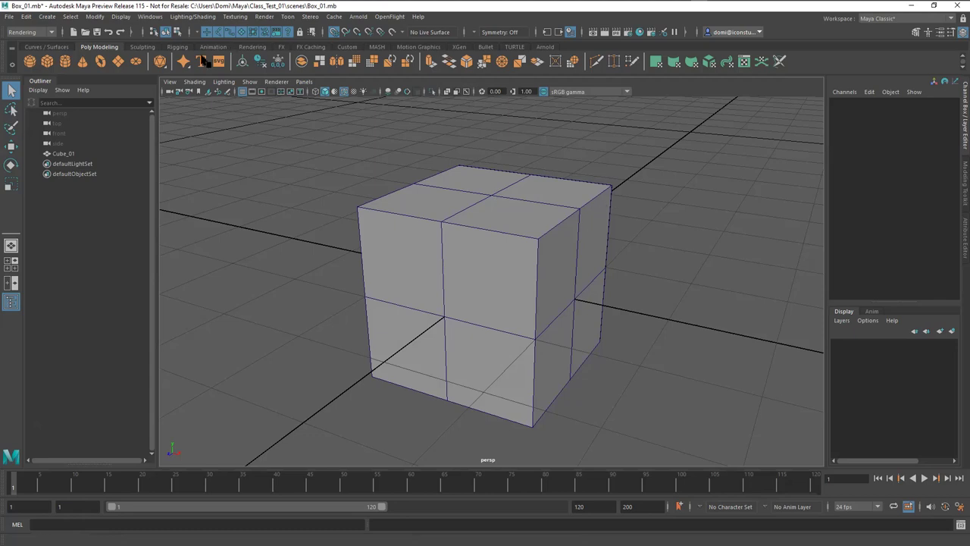
- Switch to component selection mode and pick individual vertices on the cube's upper face, ending with its front-left corner vertex
left_click(178, 32)
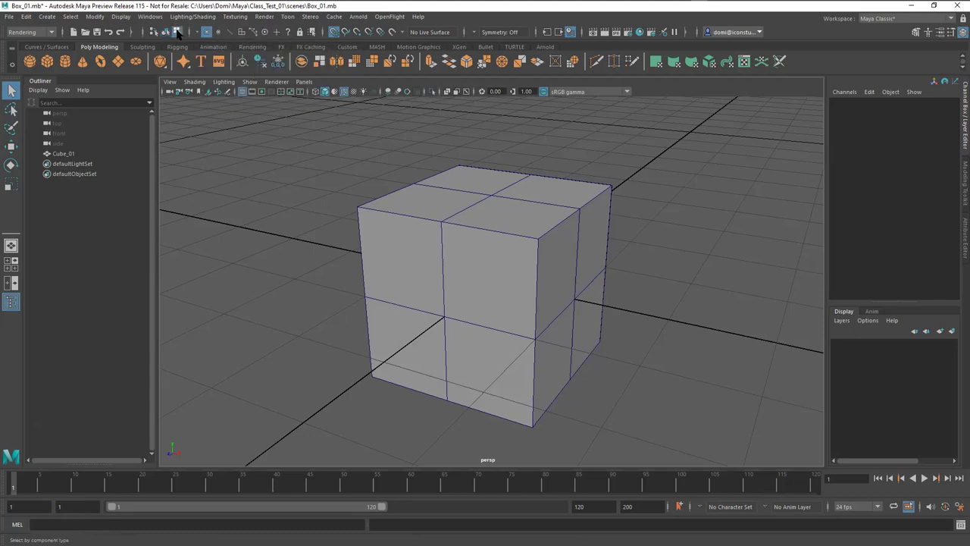
left_click_drag(266, 128, 734, 448)
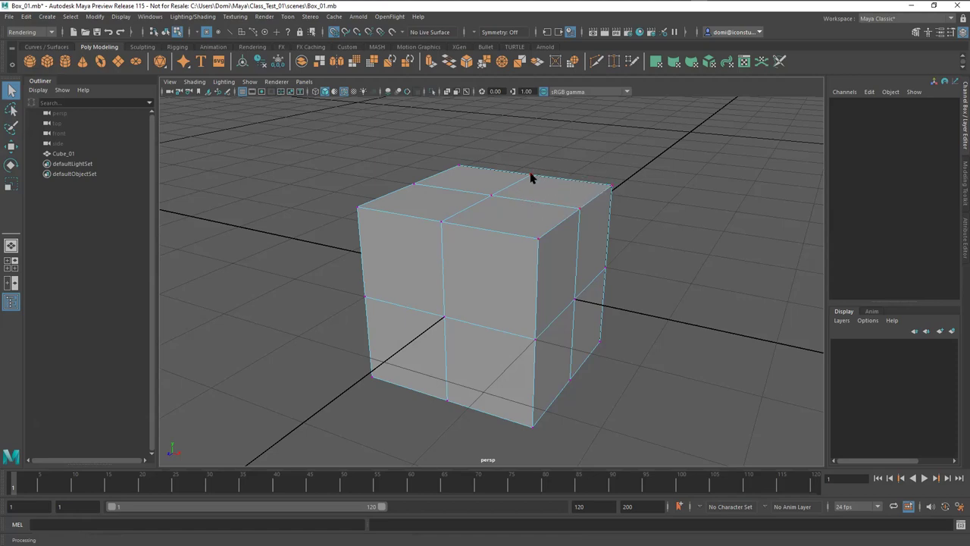
left_click(490, 195)
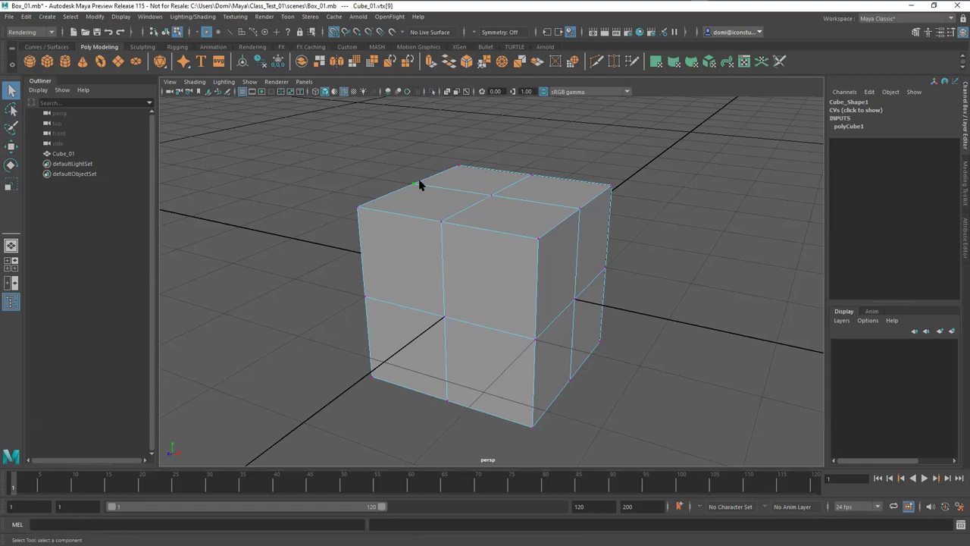
left_click(529, 176)
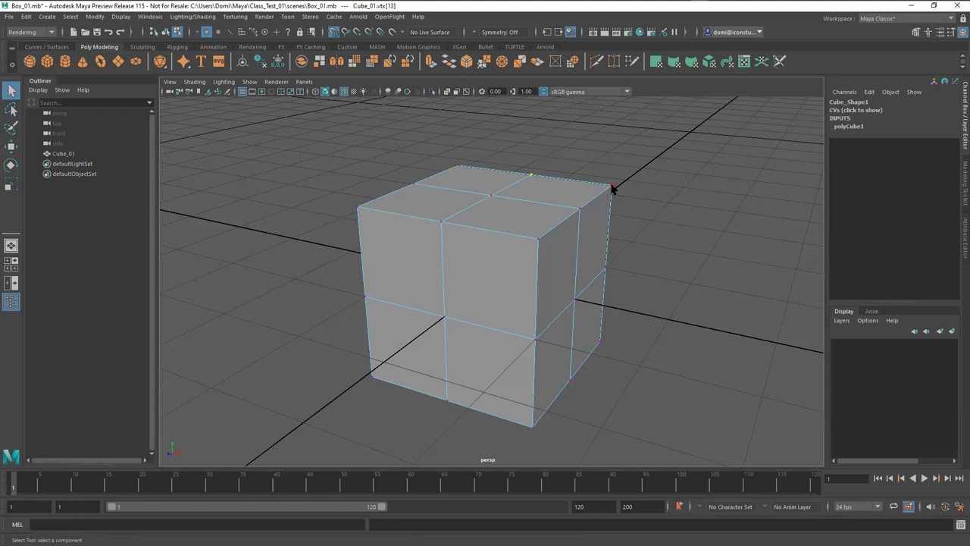
left_click(674, 157)
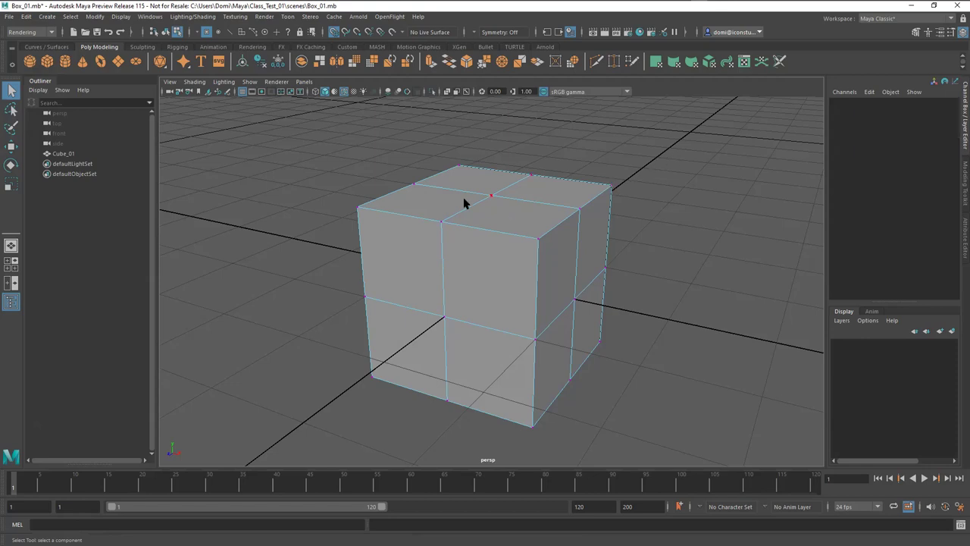
left_click(368, 219)
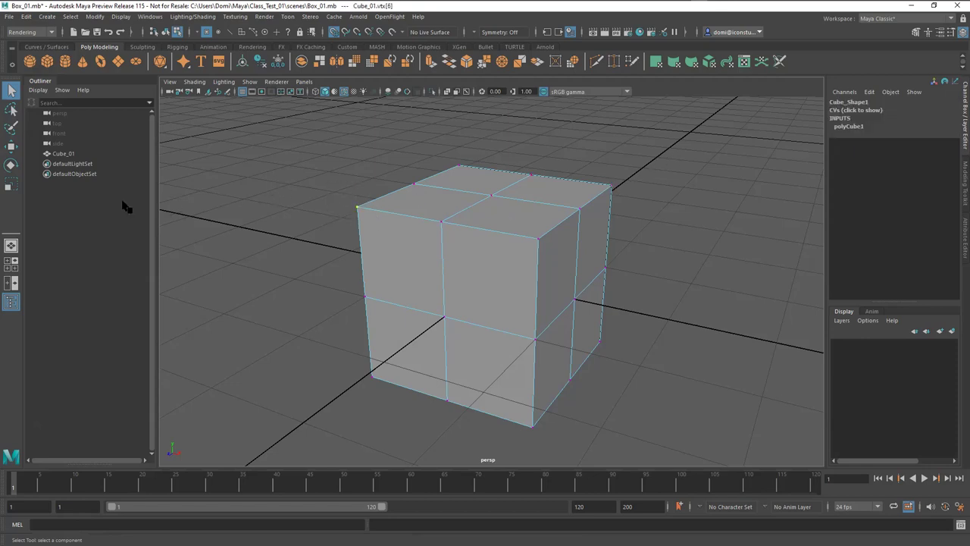
- Turn off grid snapping and move the cube's upper front-left corner vertex slightly up and outward, then undo the move and deselect
left_click(10, 147)
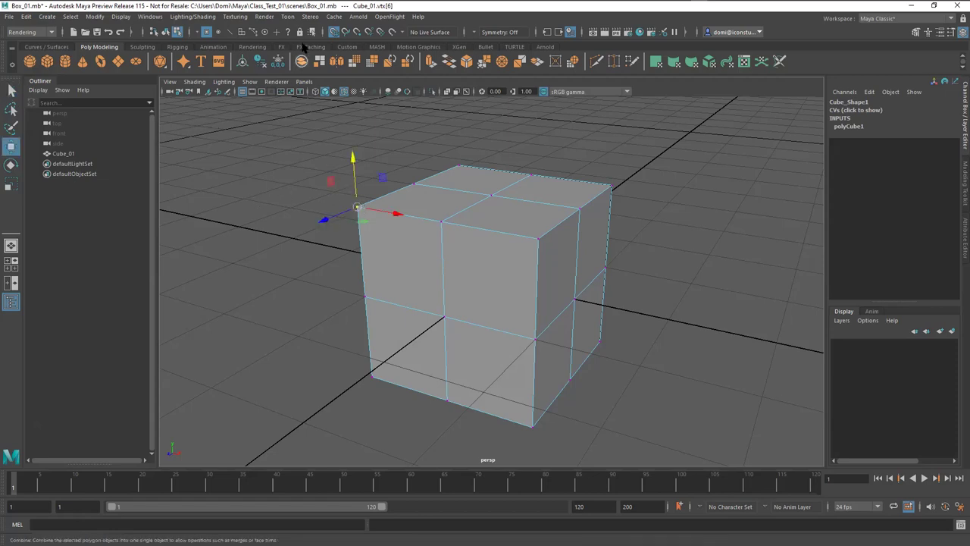
left_click(334, 32)
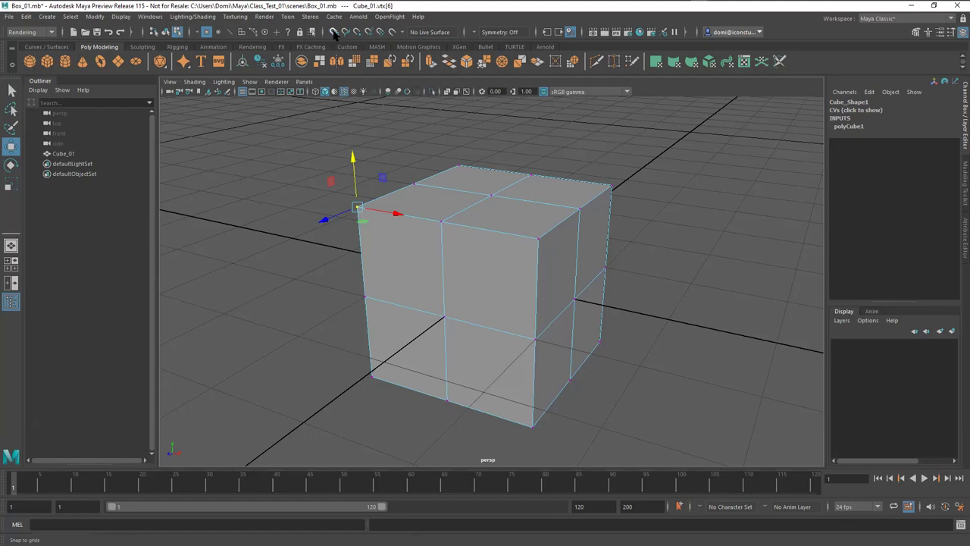
left_click_drag(357, 207, 348, 190)
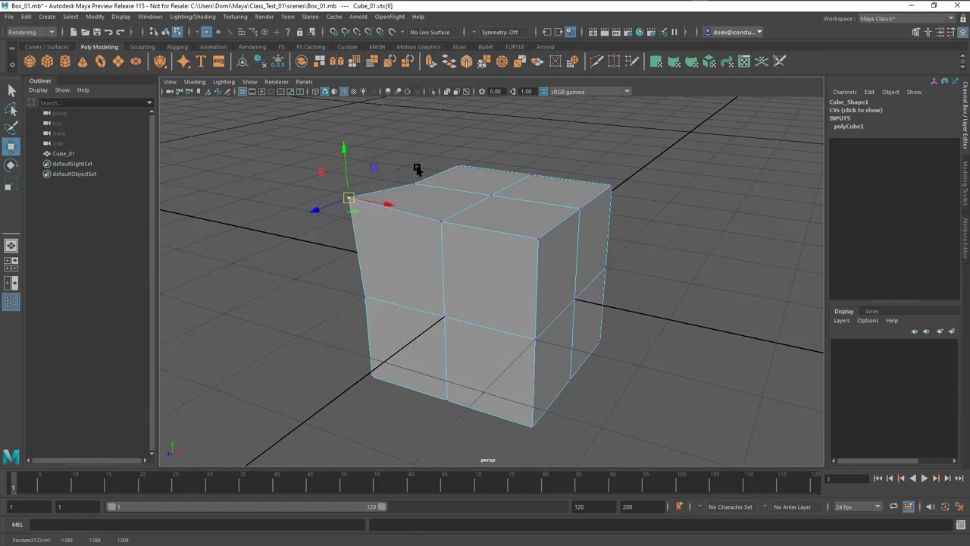
left_click(453, 129)
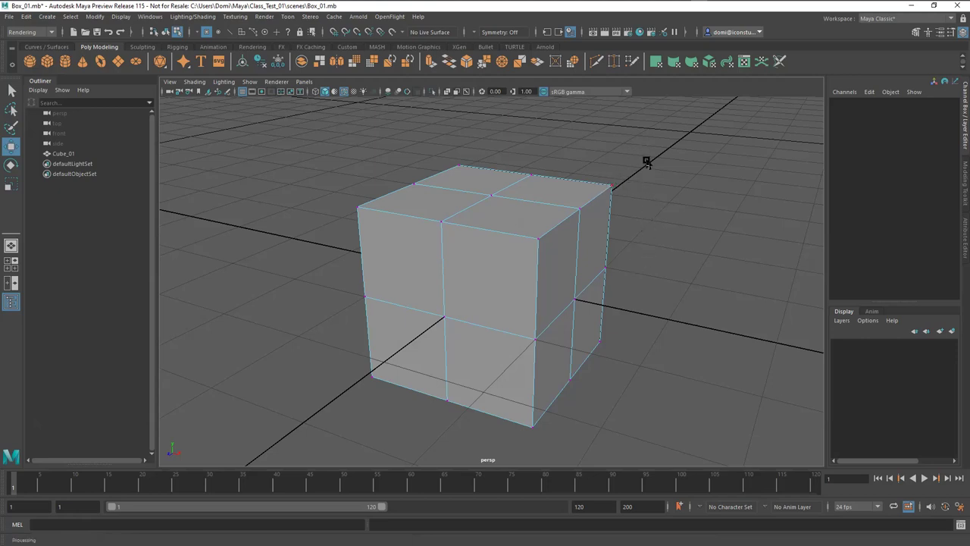
- Return to object selection mode with the Select Tool and practise selecting and deselecting the whole cube
left_click(166, 33)
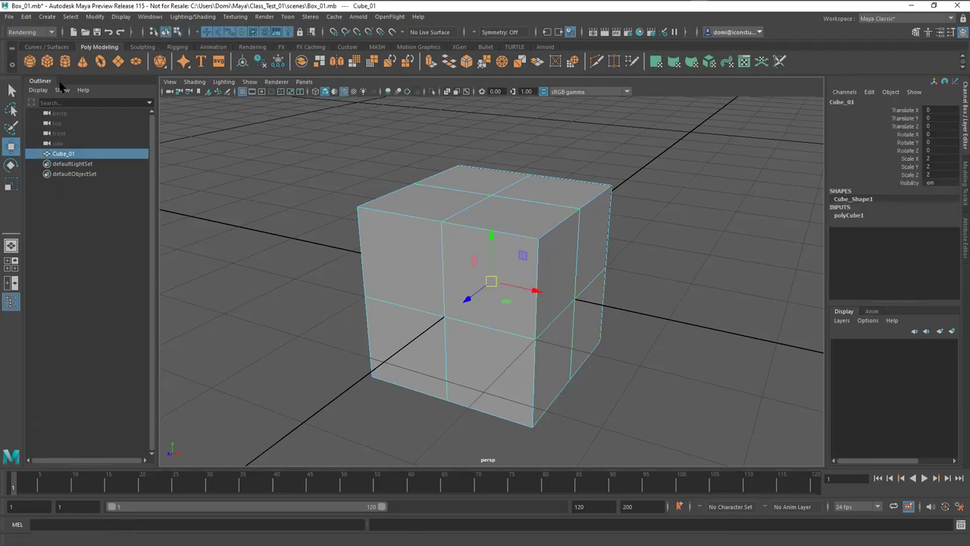
left_click(11, 90)
left_click(325, 152)
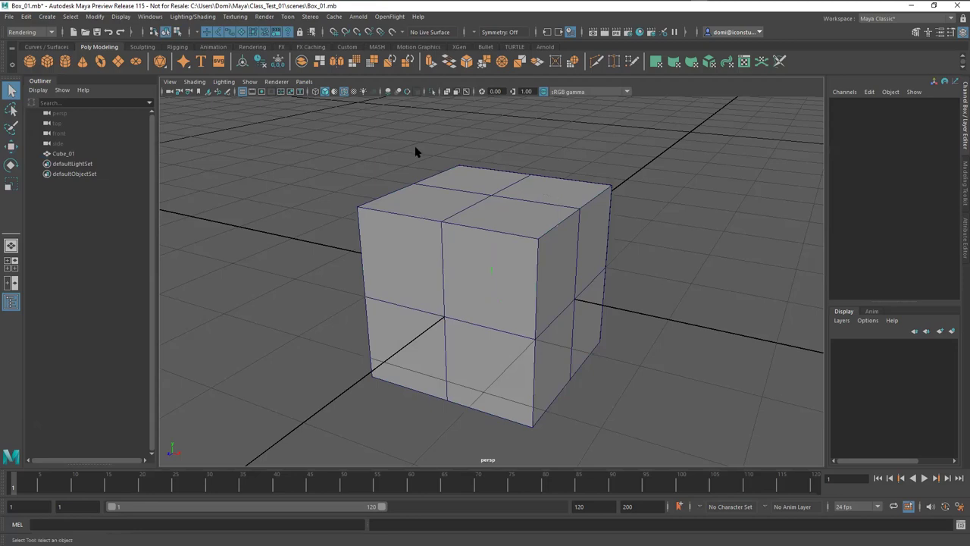
left_click(595, 302)
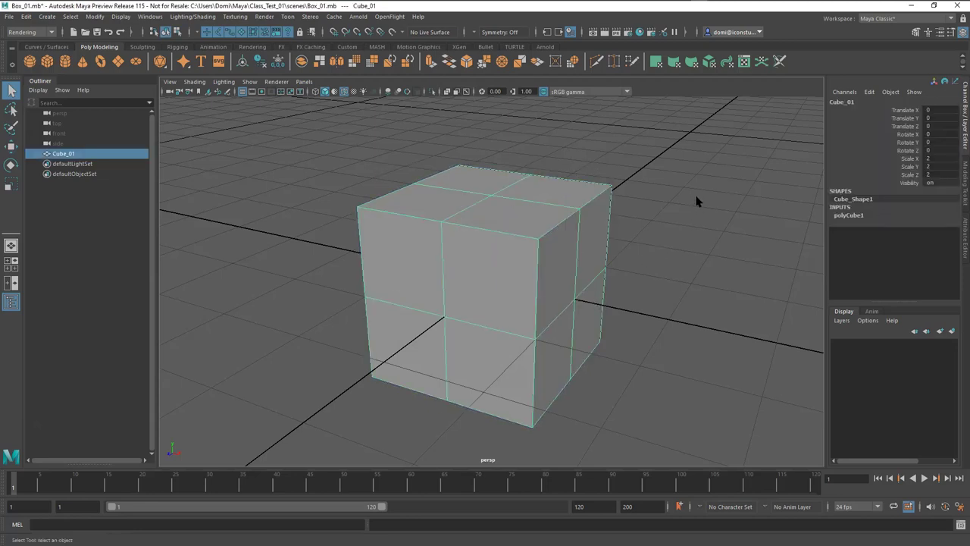
left_click(692, 177)
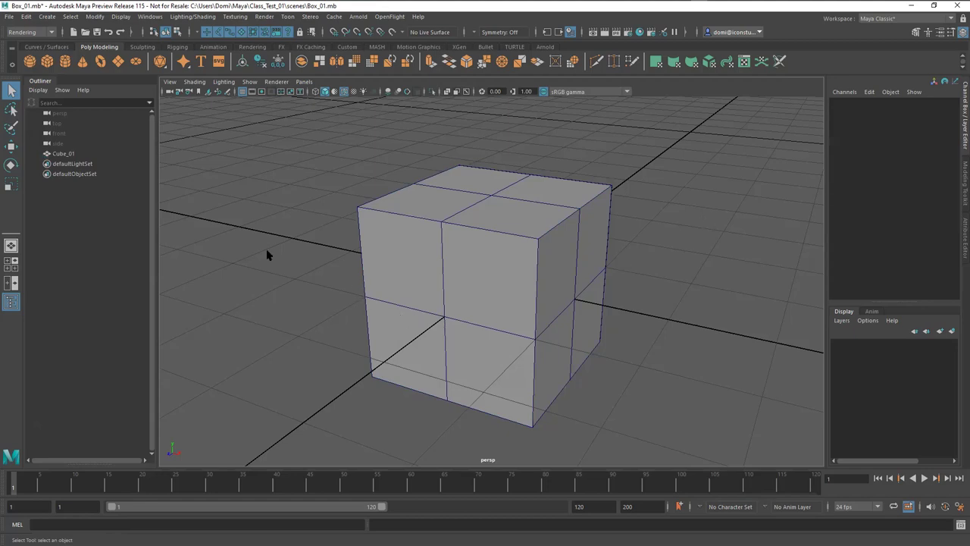
- Try selecting the cube in hierarchy and combinations mode, and return to object selection mode
left_click(154, 32)
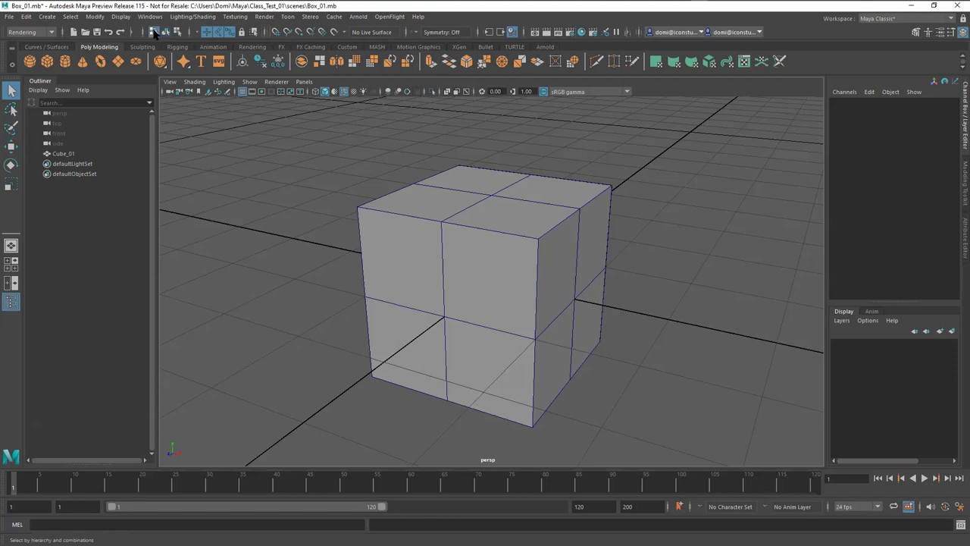
left_click_drag(292, 162, 410, 264)
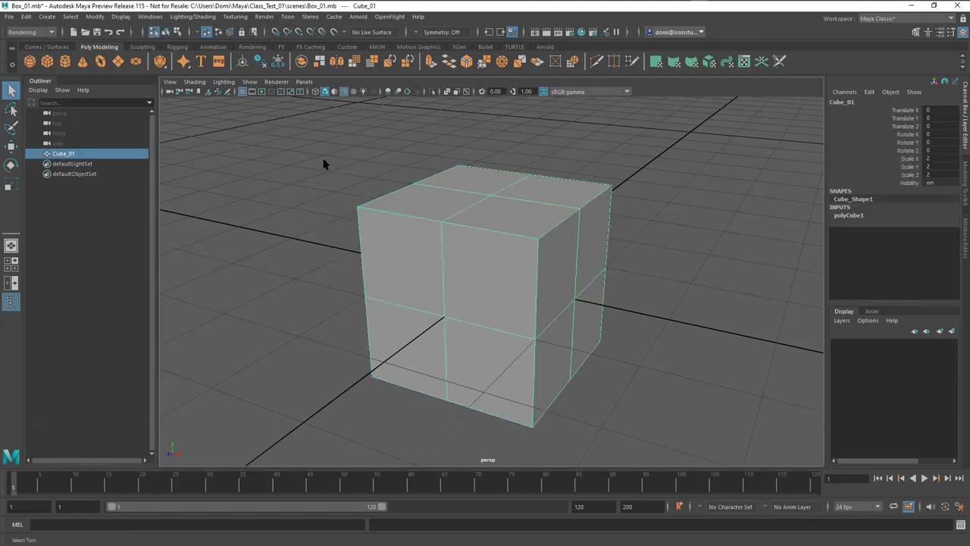
left_click(292, 161)
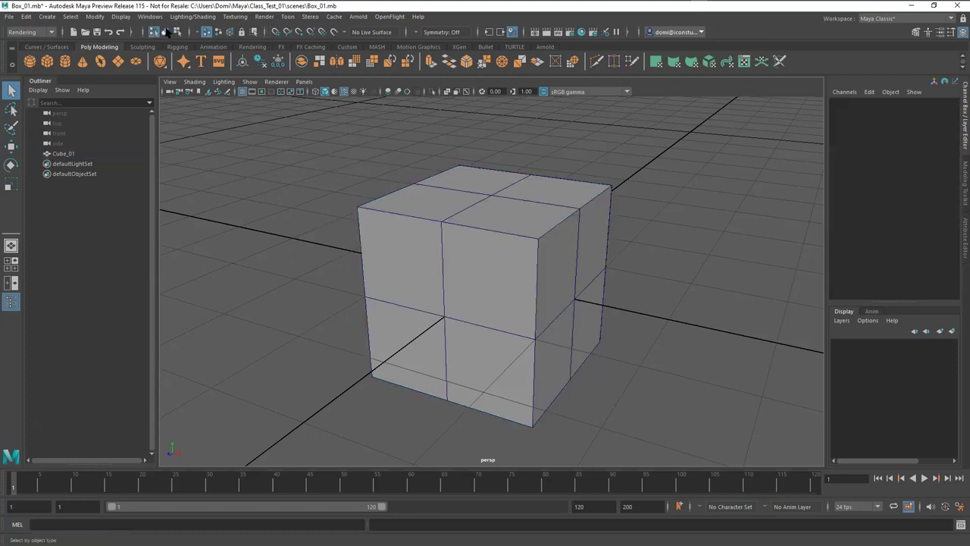
left_click(166, 32)
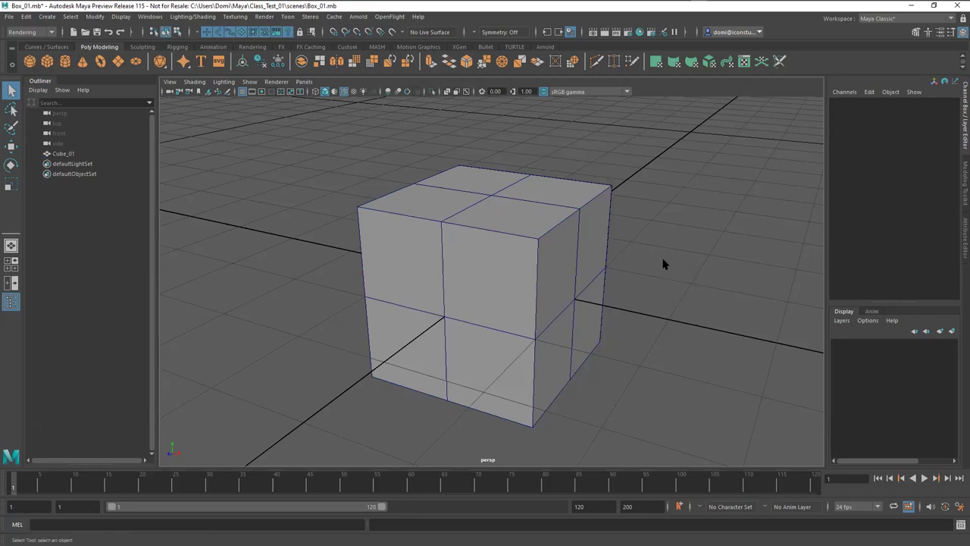
right_click_drag(645, 262, 651, 244, "alt")
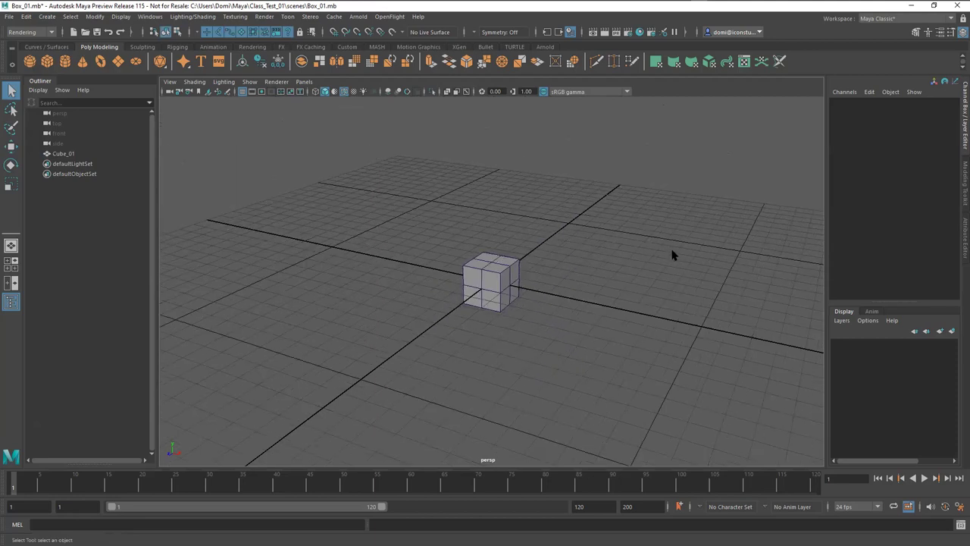
- Create a polygon sphere and, in the front view with grid snapping on, move it to Translate X -3 beside the cube
middle_click_drag(660, 268, 658, 241, "alt")
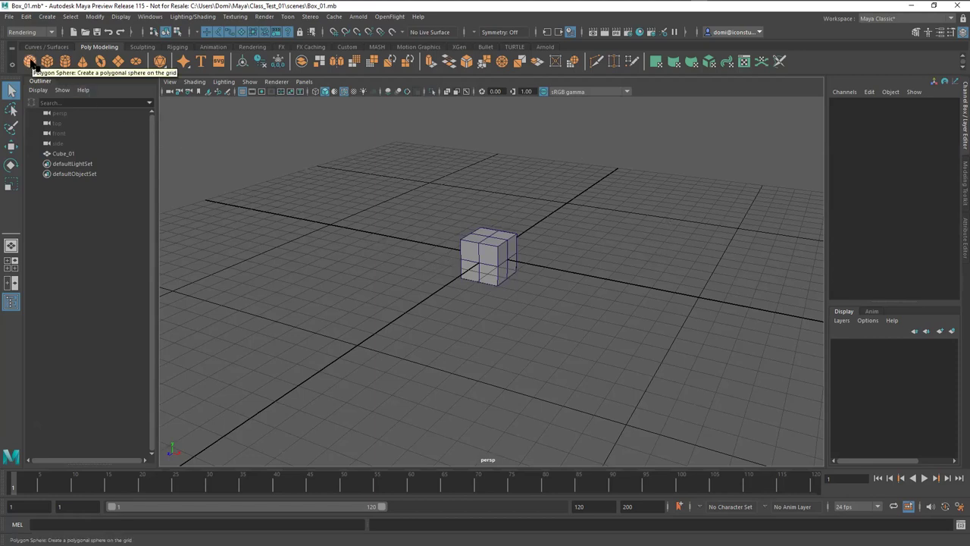
left_click(31, 64)
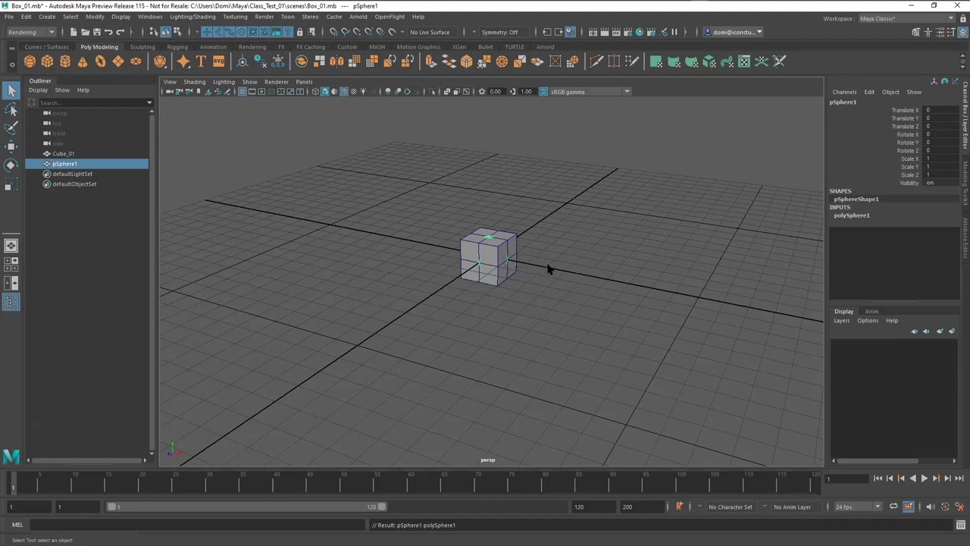
key("space")
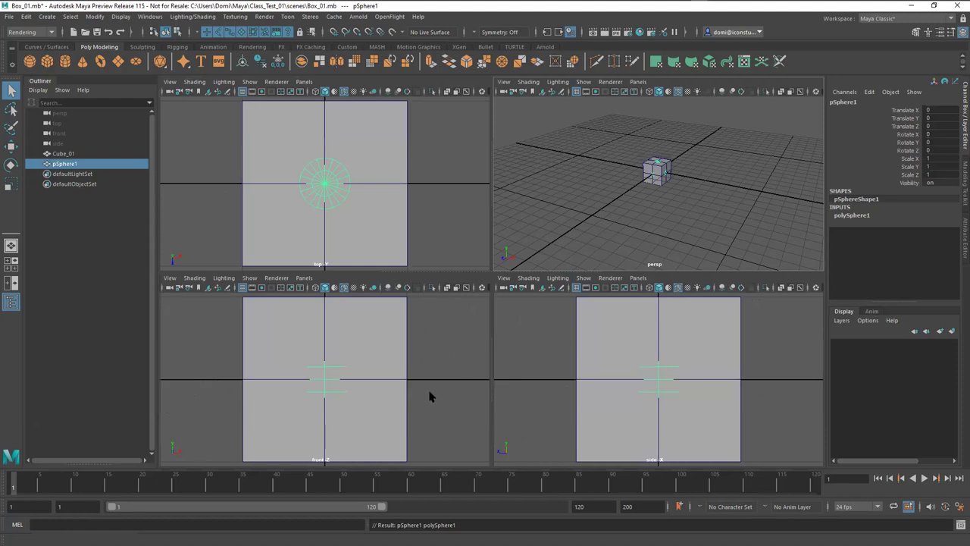
key("space")
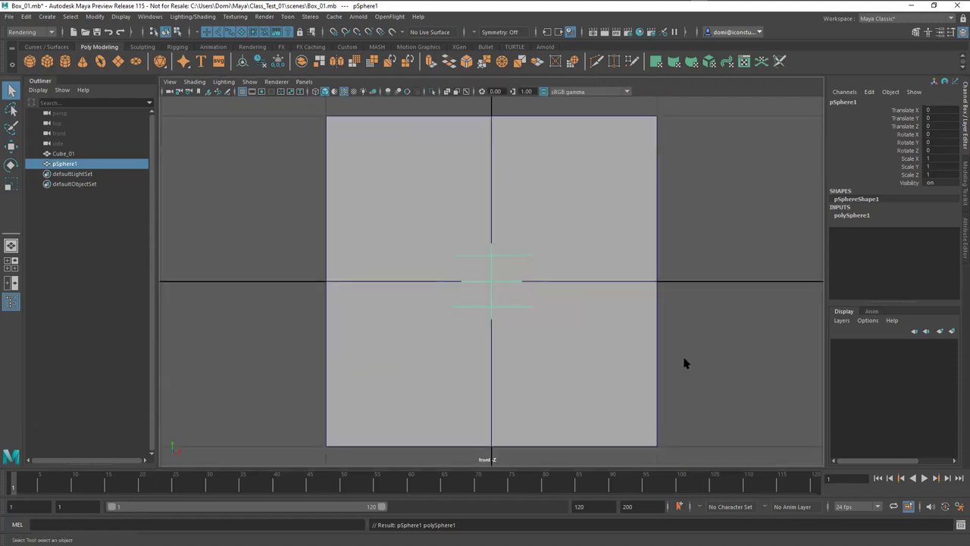
right_click_drag(715, 397, 708, 264, "alt")
left_click(334, 32)
left_click(11, 146)
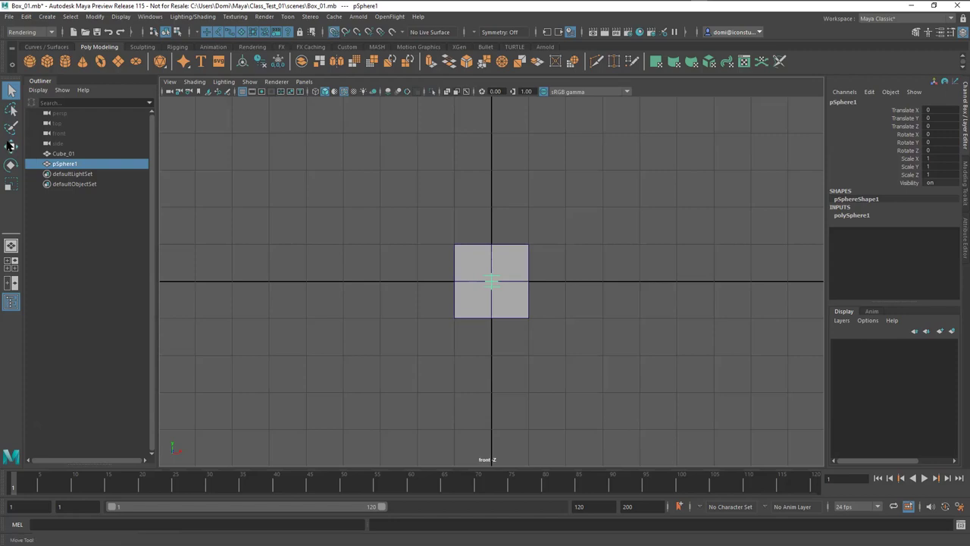
left_click(11, 148)
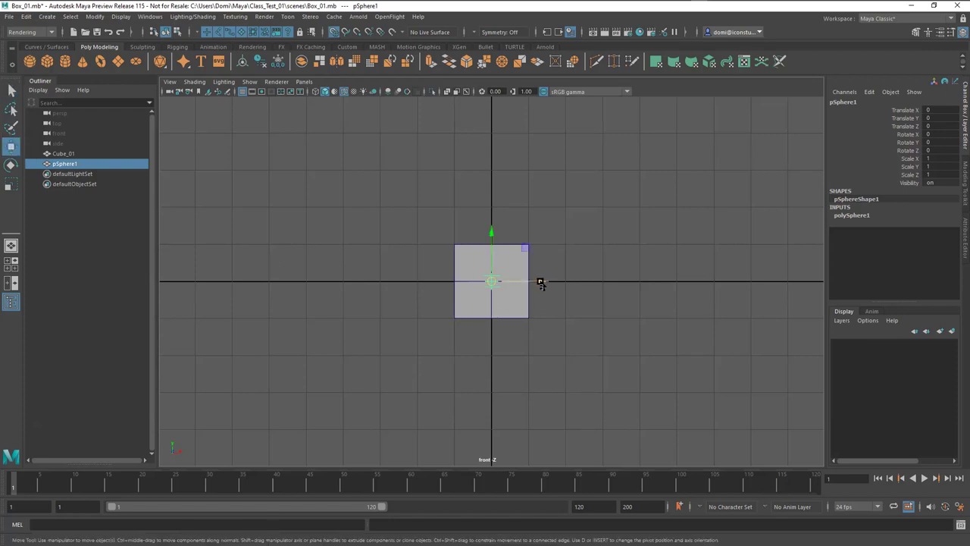
left_click_drag(541, 283, 381, 273)
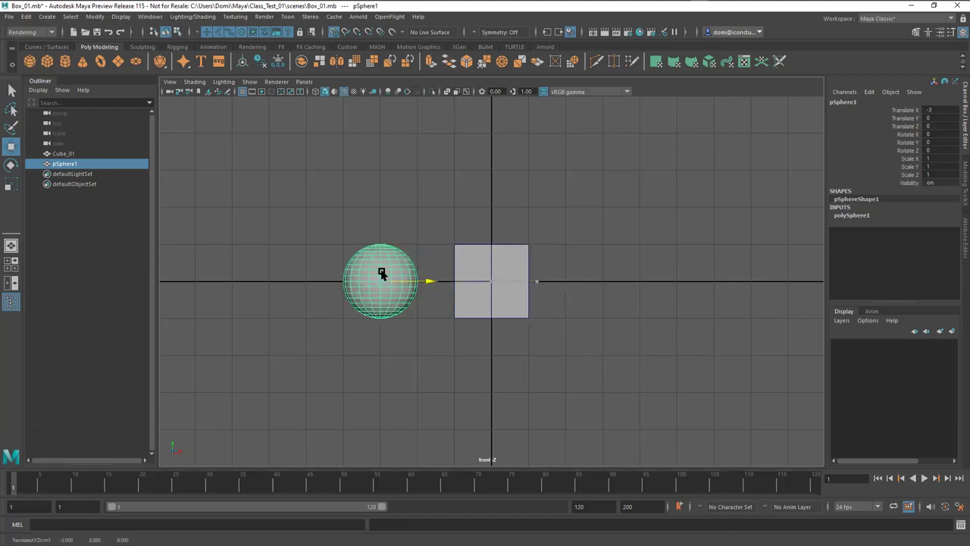
left_click(357, 161)
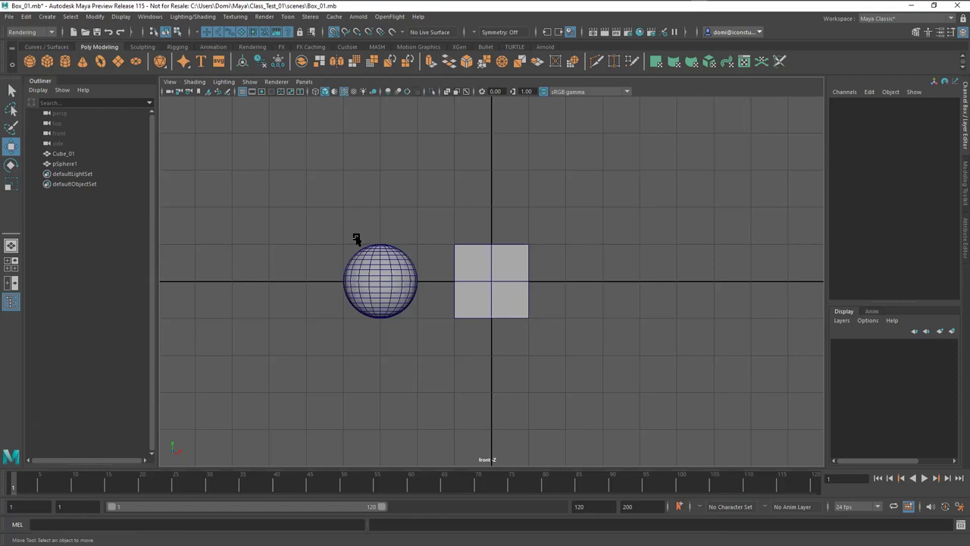
- Rename the new sphere as Sphere_01
left_click(73, 164)
double_click(76, 165)
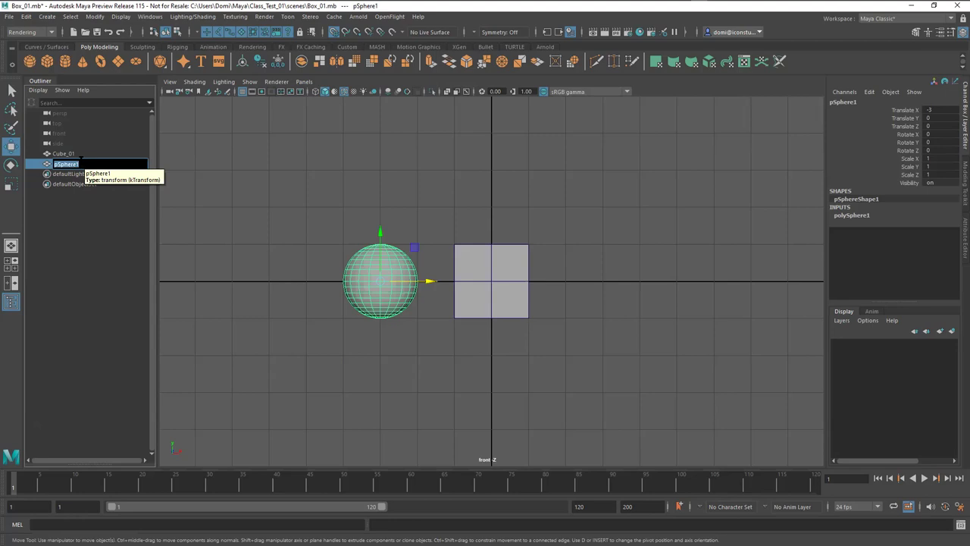
left_click(58, 165)
key("BackSpace")
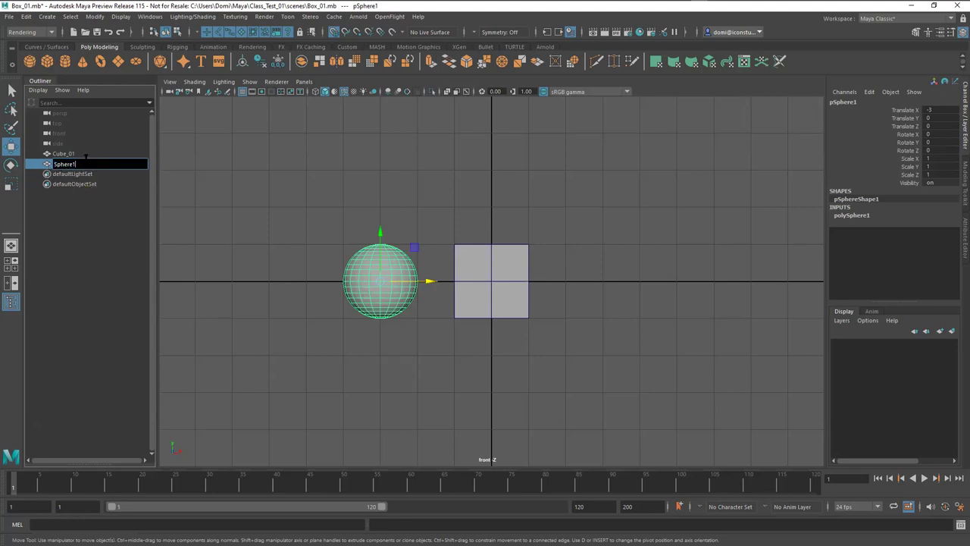
key("BackSpace")
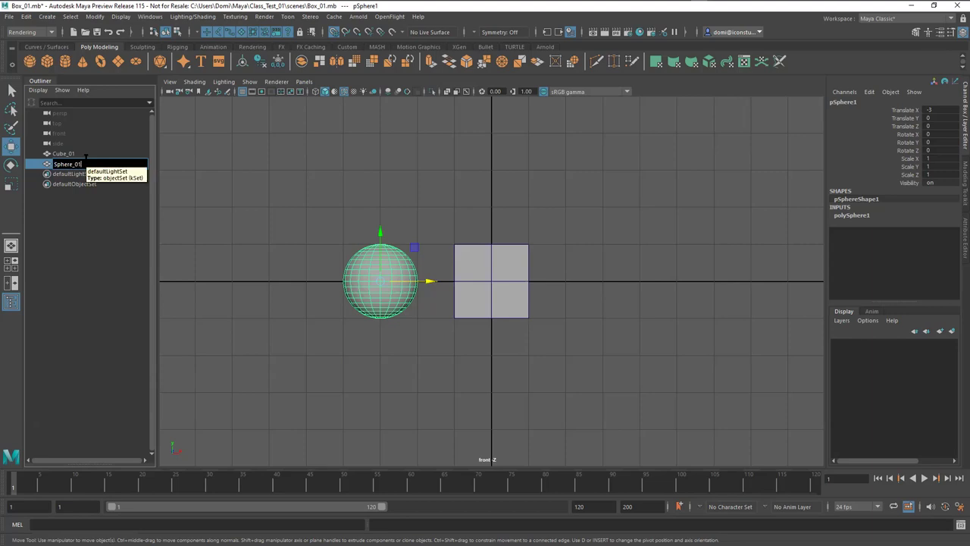
key("Return")
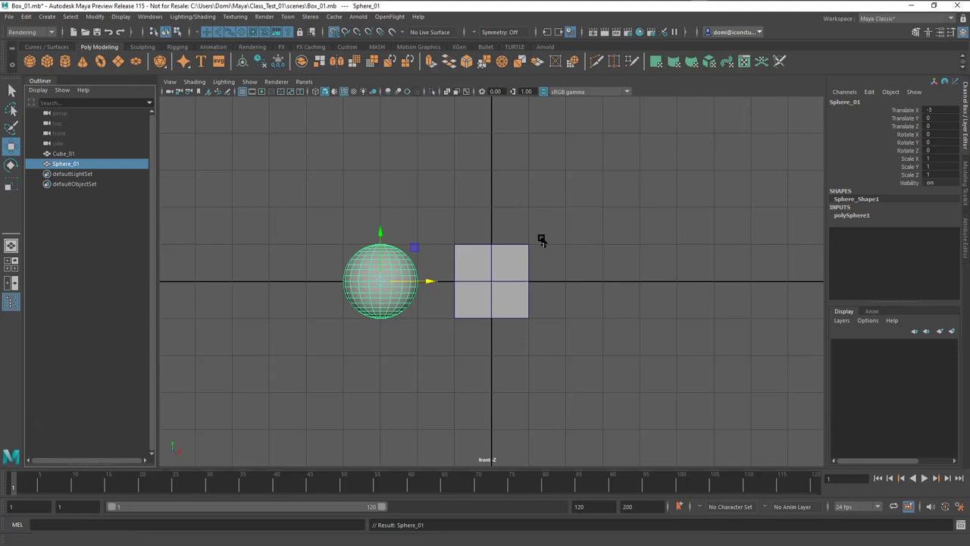
- Duplicate Sphere_01 and move the copy directly above the cube, to Translate X 0 and Translate Y 3
left_click(26, 16)
left_click(49, 163)
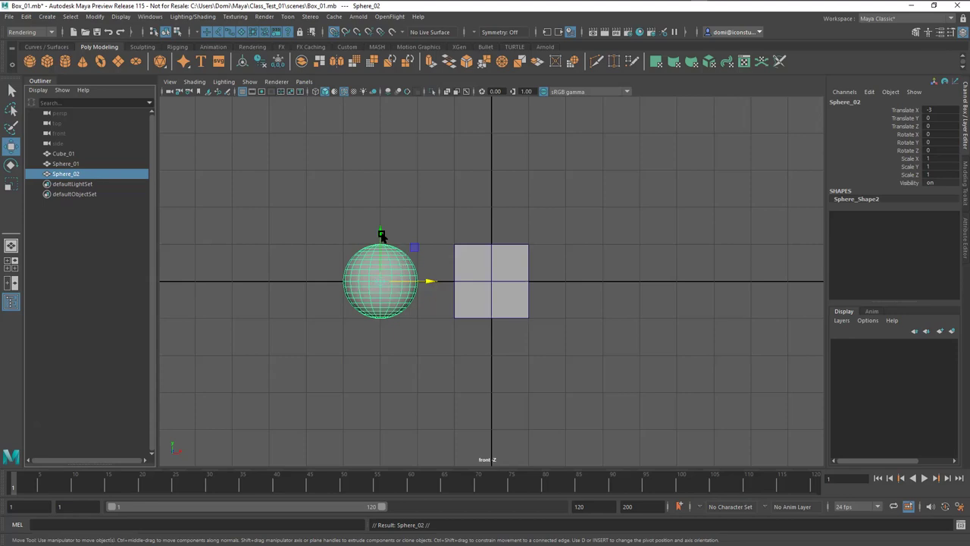
left_click_drag(382, 235, 483, 166)
left_click(643, 181)
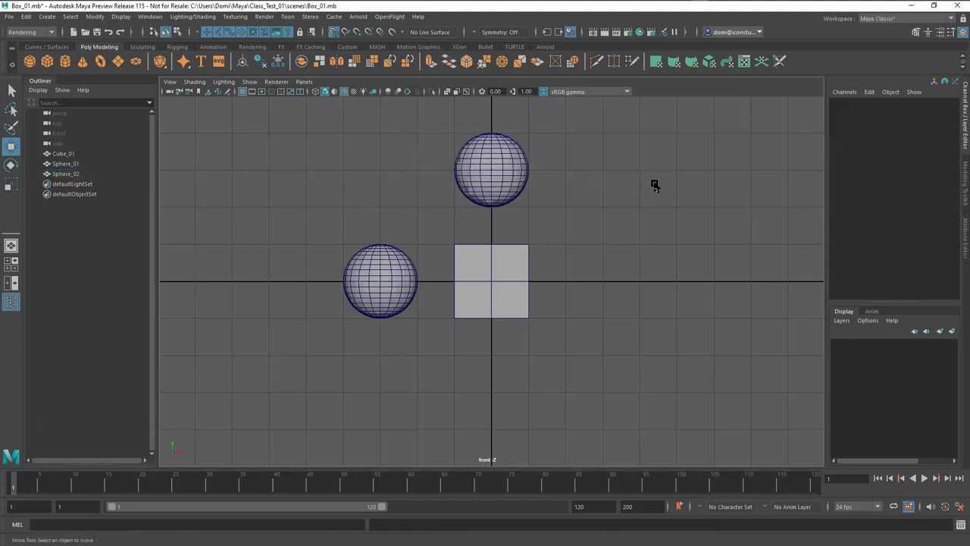
- Duplicate the sphere above the cube and move the copy to the cube's right side, at Translate X 3 and Translate Y 0
left_click_drag(419, 135, 556, 210)
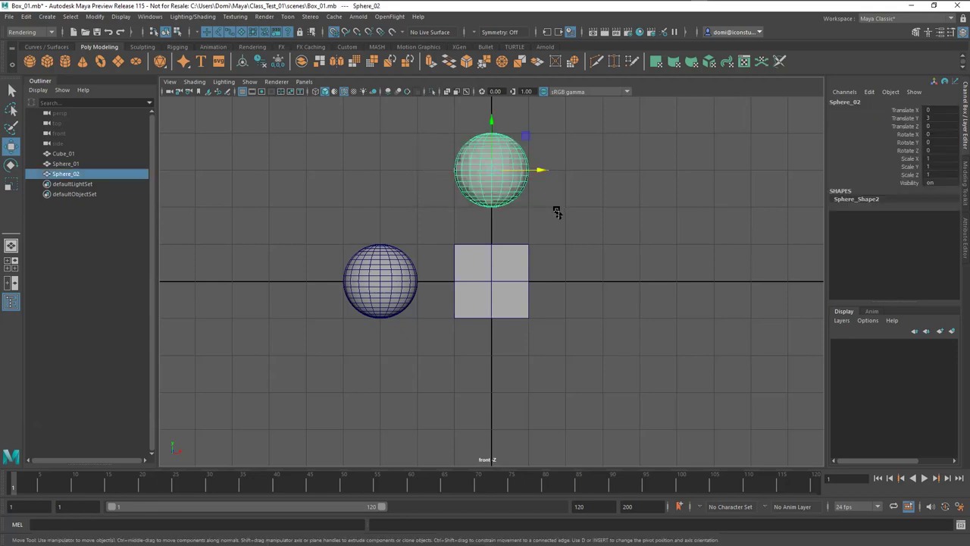
left_click(27, 17)
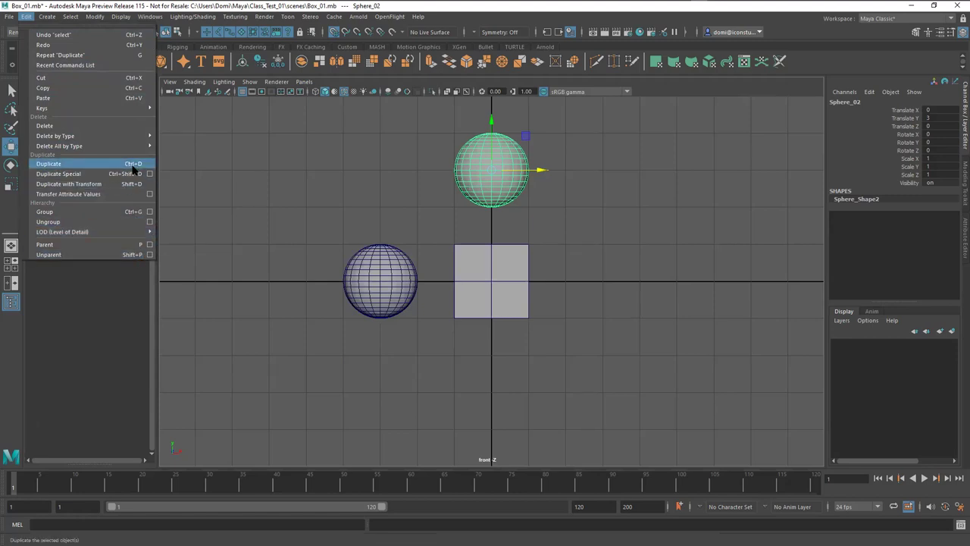
left_click(667, 203)
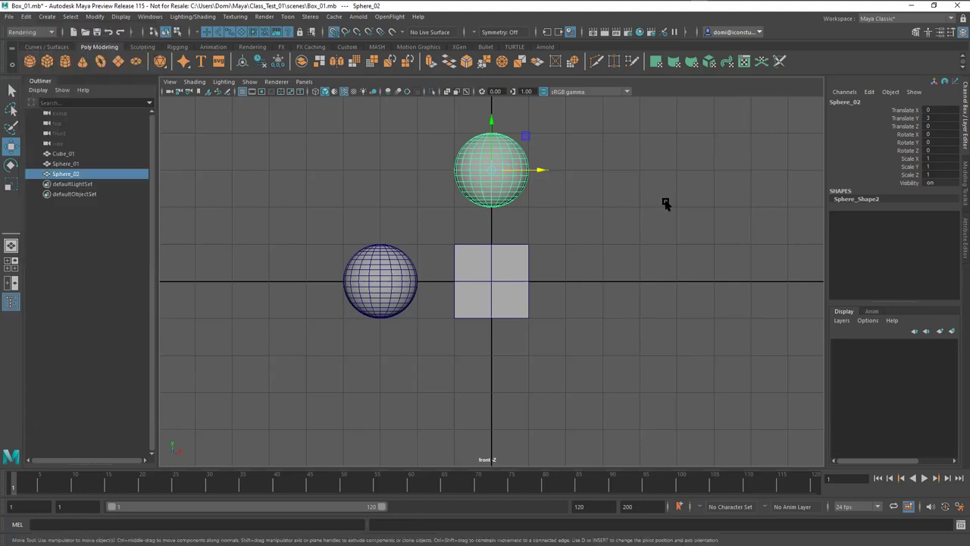
left_click(667, 202)
left_click_drag(419, 150, 537, 206)
key("ctrl+d")
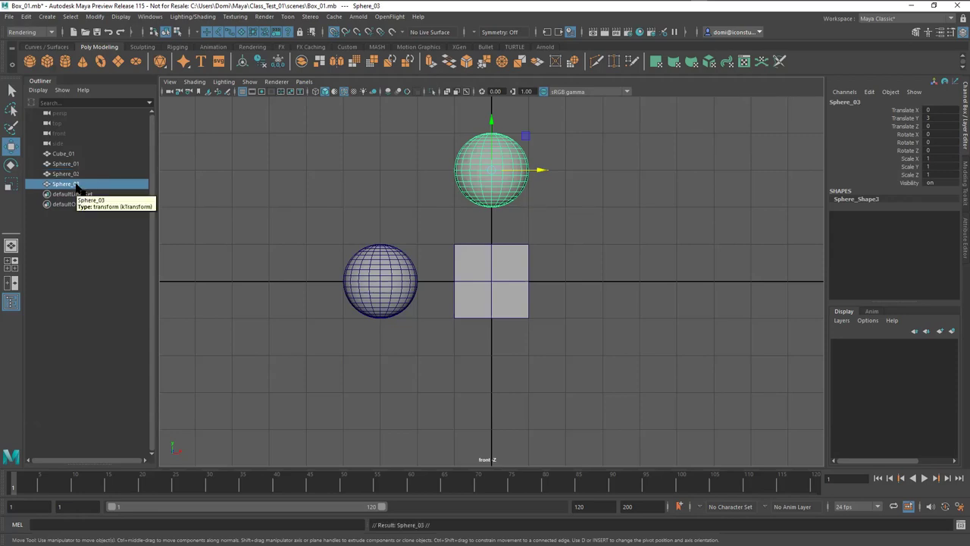
left_click_drag(541, 170, 613, 289)
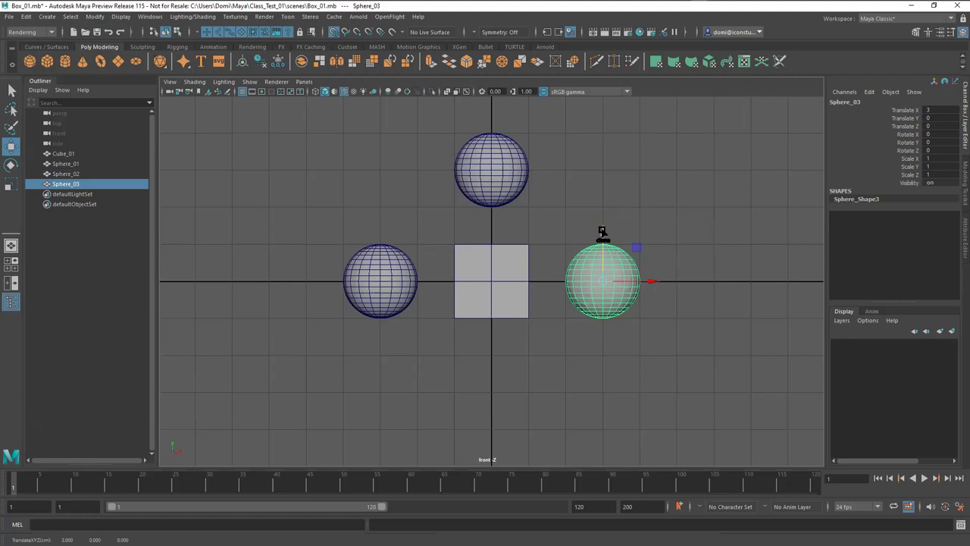
- Duplicate the sphere on the cube's right side and move the copy directly below the cube, to Translate X 0 and Translate Y -3
key("ctrl+d")
middle_click_drag(606, 288, 604, 379)
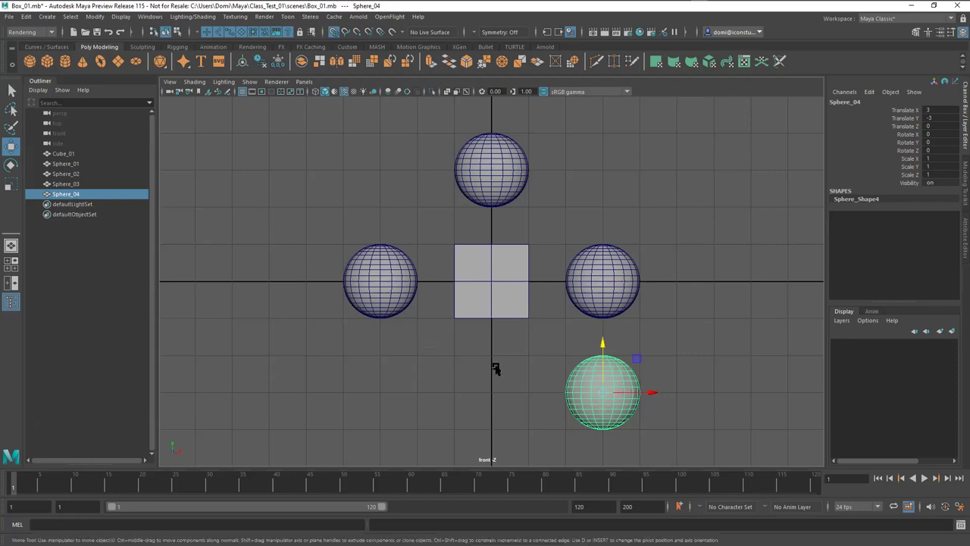
left_click_drag(650, 392, 493, 394)
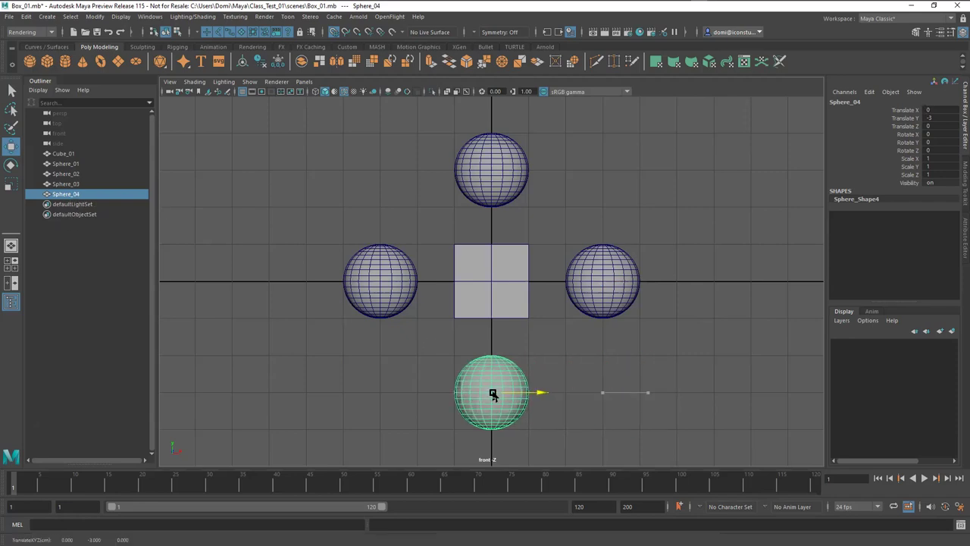
left_click(643, 370)
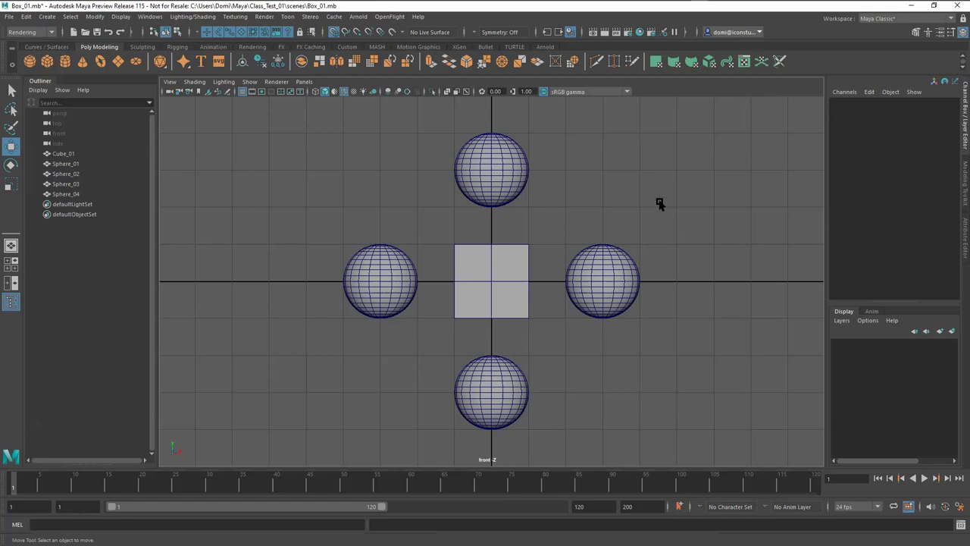
- Show the four-view layout with all objects framed in every view and create an empty display layer
key("space")
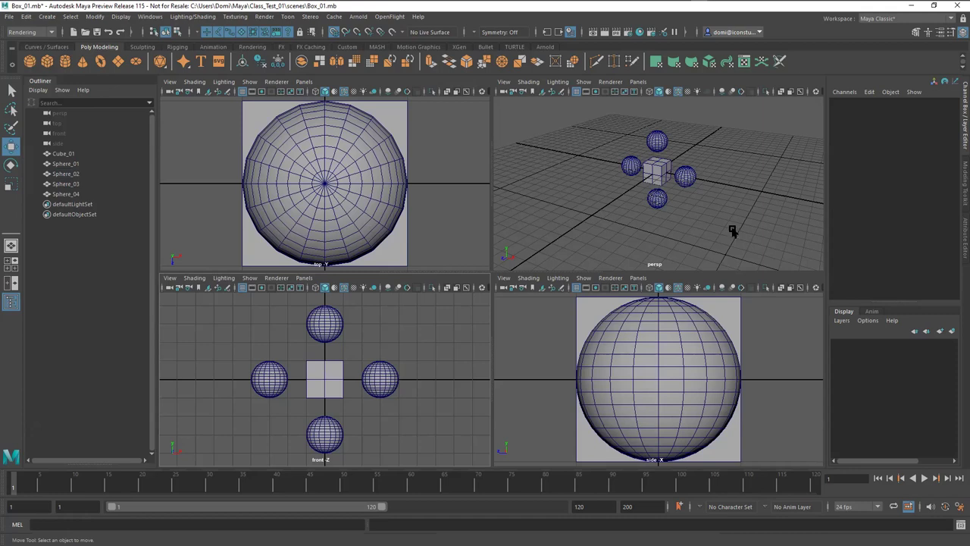
key("shift+a")
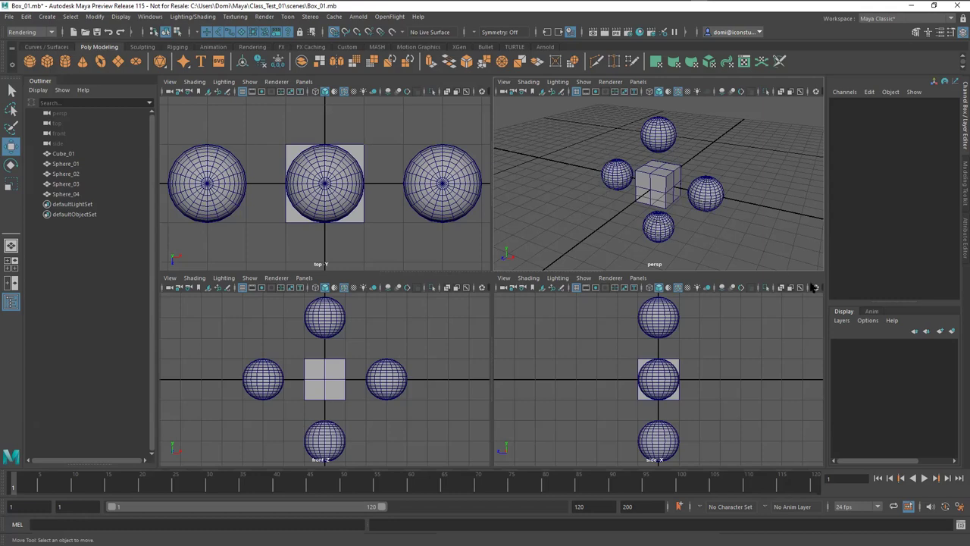
left_click(941, 333)
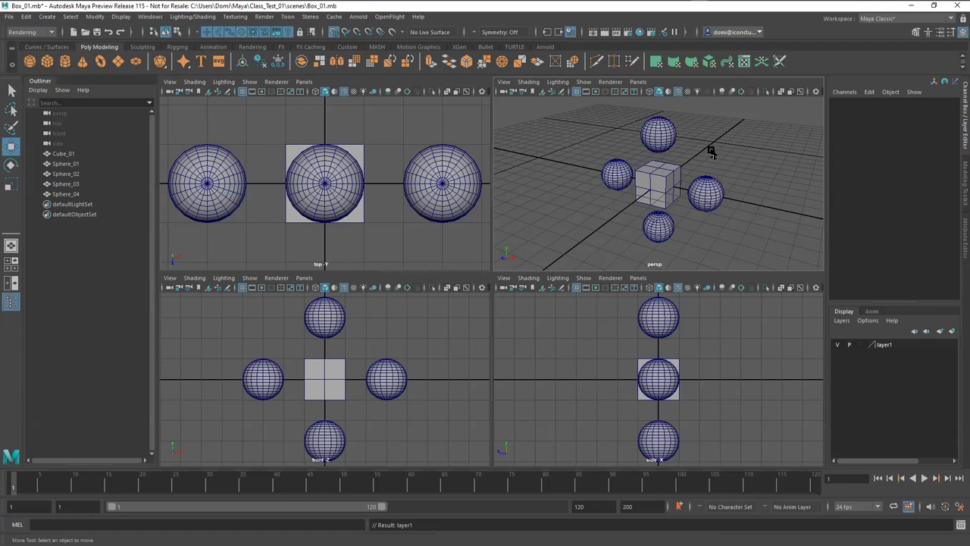
- Select the cube and add it to layer1, leaving nothing selected in the scene
left_click_drag(676, 176, 671, 179)
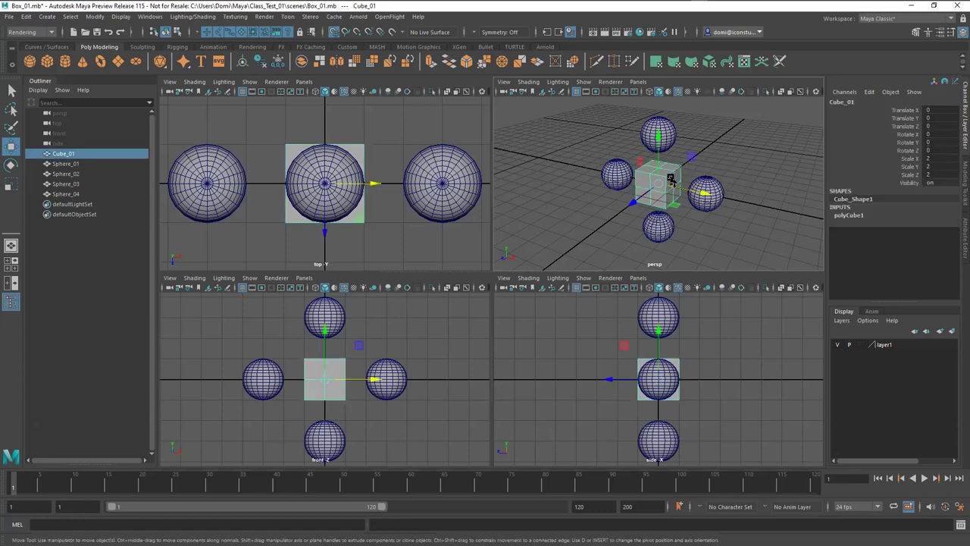
left_click(11, 90)
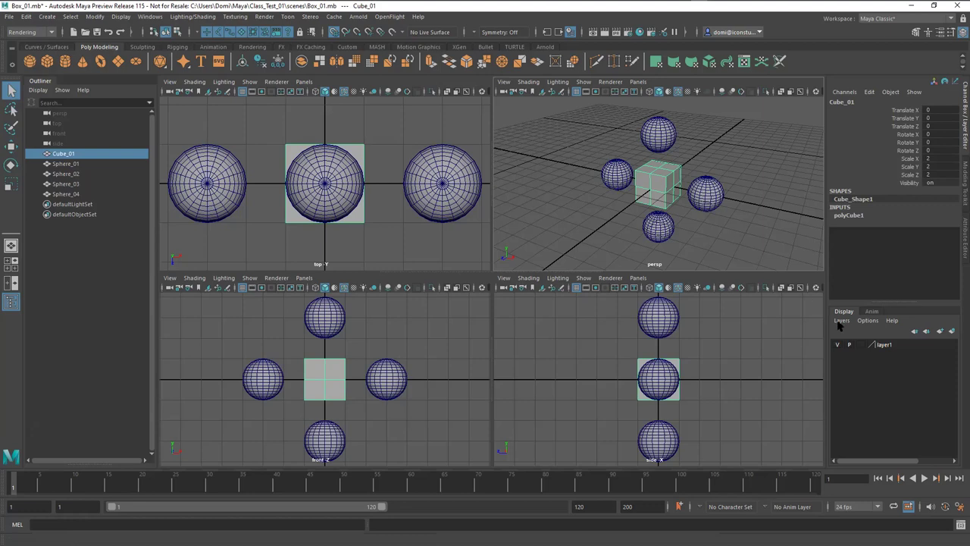
left_click(887, 348)
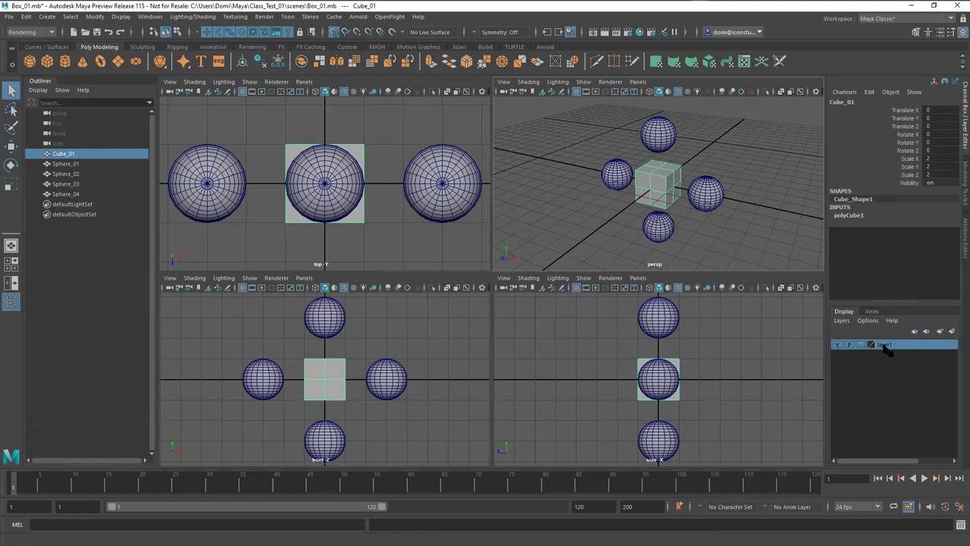
right_click(886, 347)
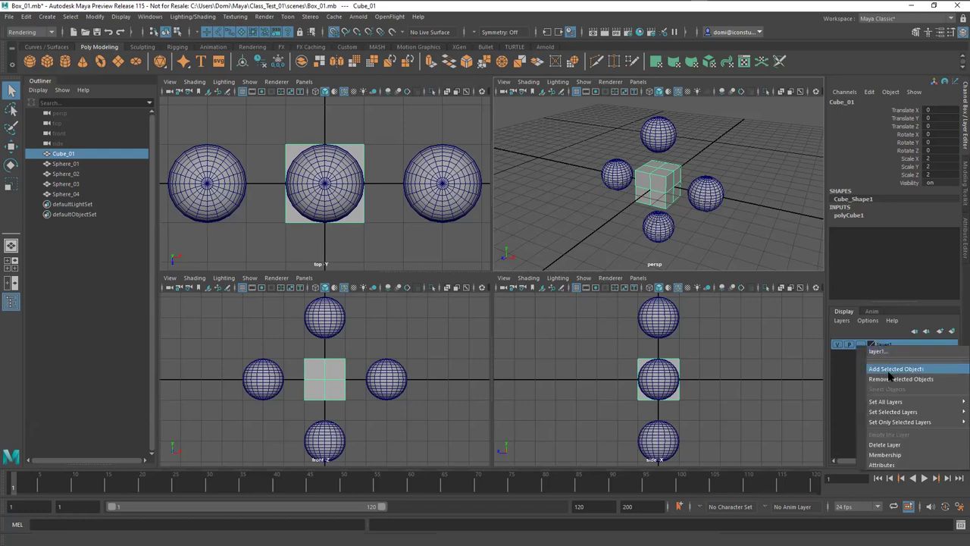
left_click(884, 369)
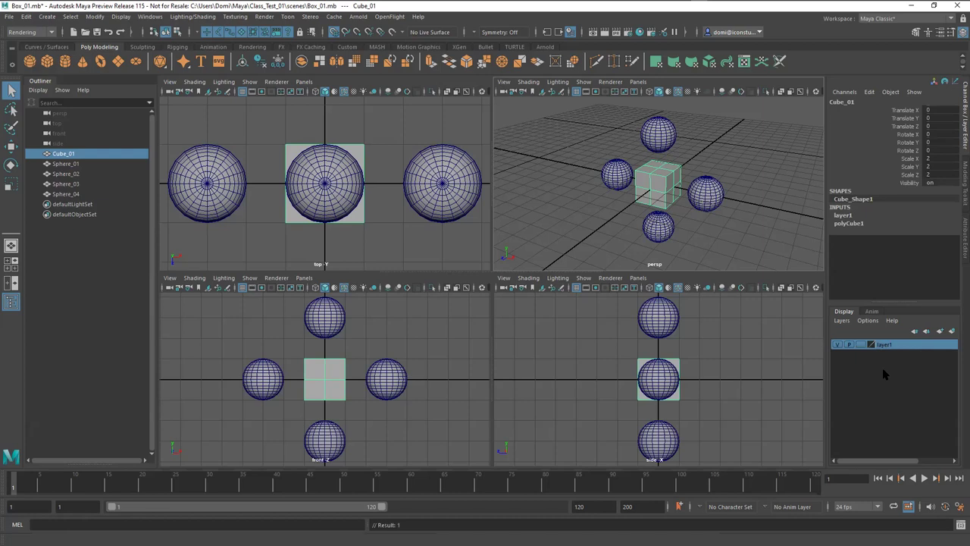
left_click(792, 253)
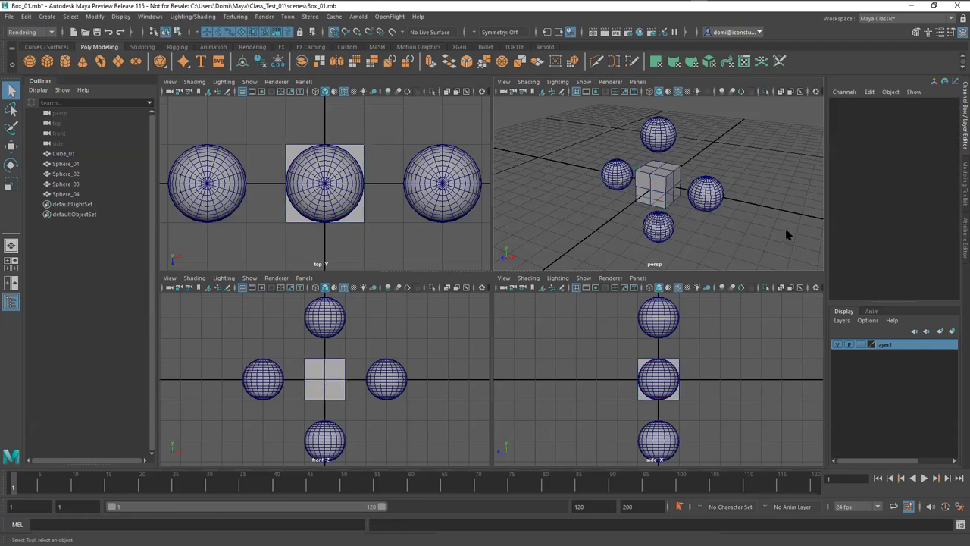
- Toggle the visibility of layer1 off and on twice, leaving the layer visible
left_click(839, 345)
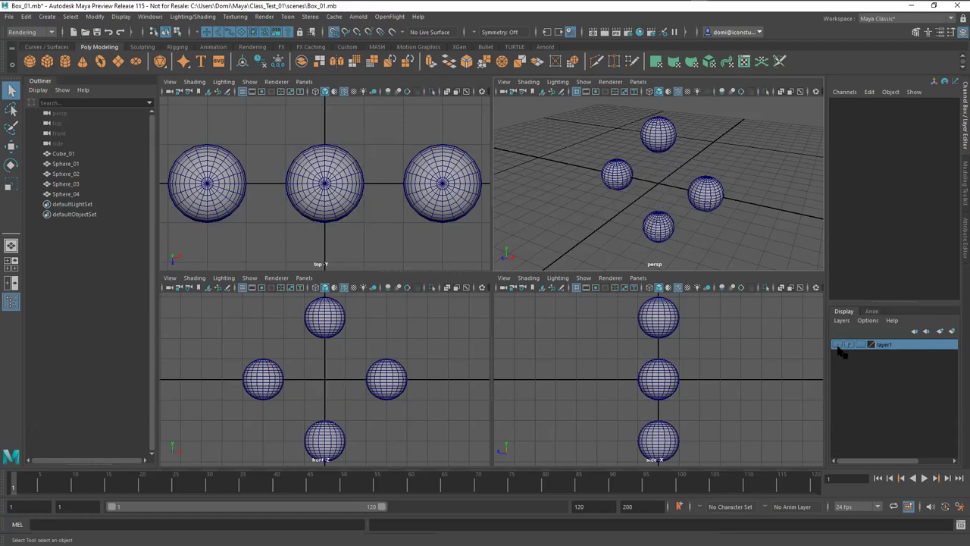
left_click(838, 345)
left_click(837, 345)
left_click(838, 345)
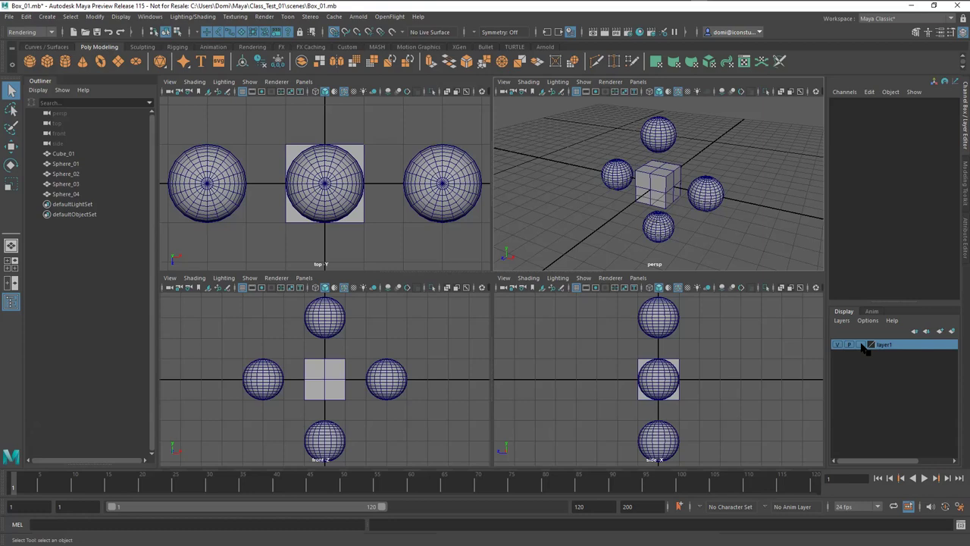
- Set layer1's display type to Template and select the sphere on the cube's right side
left_click(862, 345)
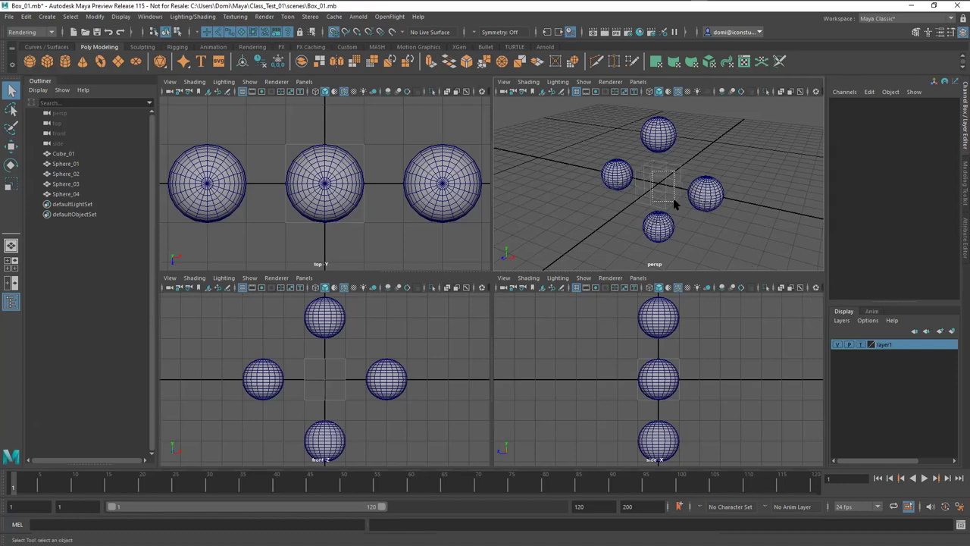
left_click(704, 192)
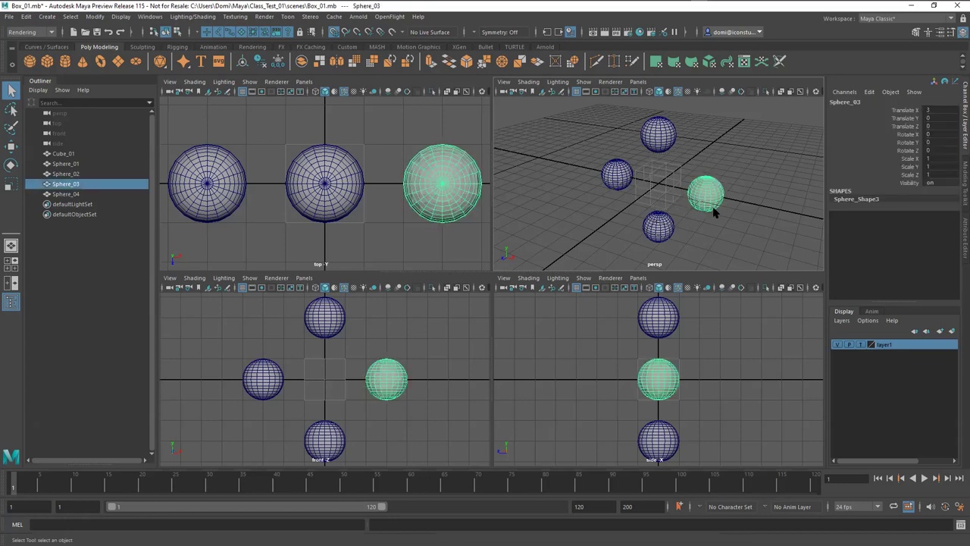
- Clear the selection and switch layer1's display type from Template to Reference
left_click(716, 146)
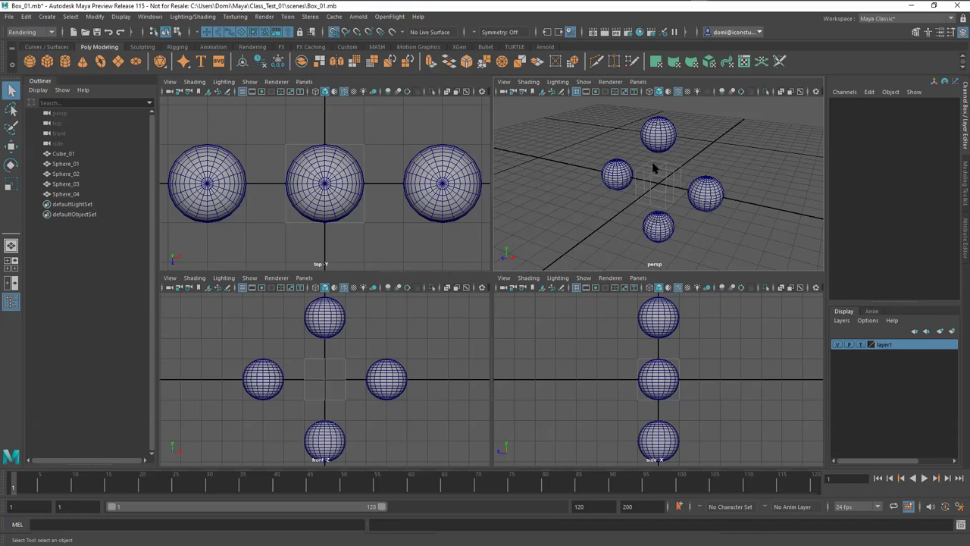
left_click(861, 345)
left_click(861, 344)
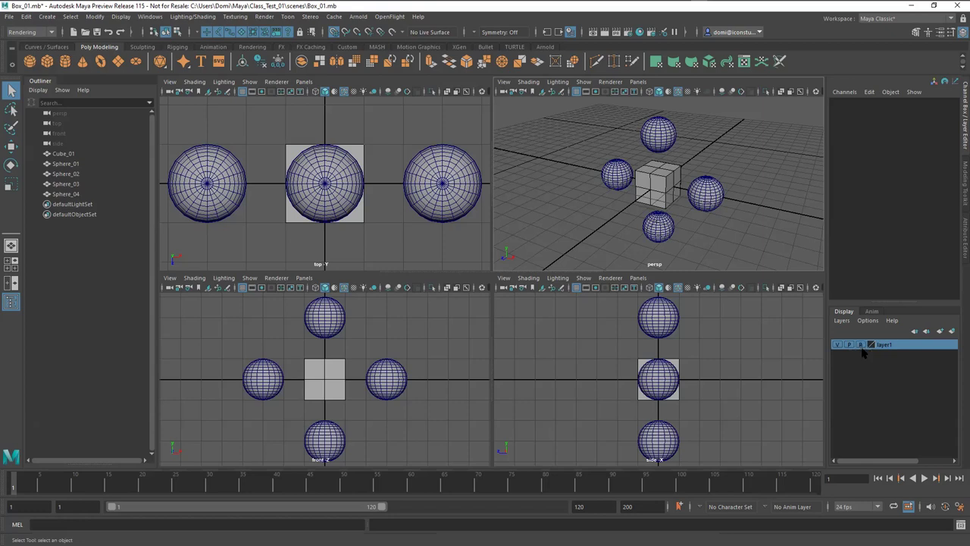
- Test-select across the cube and the sphere on its right with a marquee in the perspective view twice, clearing the selection each time
left_click_drag(657, 161, 724, 212)
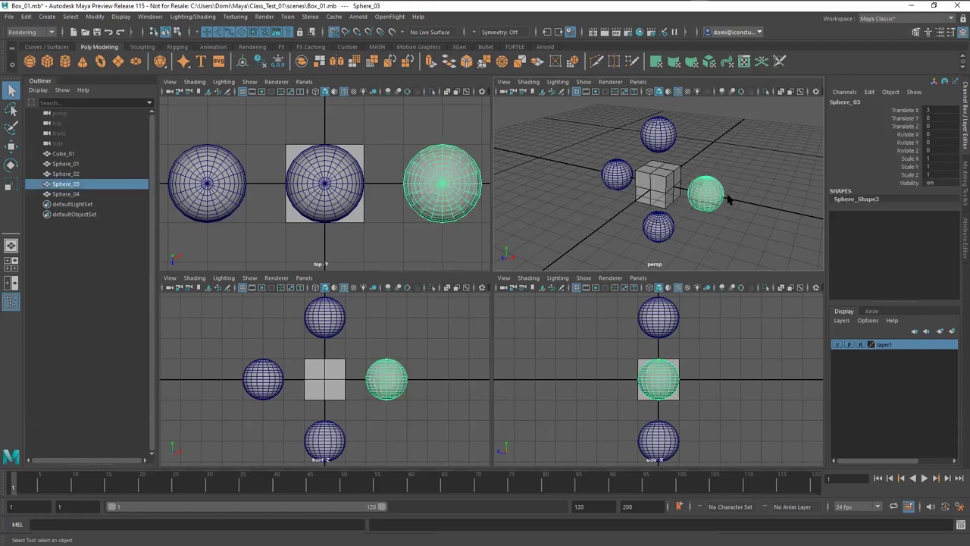
left_click(706, 156)
left_click_drag(651, 158, 730, 208)
left_click(740, 168)
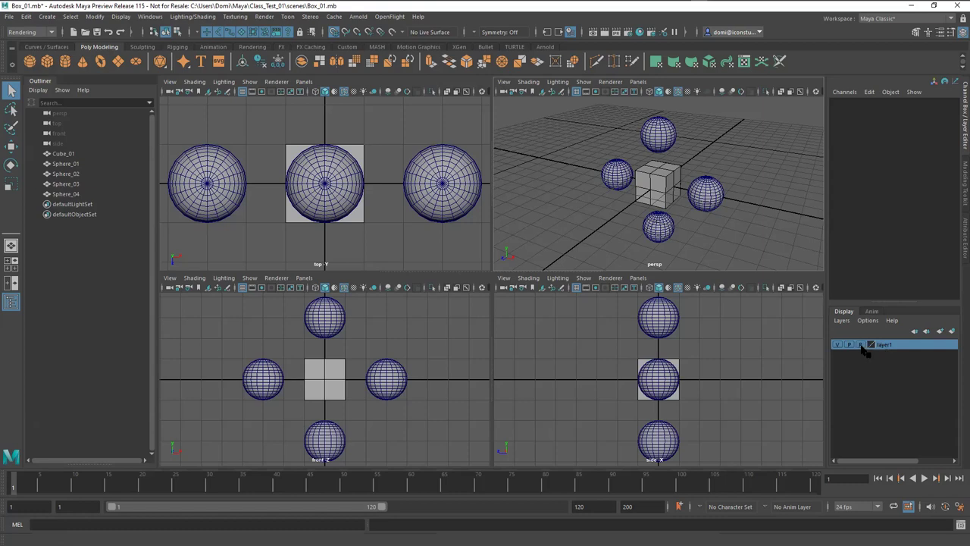
- Create a new display layer from the sphere on the cube's left side and deselect the sphere
left_click(612, 187)
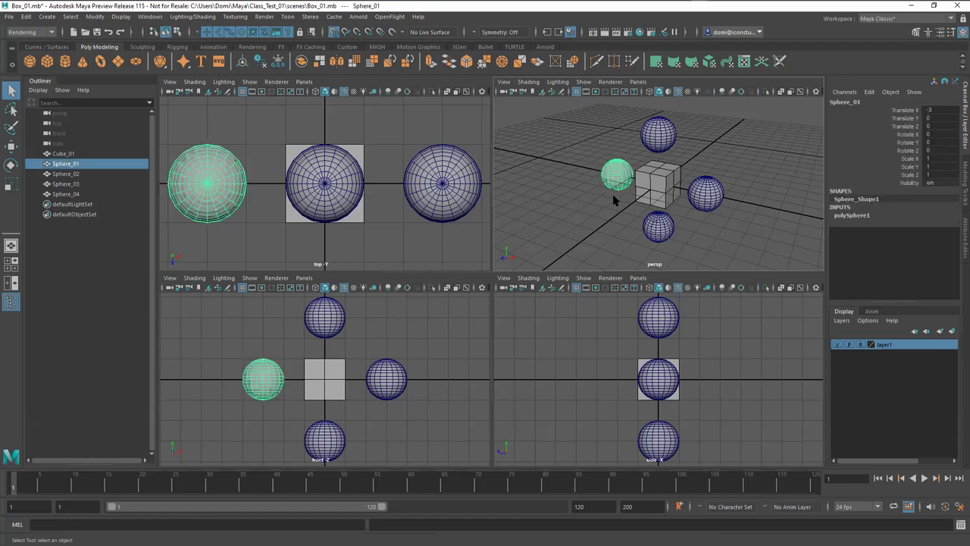
left_click(952, 332)
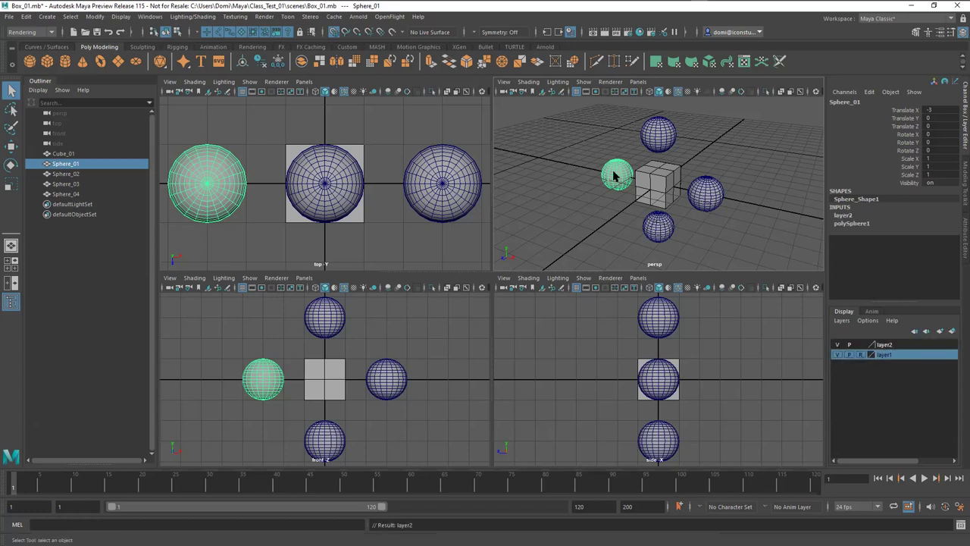
left_click(749, 158)
- Toggle the visibility of layer1 and layer2 off and on, leaving both layers visible
left_click(837, 354)
left_click(838, 355)
left_click(838, 345)
left_click(838, 345)
left_click(838, 345)
left_click(837, 345)
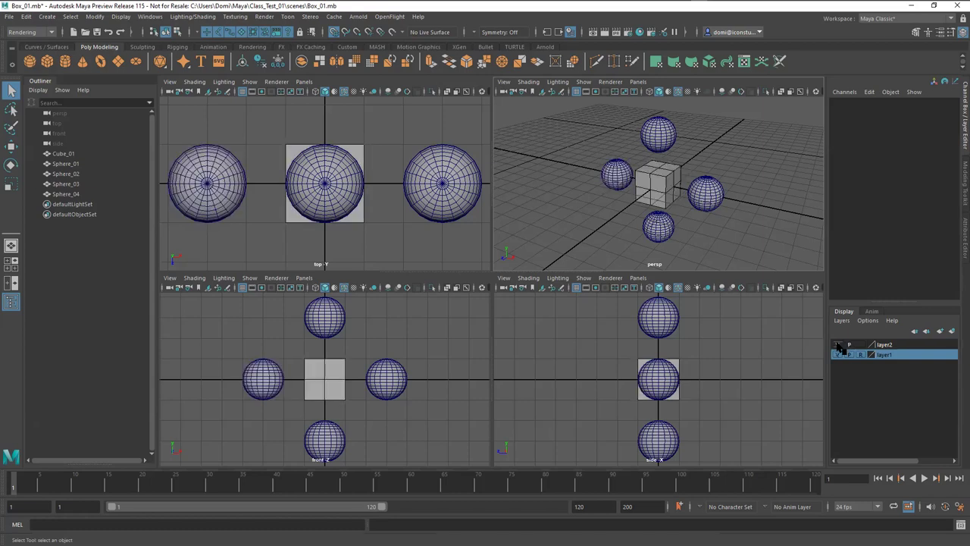
- Assign the upper, right and lower spheres, in that order, each to its own new display layer, leaving nothing selected
left_click(679, 152)
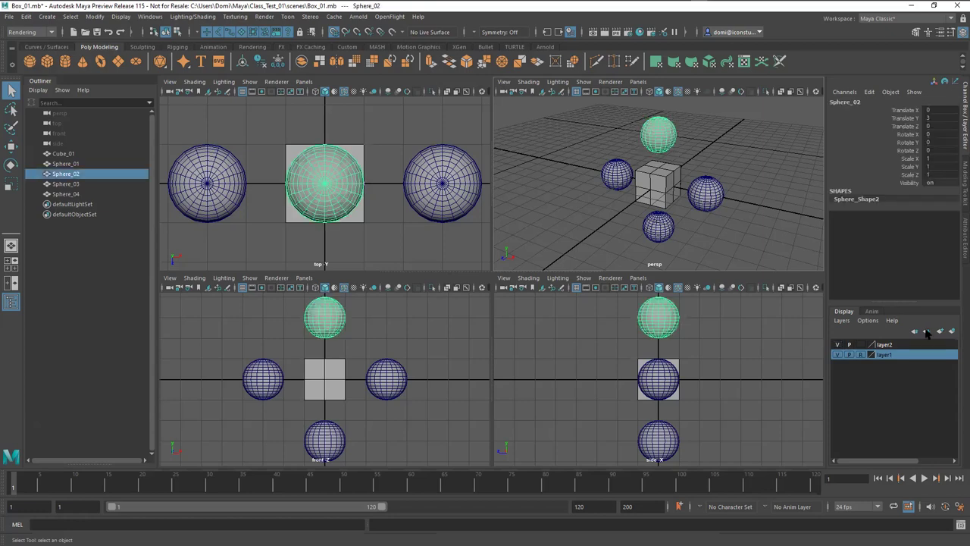
left_click(953, 332)
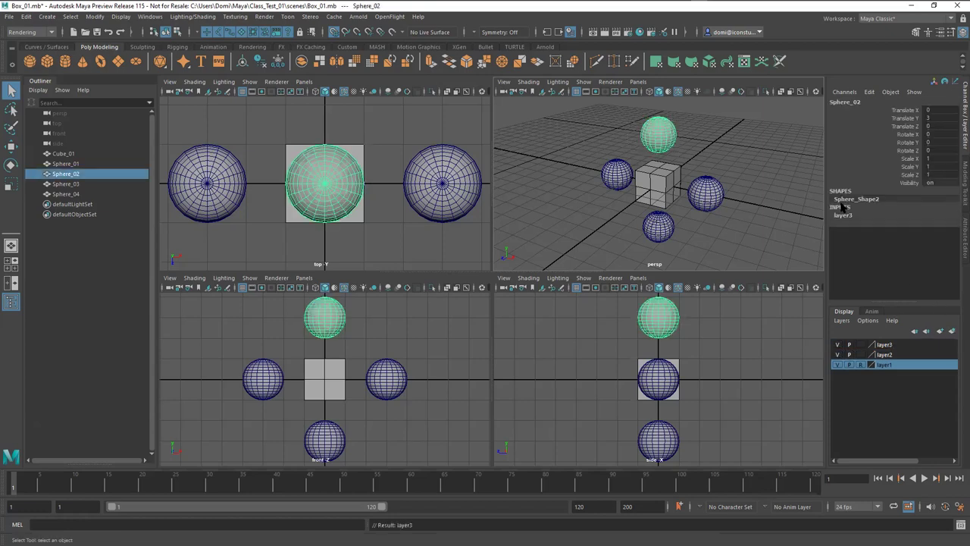
left_click(766, 153)
left_click_drag(704, 185, 731, 216)
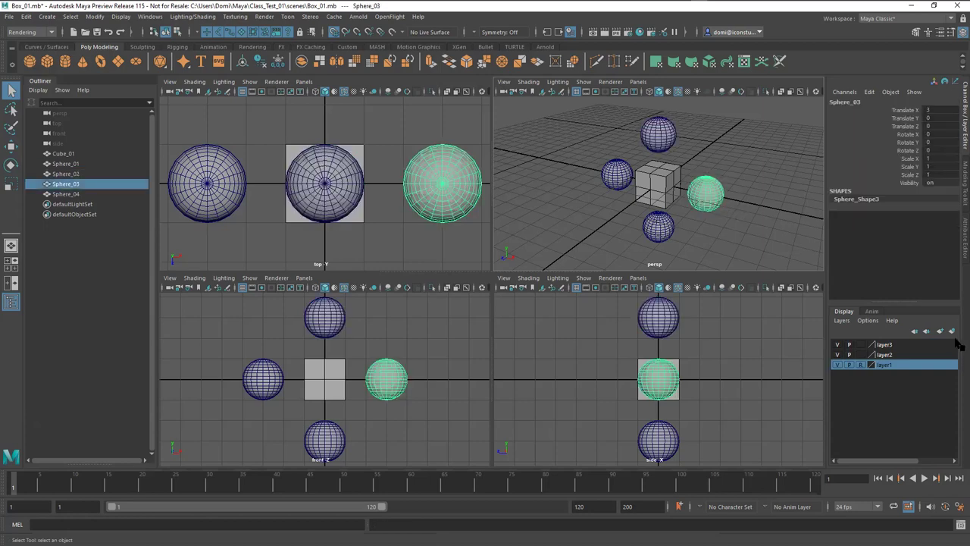
left_click(952, 332)
left_click(762, 169)
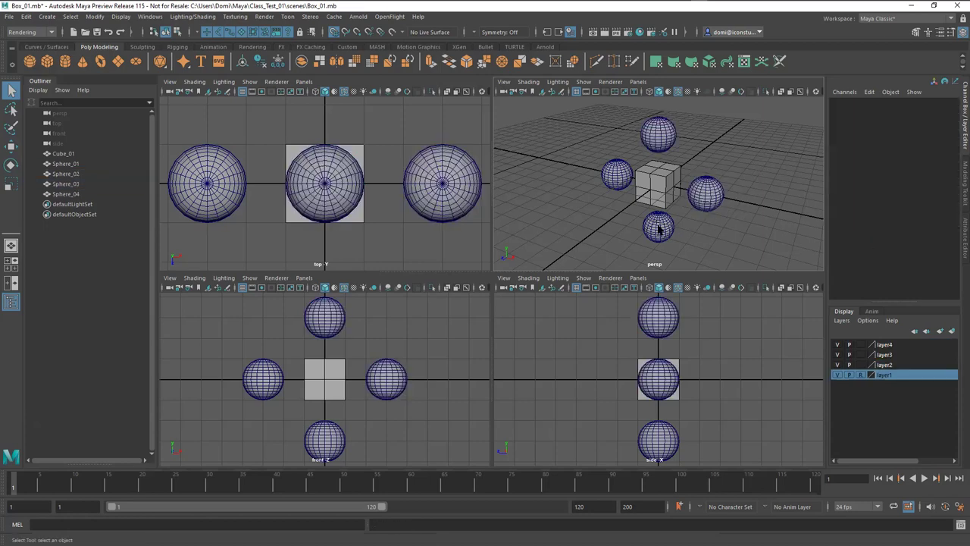
left_click_drag(651, 227, 678, 253)
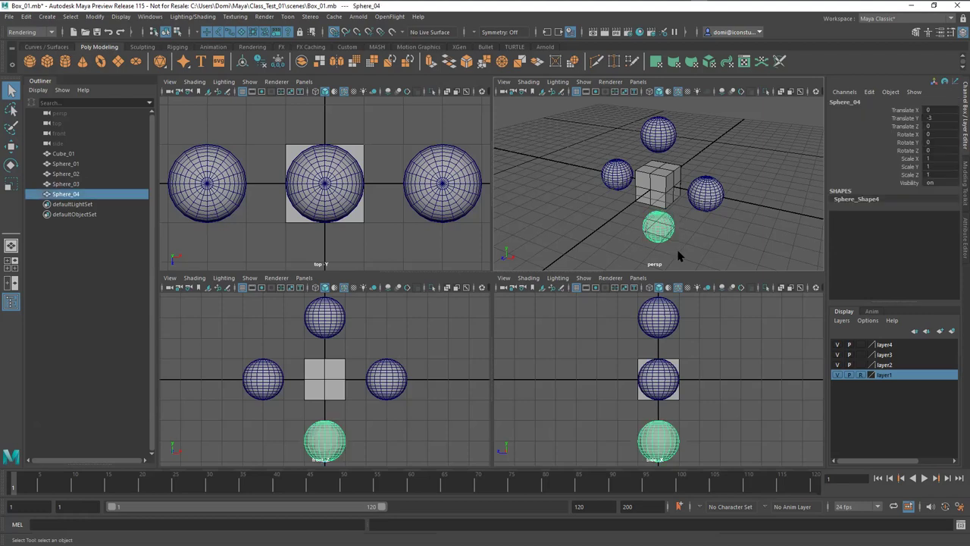
left_click(953, 334)
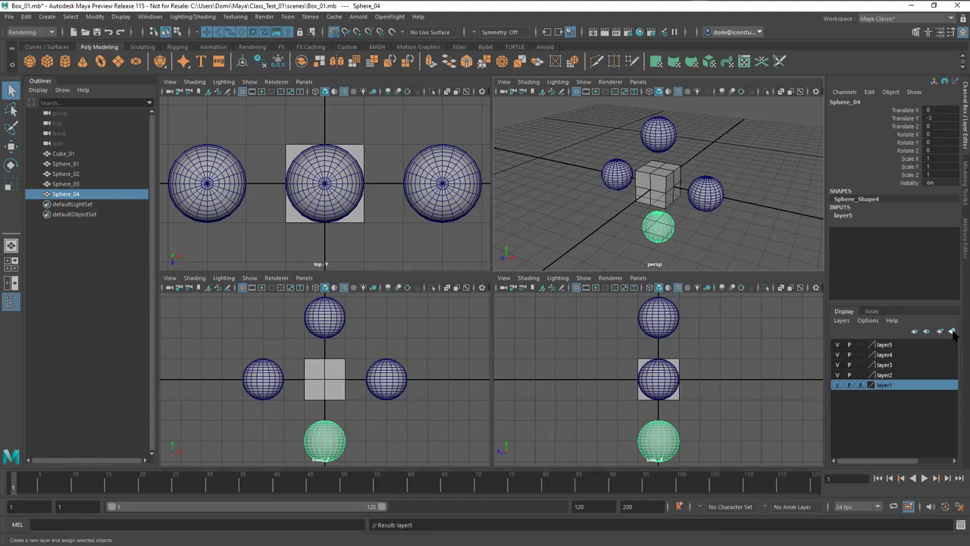
left_click(751, 242)
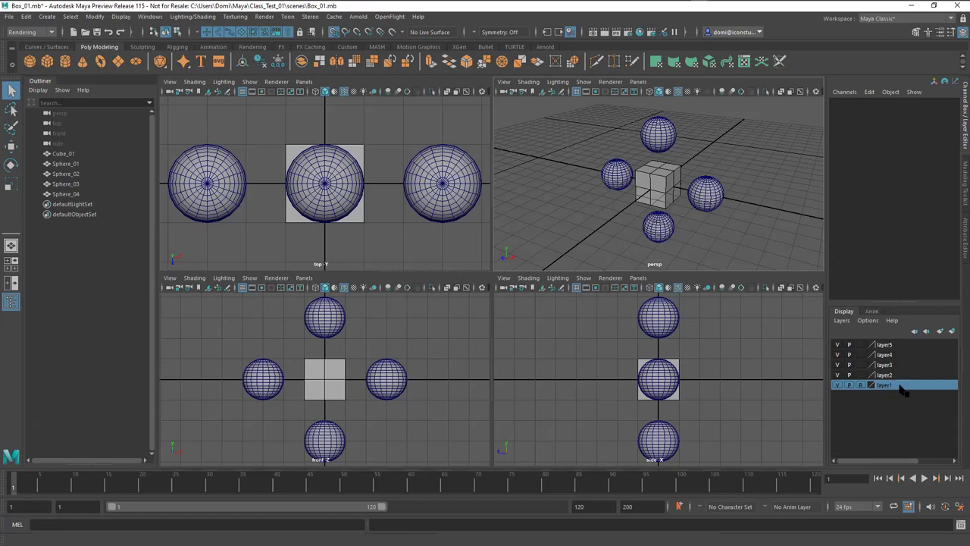
- Move layer1 up to the first place in the display layer list
left_click(914, 332)
left_click(914, 333)
left_click(915, 332)
left_click(915, 332)
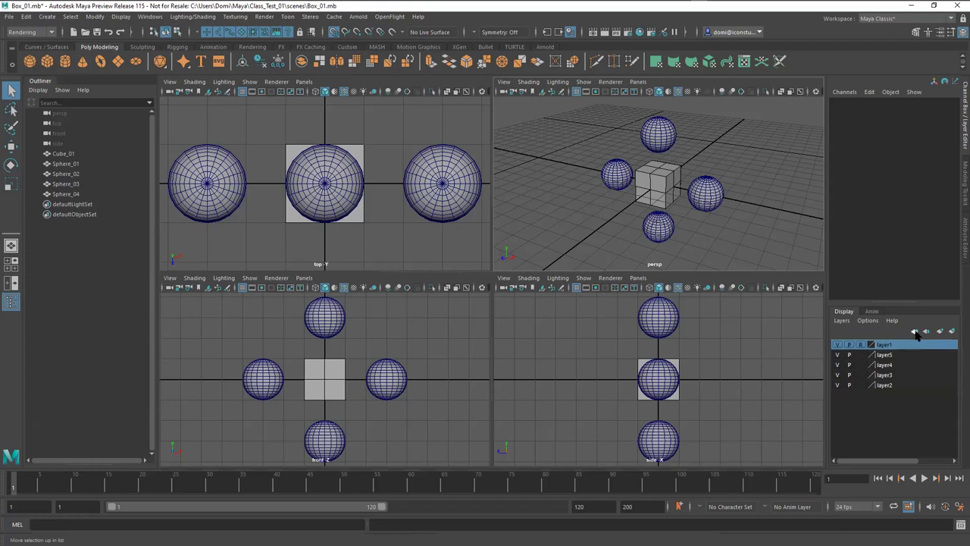
- Reorder the remaining display layers so that layer2, layer3, layer4 and layer5 follow layer1 in ascending order
left_click(885, 385)
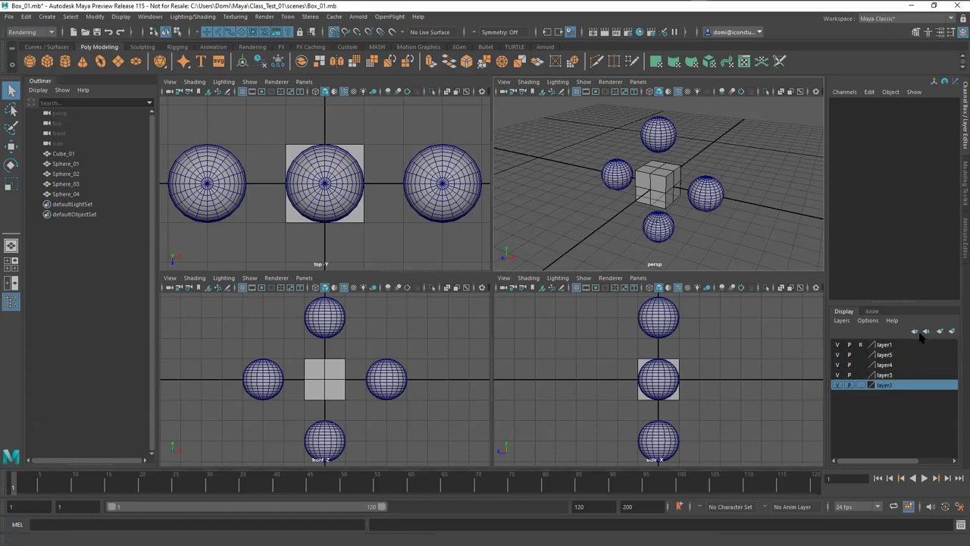
left_click(916, 332)
left_click(916, 332)
left_click(916, 332)
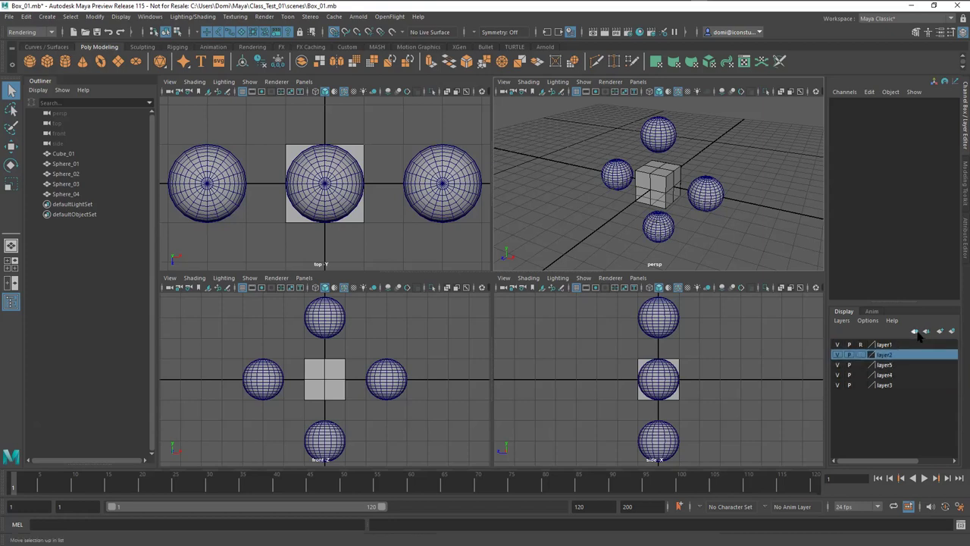
left_click(887, 387)
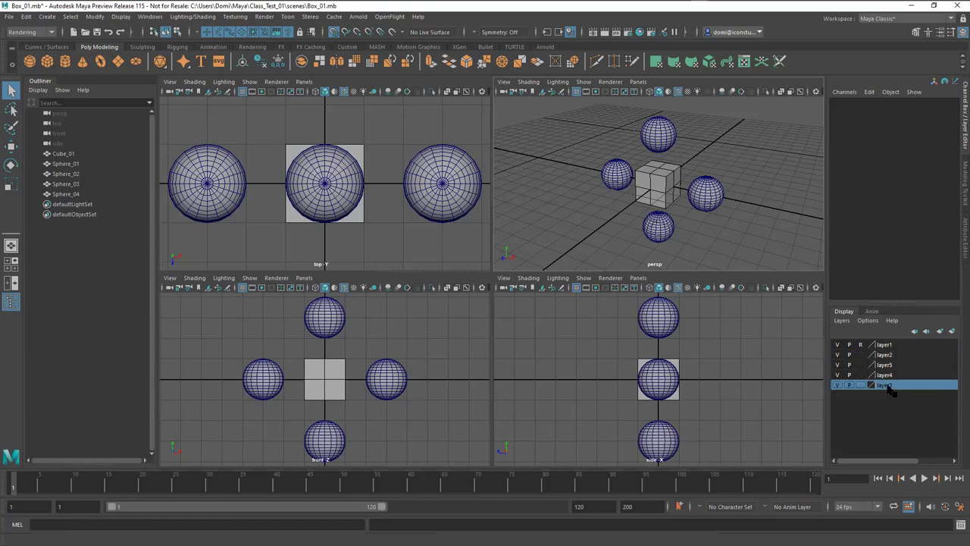
left_click(915, 332)
left_click(915, 332)
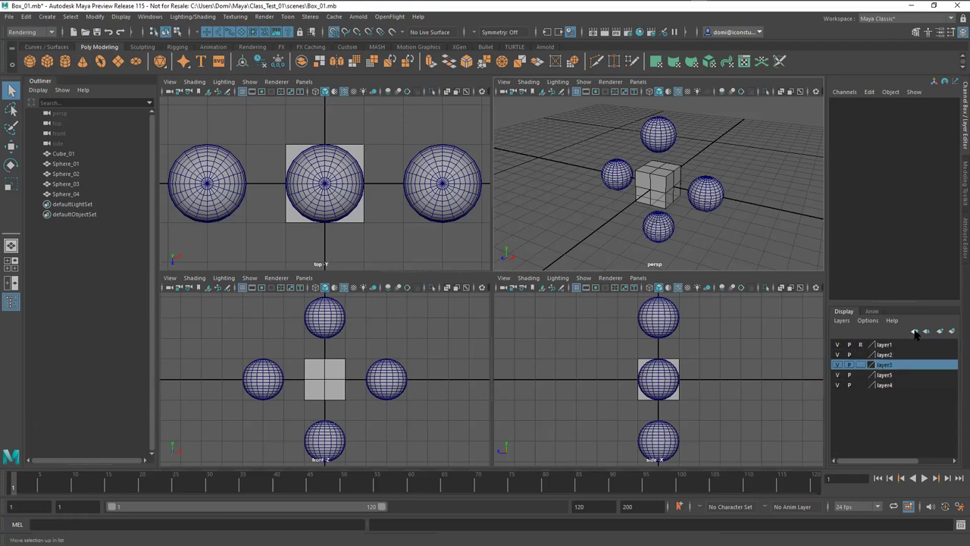
left_click(886, 375)
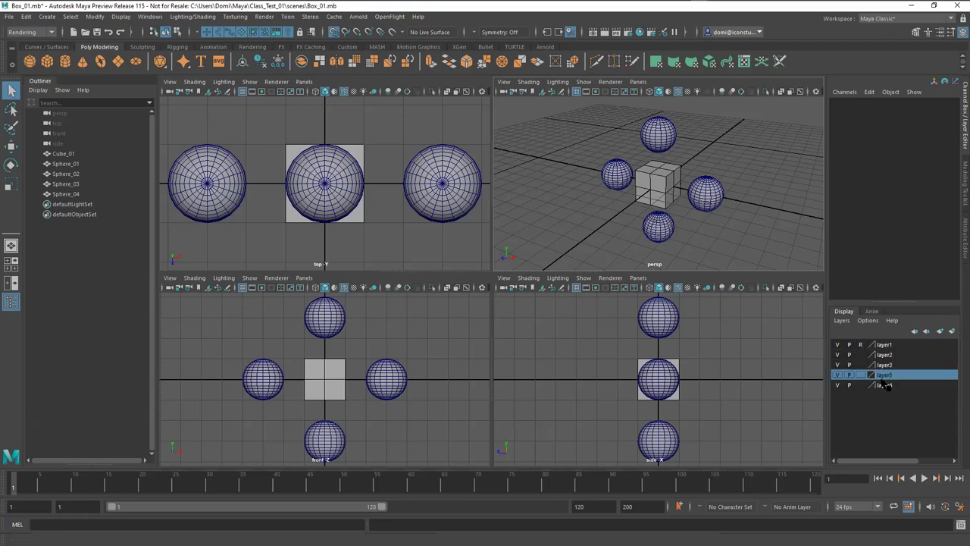
left_click(927, 332)
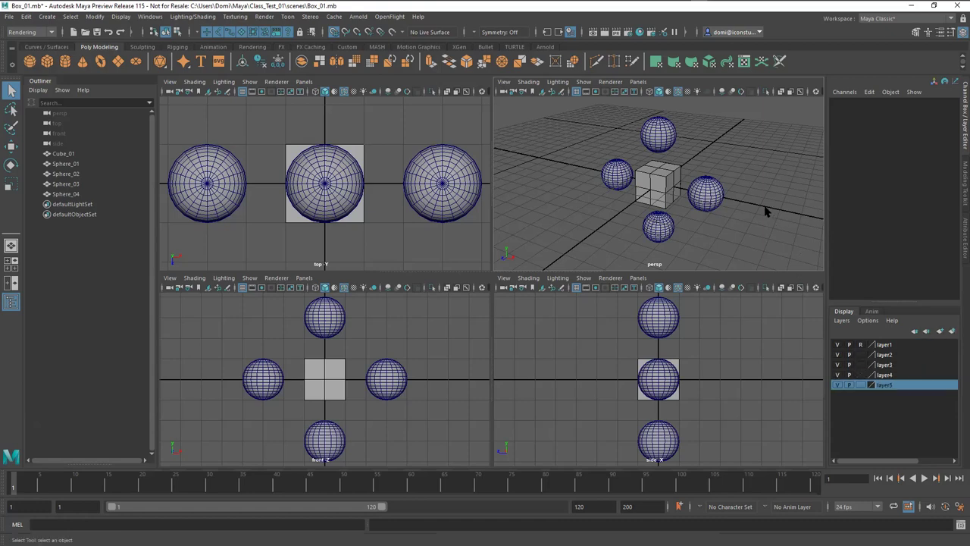
- Set layer2 through layer5 to the Reference display type and try to marquee-select all objects in the perspective view
left_click(860, 354)
left_click(861, 355)
left_click(861, 365)
left_click(860, 365)
left_click(860, 374)
left_click(860, 374)
left_click(861, 384)
left_click(860, 384)
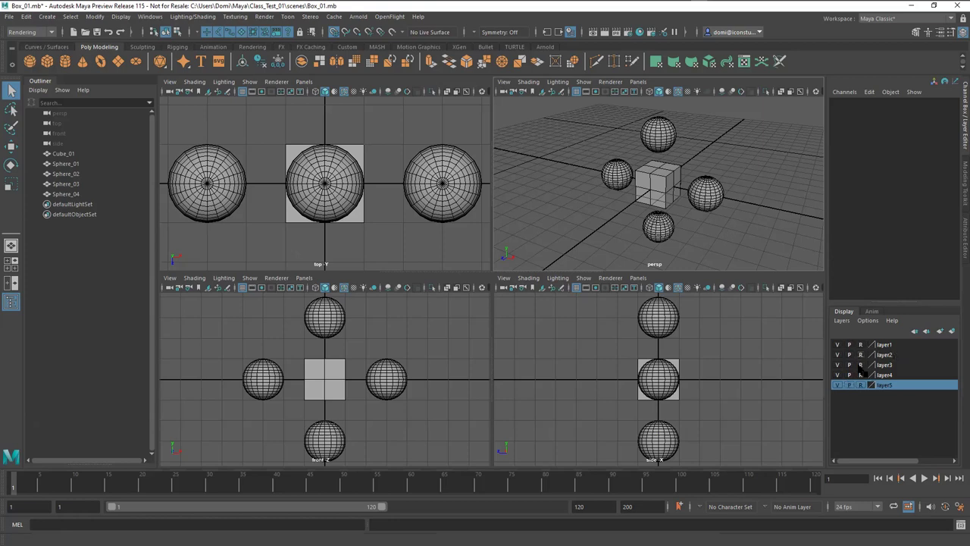
left_click_drag(584, 127, 740, 245)
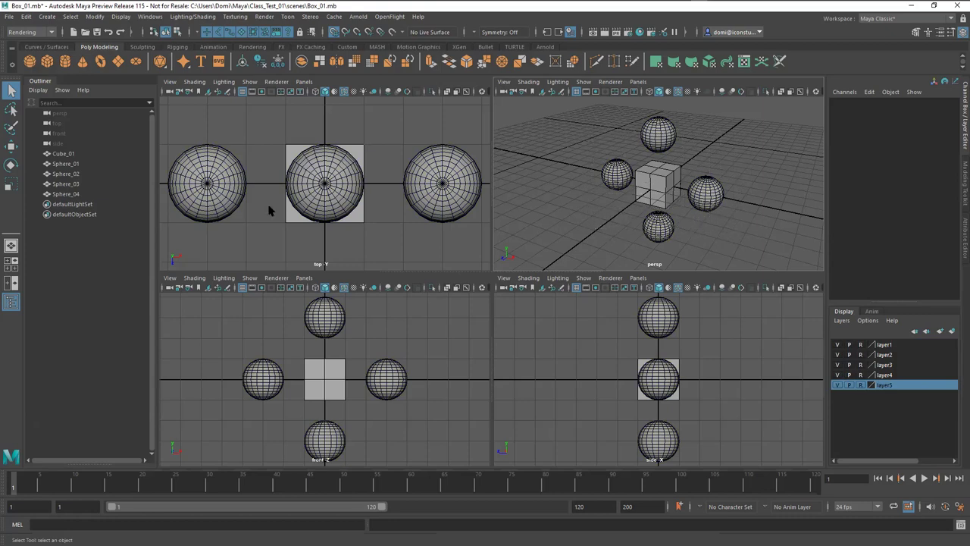
- Group Cube_01 and Sphere_01 through Sphere_04 by selecting them in the Outliner, leaving nothing selected
left_click(71, 154)
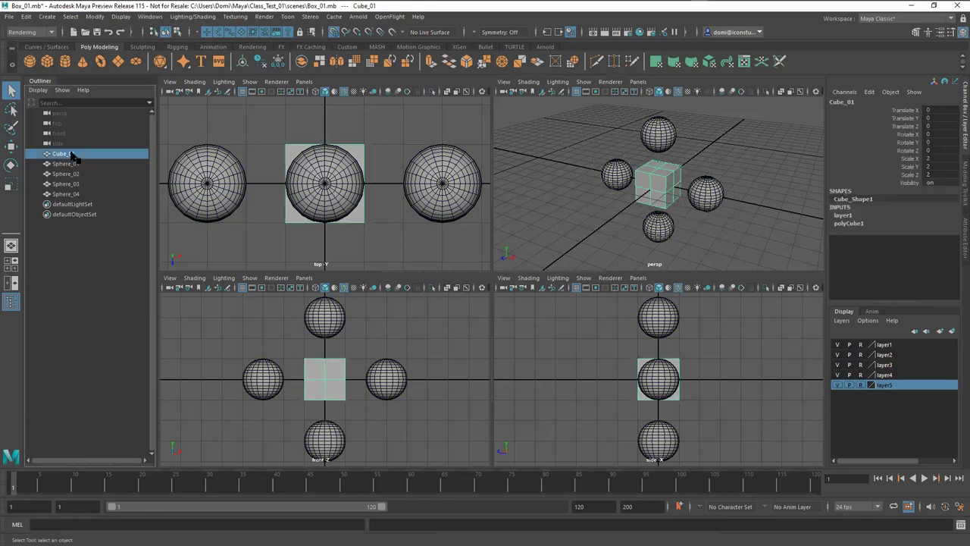
left_click(72, 193, "shift")
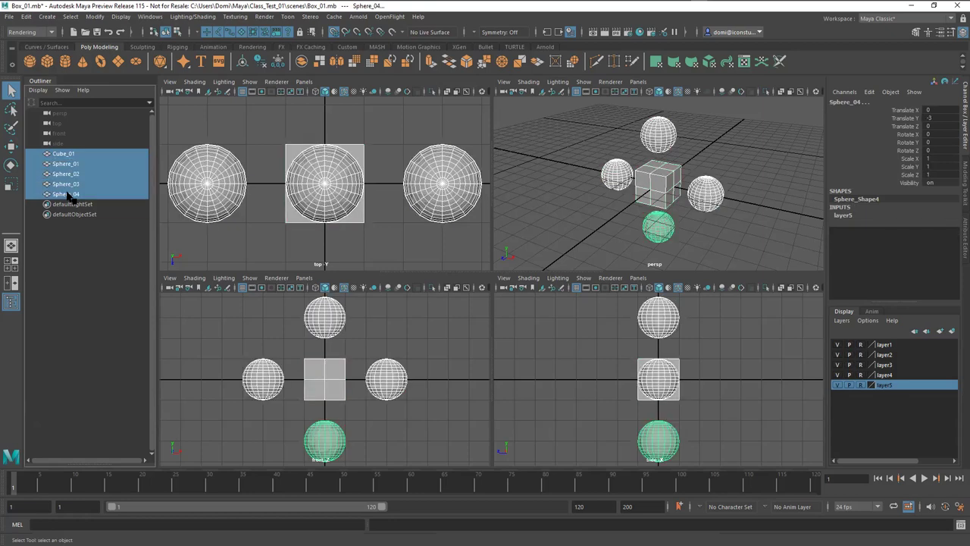
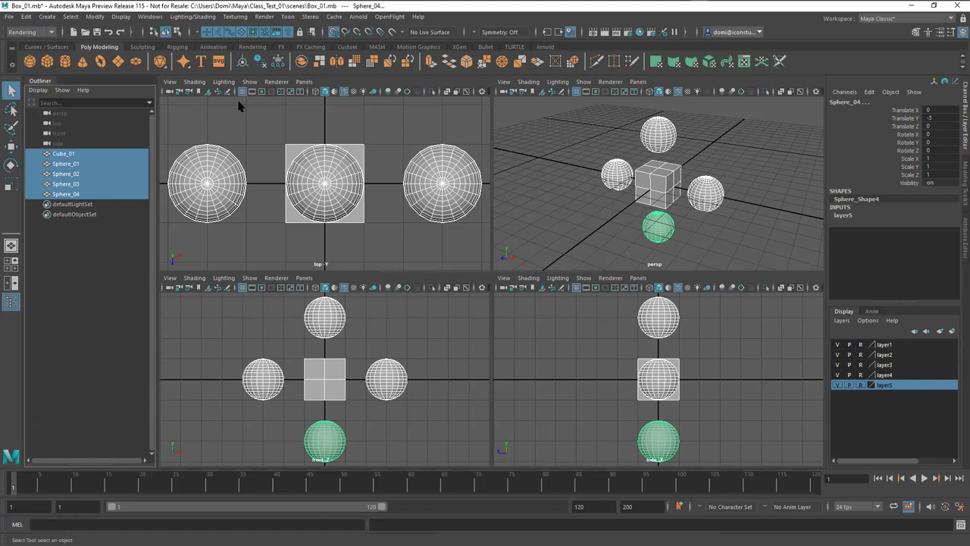
left_click(26, 17)
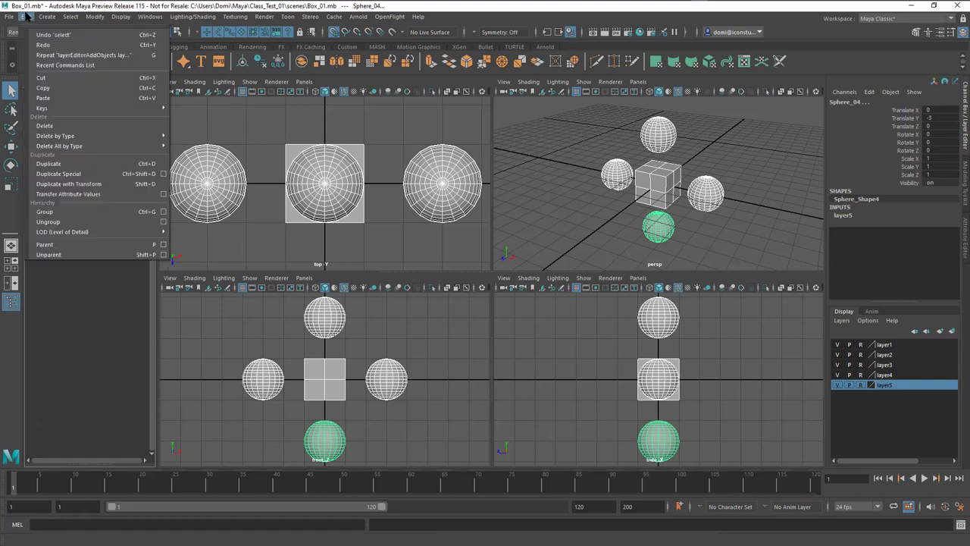
left_click(49, 215)
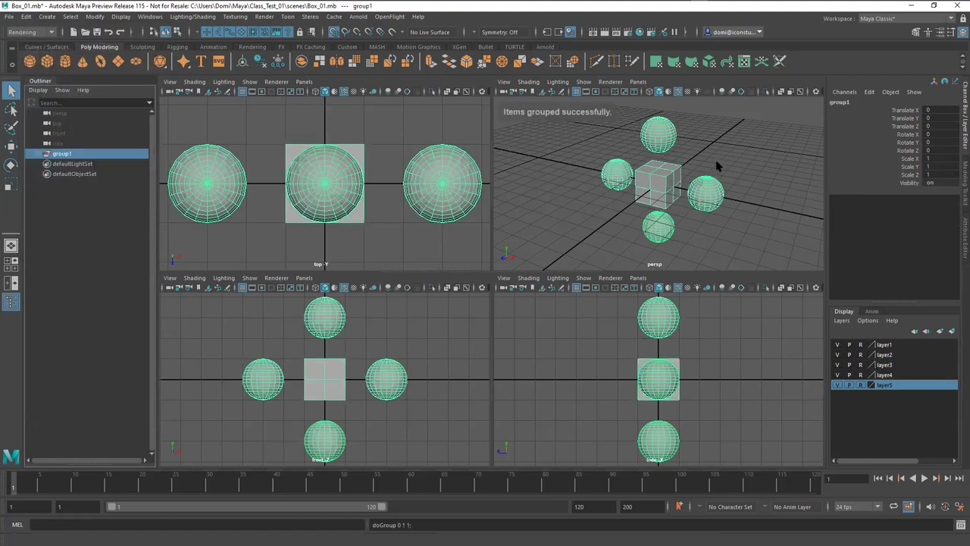
left_click(738, 154)
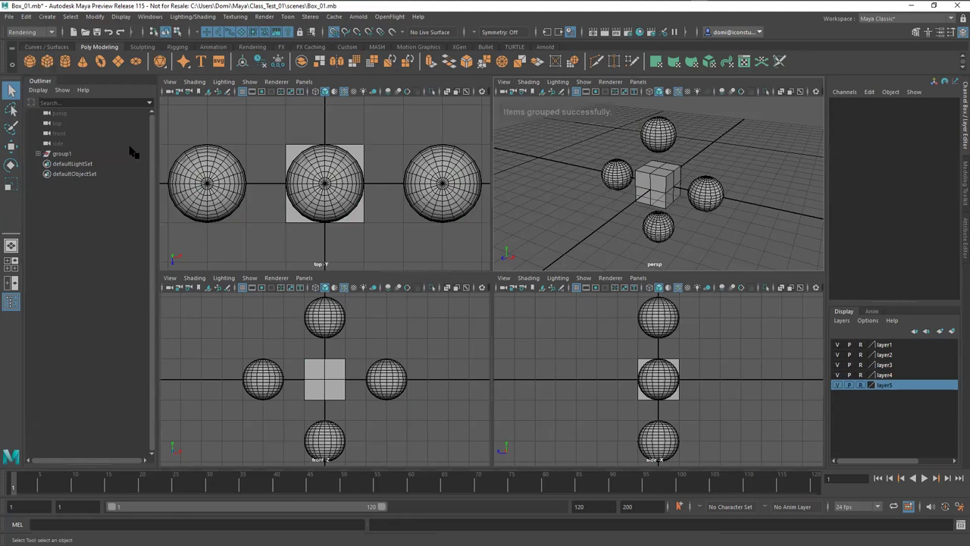
- Expand the new group in the Outliner to show the cube and spheres inside it
left_click(41, 154)
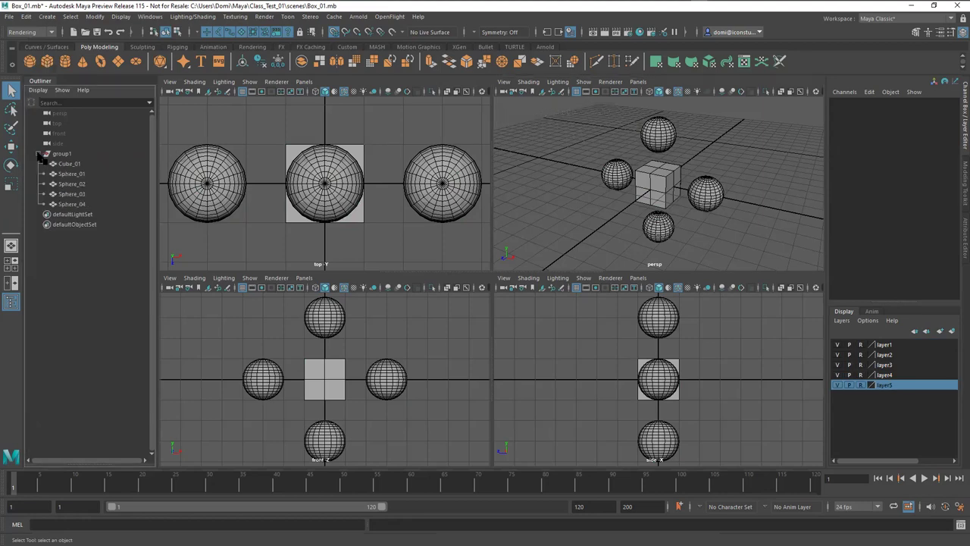
left_click(42, 155)
left_click(42, 155)
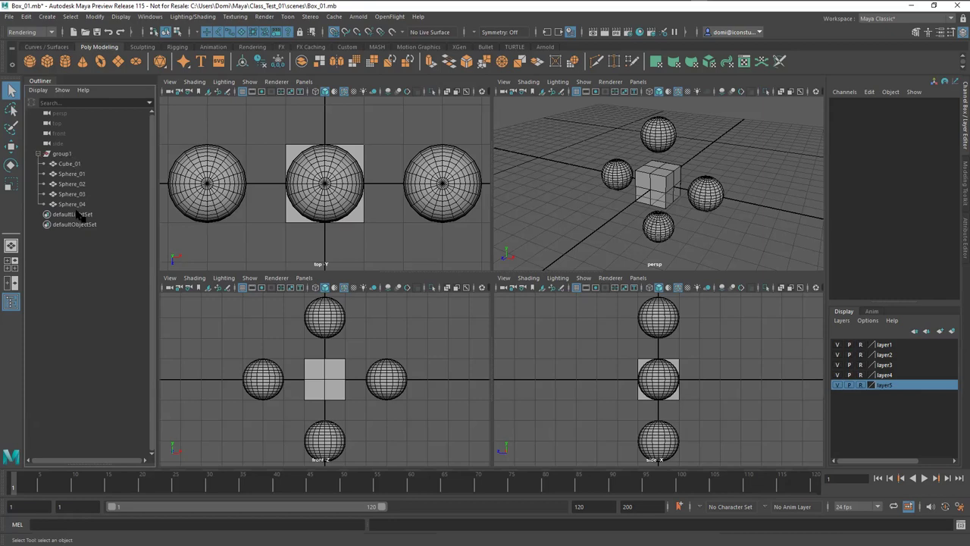
- Rename the group containing the cube and spheres to GRP_01
left_click(64, 154)
double_click(65, 155)
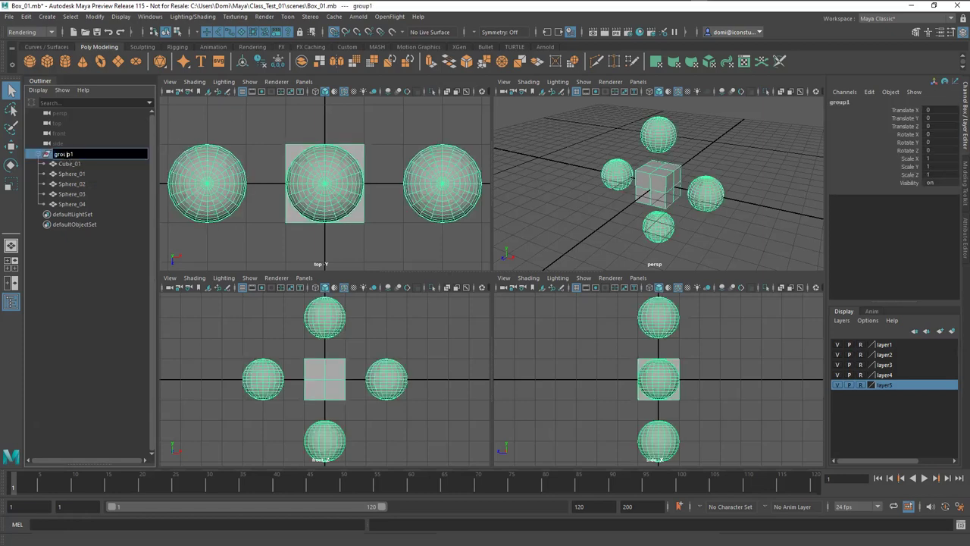
left_click_drag(71, 154, 49, 157)
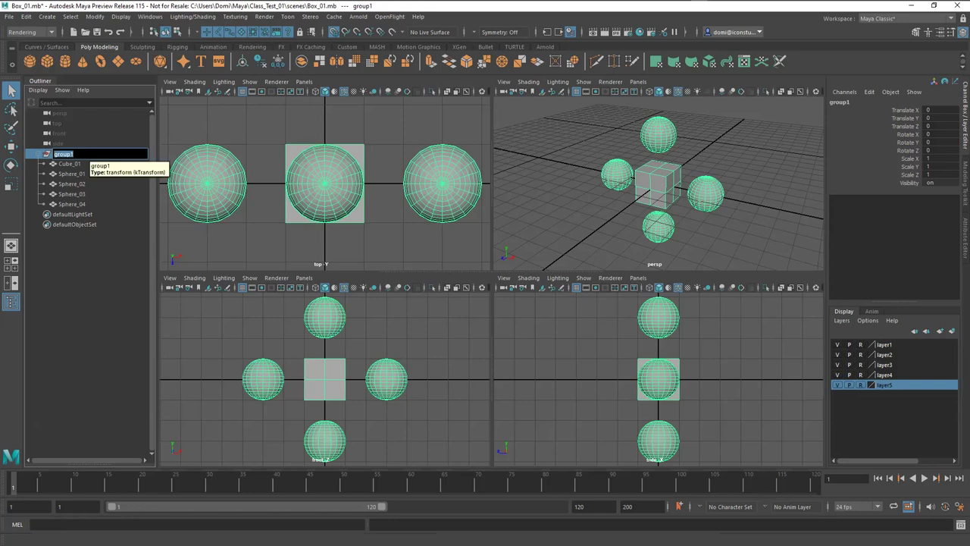
type("GRP_01")
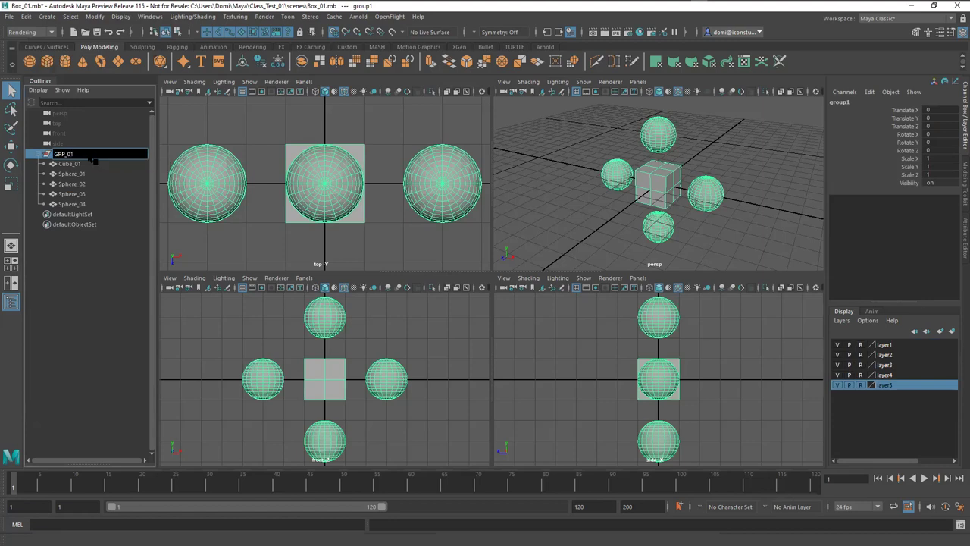
key("Return")
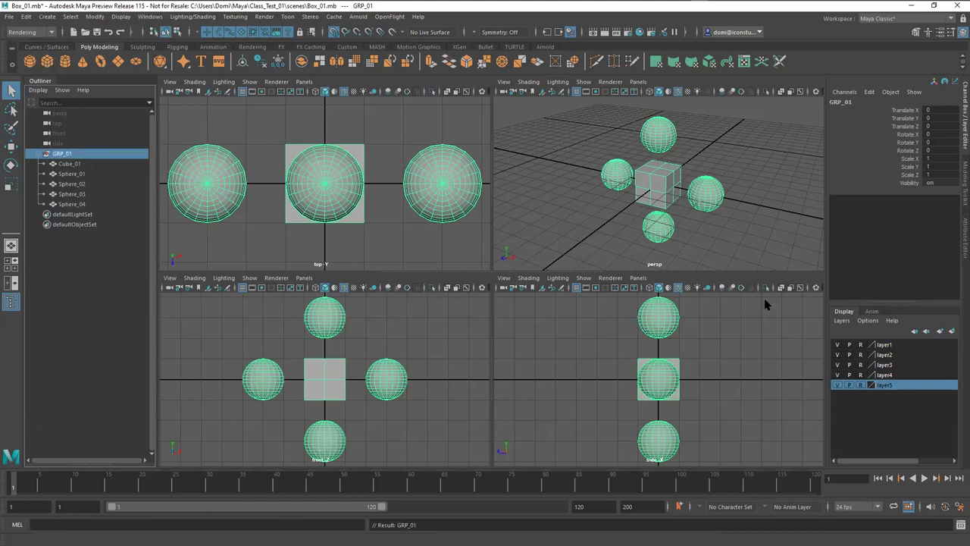
- Rename display layer layer1 to LYR_01
double_click(885, 345)
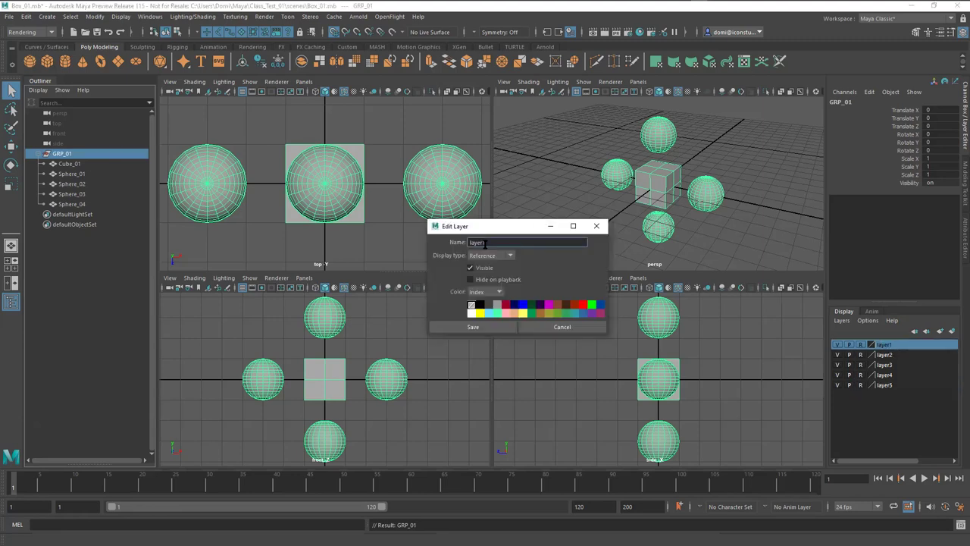
left_click_drag(484, 242, 466, 242)
key("BackSpace")
left_click(500, 328)
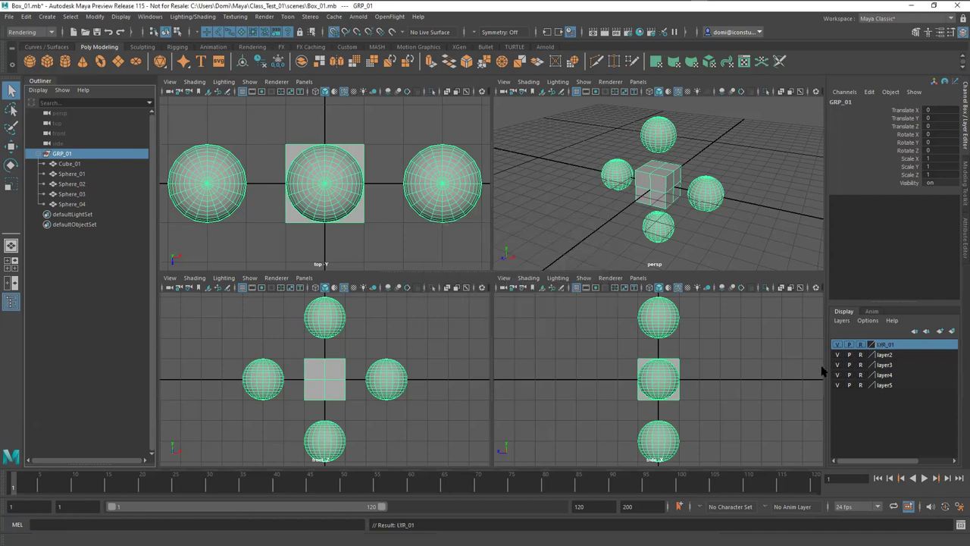
- Rename display layer layer2 to LYR_02
double_click(886, 355)
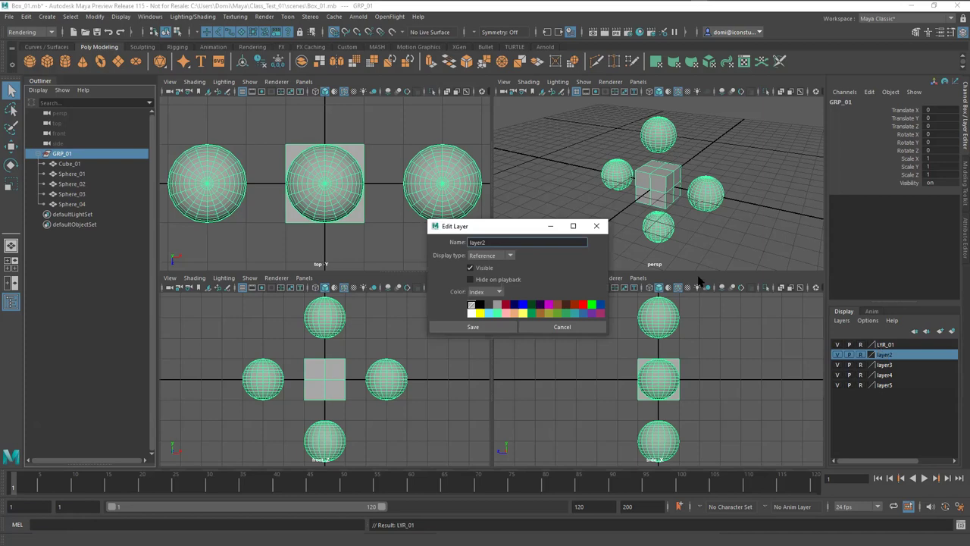
left_click_drag(499, 242, 466, 244)
type("L")
type("YR_02")
left_click_drag(485, 241, 466, 242)
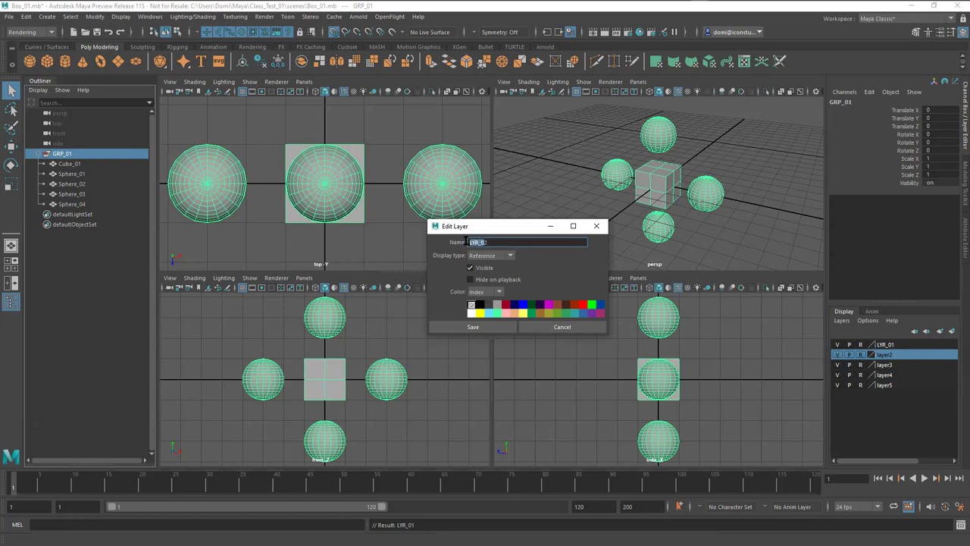
left_click(493, 331)
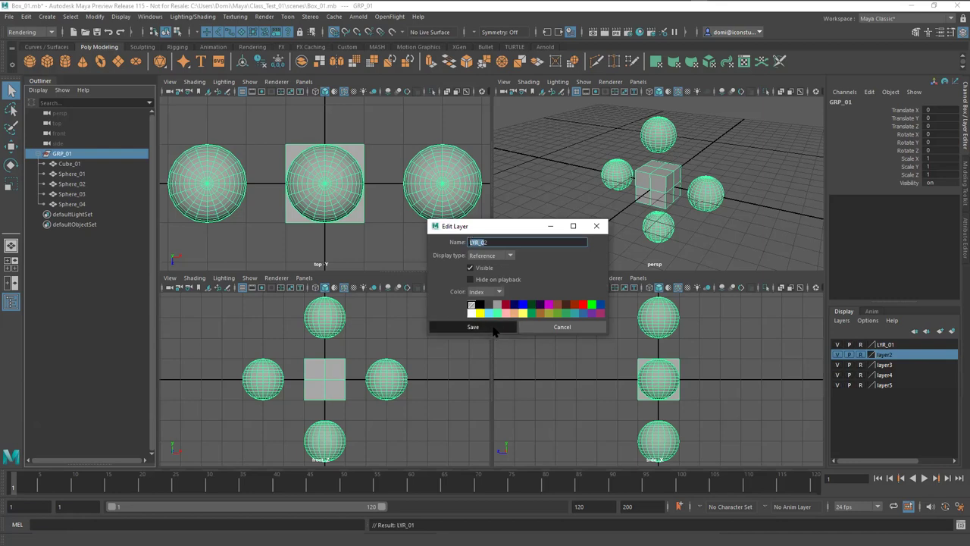
- Rename display layer layer3 to LYR_03
left_click(883, 365)
double_click(884, 364)
double_click(466, 242)
type("LYR_03")
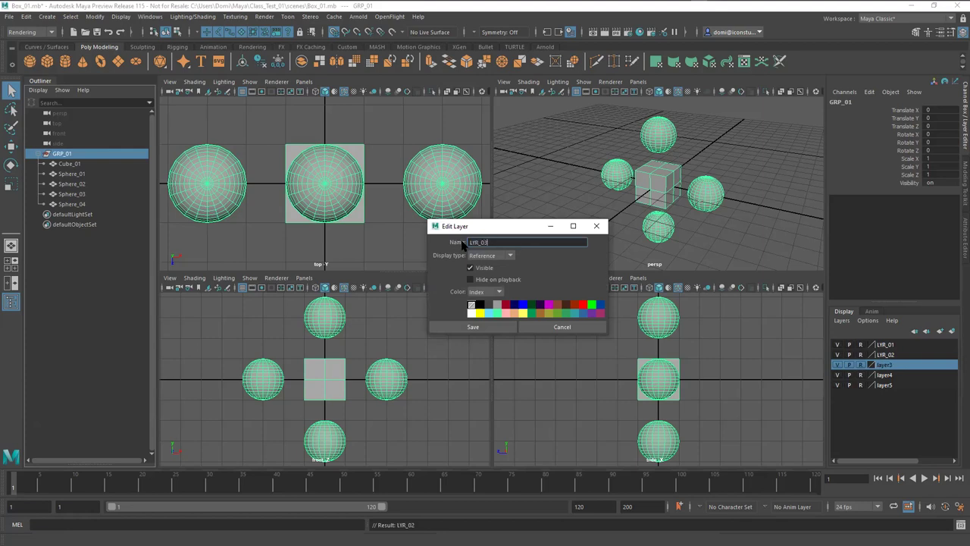
key("Return")
left_click(473, 327)
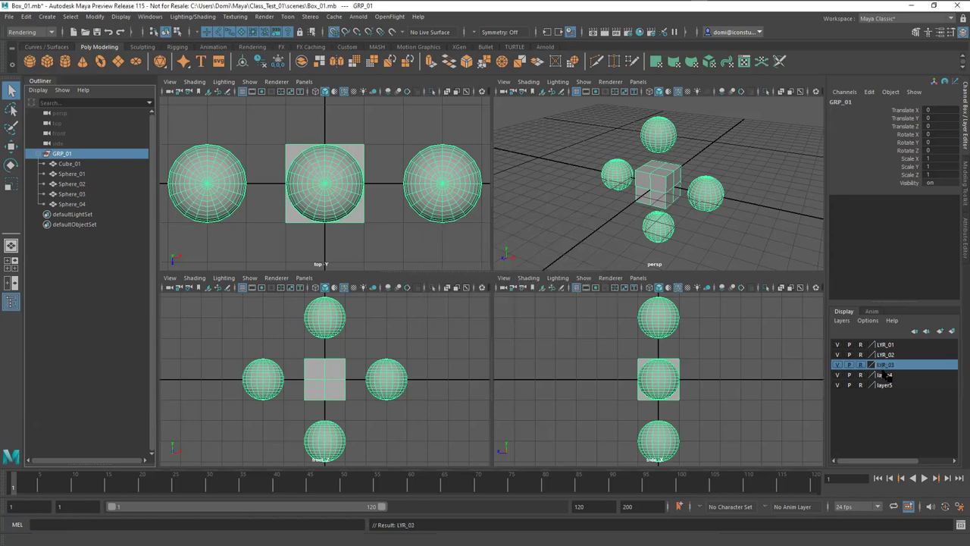
- Rename display layer layer4 to LYR_04
double_click(885, 374)
left_click_drag(491, 242, 468, 243)
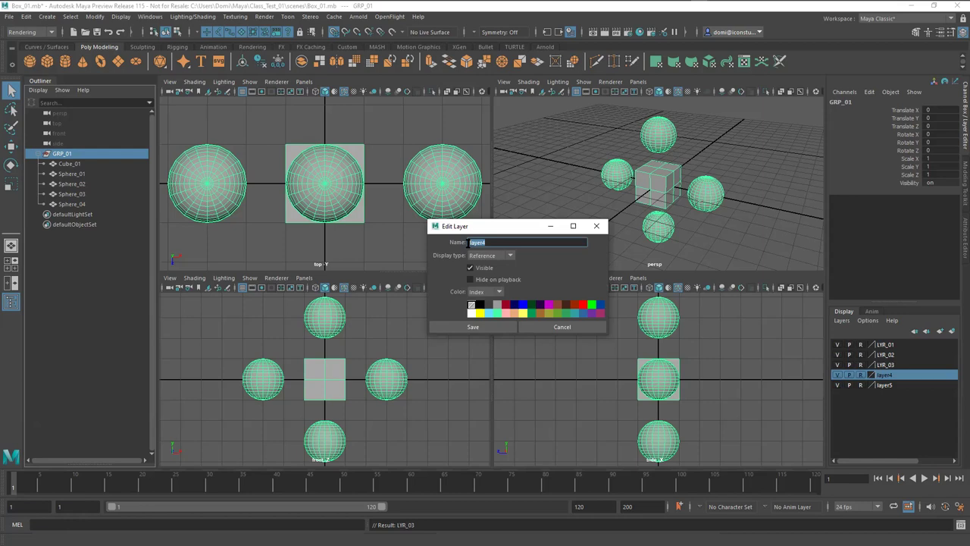
type("LYR_0")
left_click(473, 327)
- Rename display layer layer5 to LYR_05 and clear the object selection
left_click(886, 385)
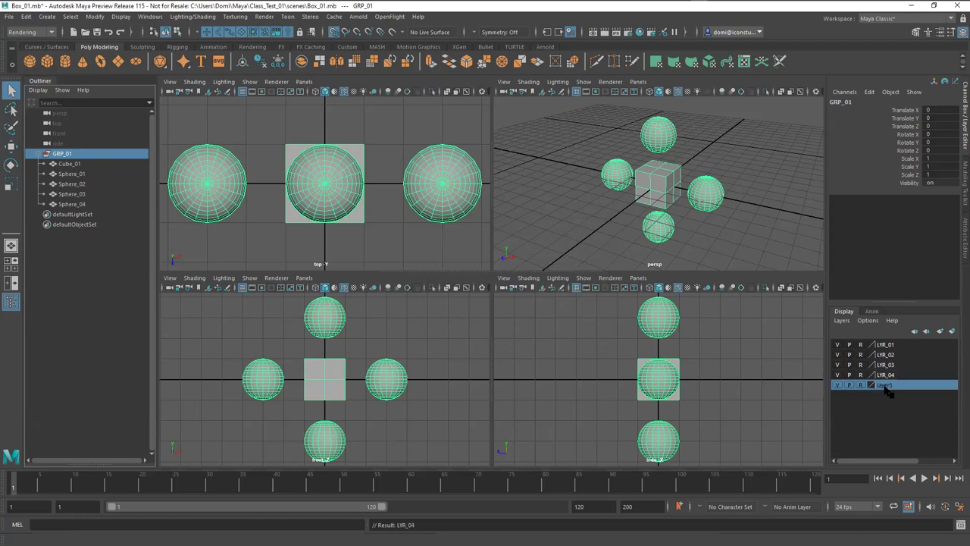
double_click(886, 385)
left_click_drag(508, 243, 468, 243)
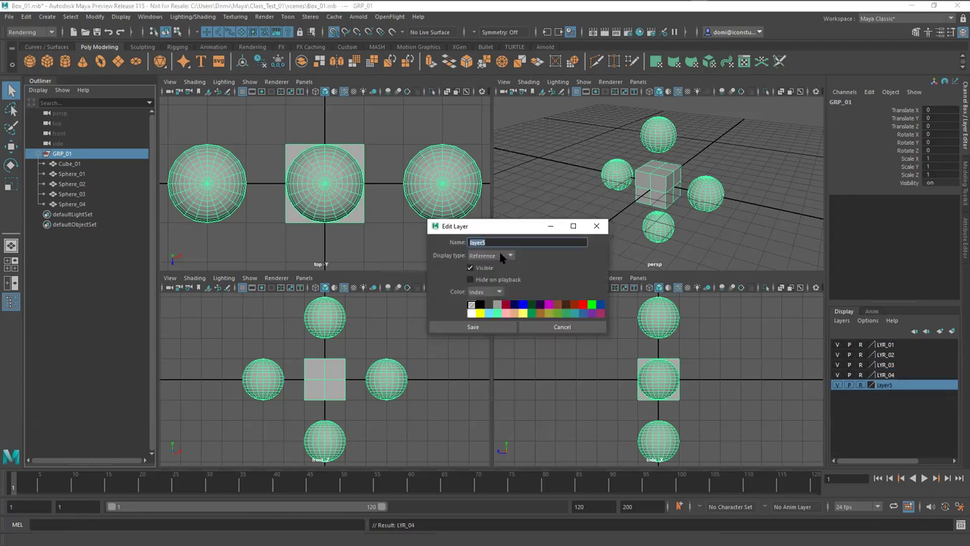
type("LYR_05")
left_click(478, 328)
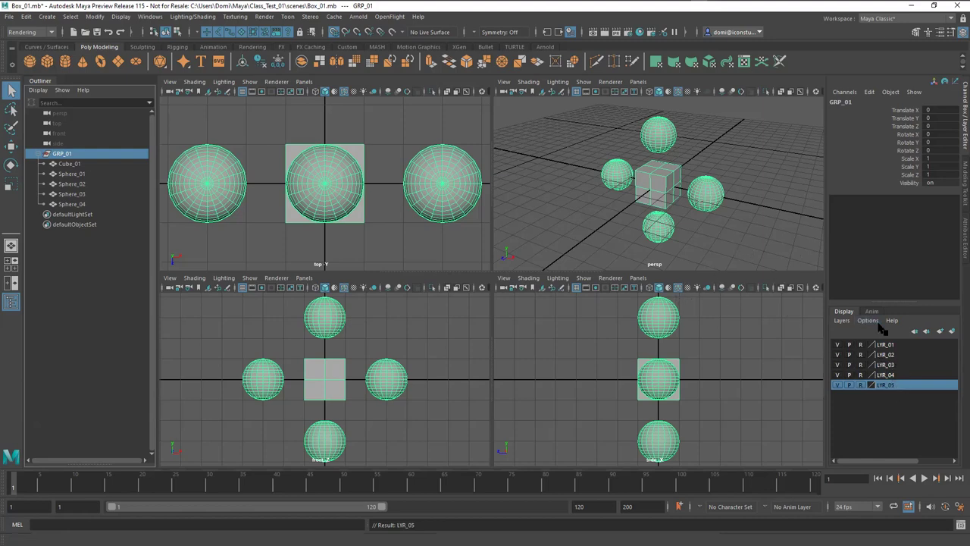
left_click(770, 241)
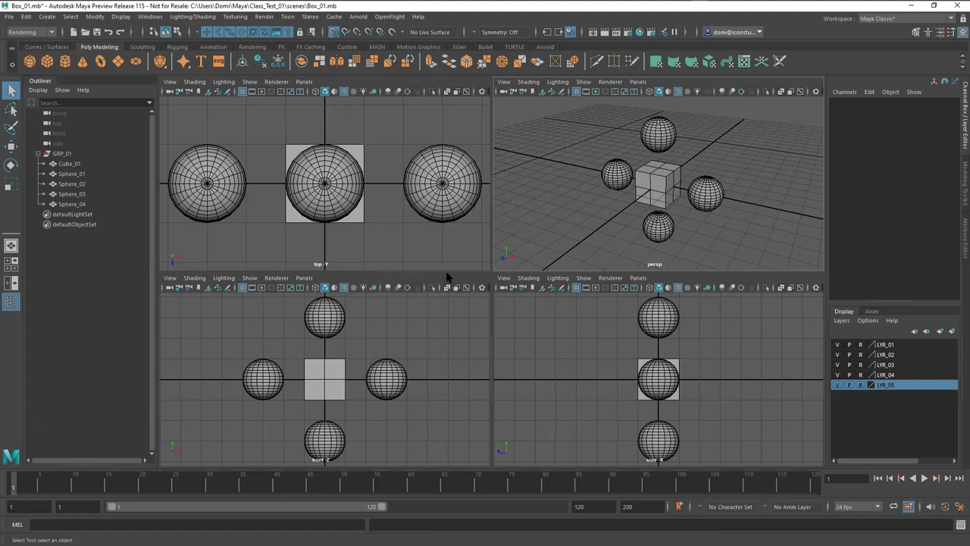
- Turn off the Reference display type so layers LYR_01 through LYR_05 are selectable again
left_click(861, 385)
left_click(861, 375)
left_click(861, 365)
left_click(862, 355)
- Select individual spheres in the perspective view, activate the Move tool, and leave nothing selected
left_click(659, 138)
left_click(708, 203)
left_click(738, 157)
left_click(666, 137)
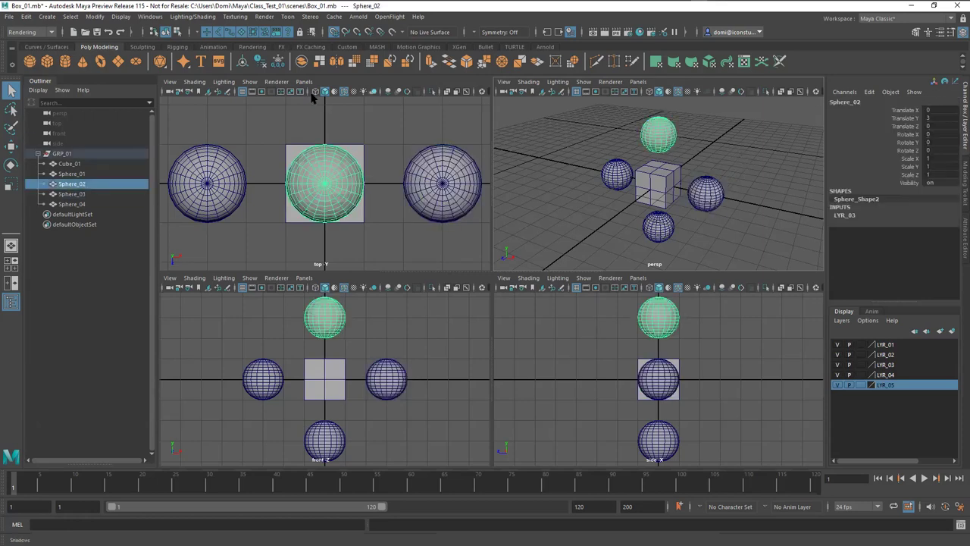
left_click(11, 146)
left_click_drag(650, 104, 736, 141)
left_click(753, 134)
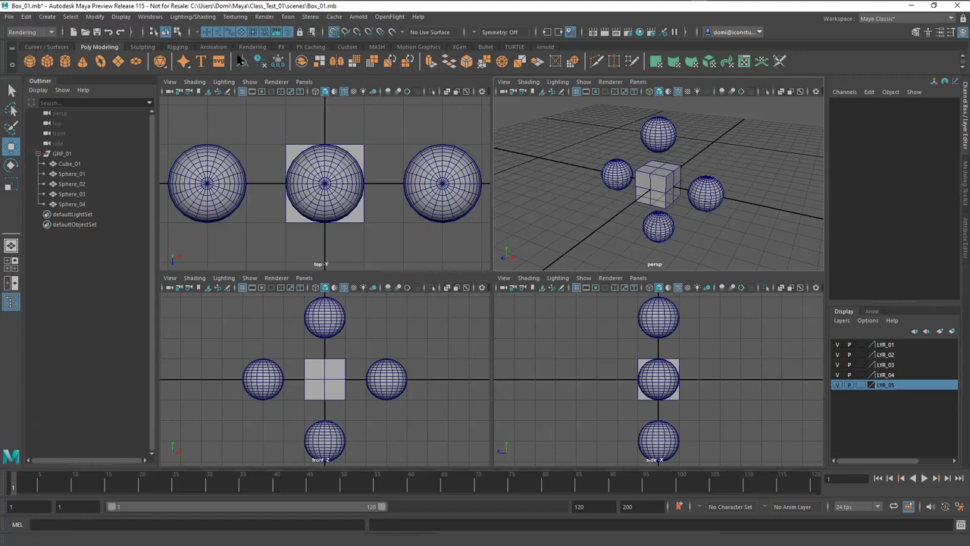
- Switch to hierarchy selection, pick the cube to select all of GRP_01, and test the group's X move handle before deselecting
left_click(153, 33)
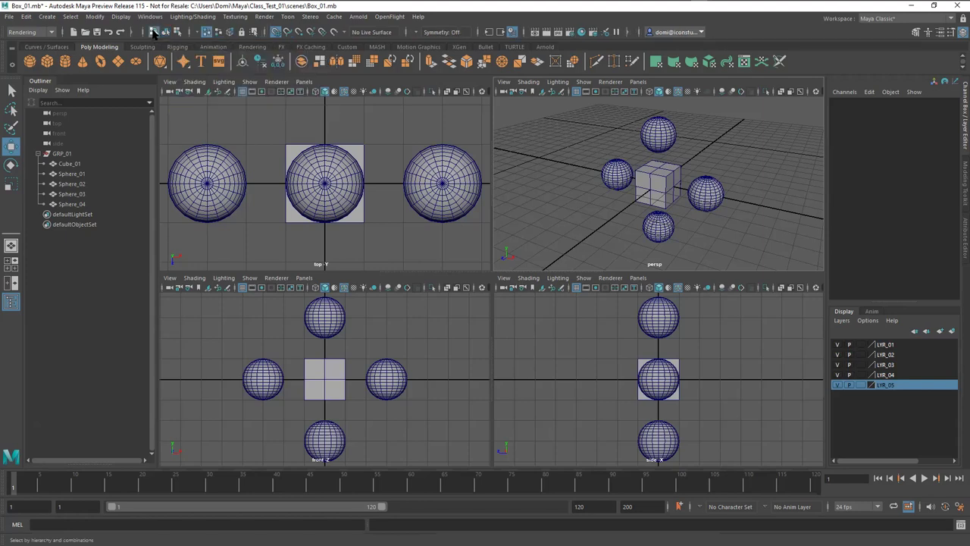
left_click(662, 188)
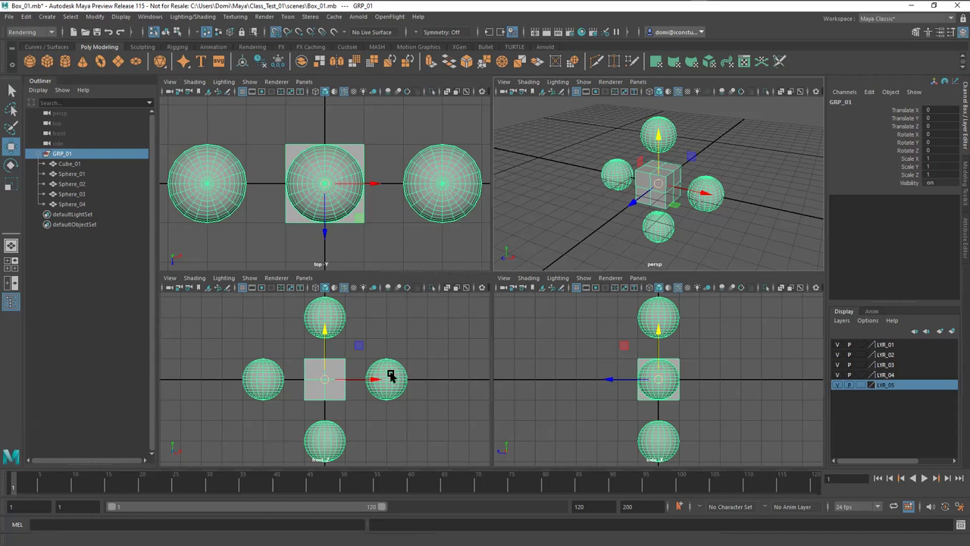
left_click_drag(373, 383, 322, 362)
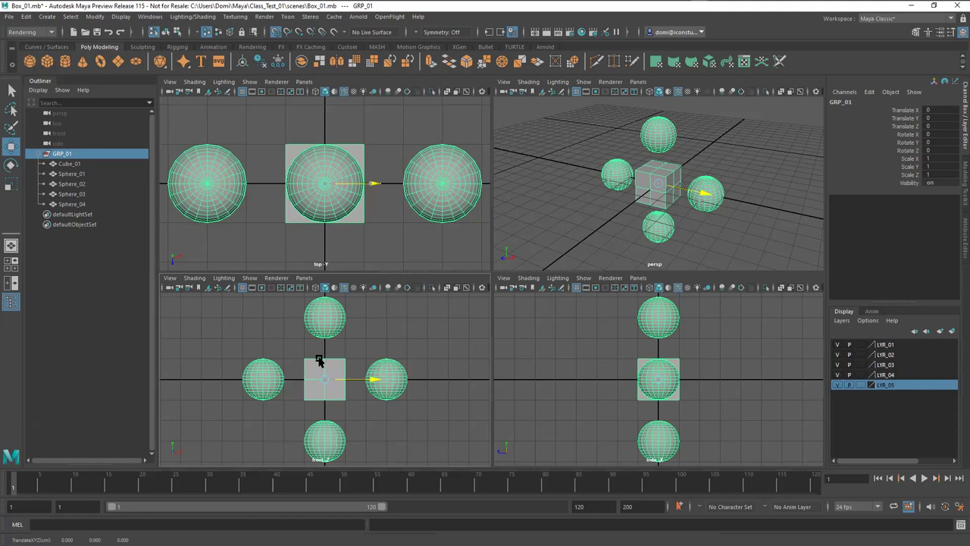
left_click_drag(317, 361, 318, 361)
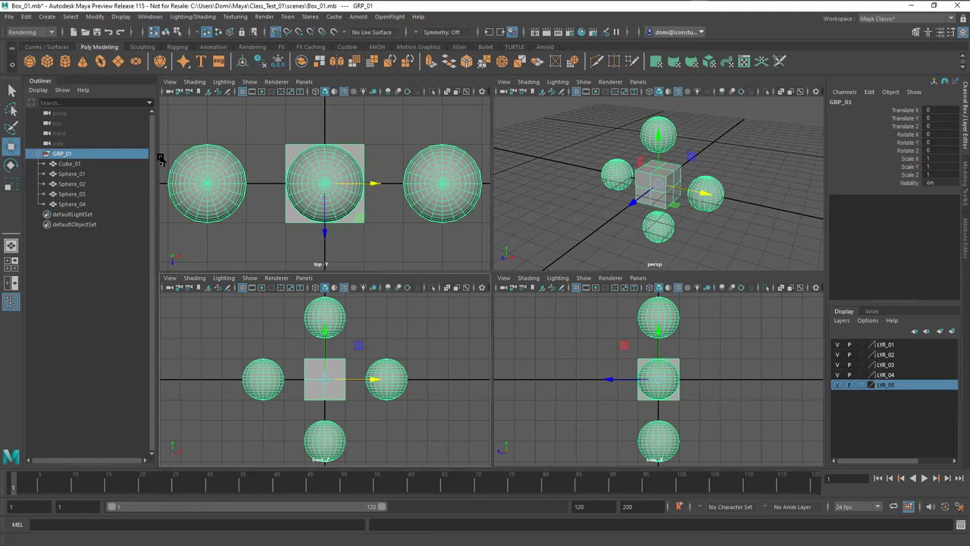
left_click(724, 140)
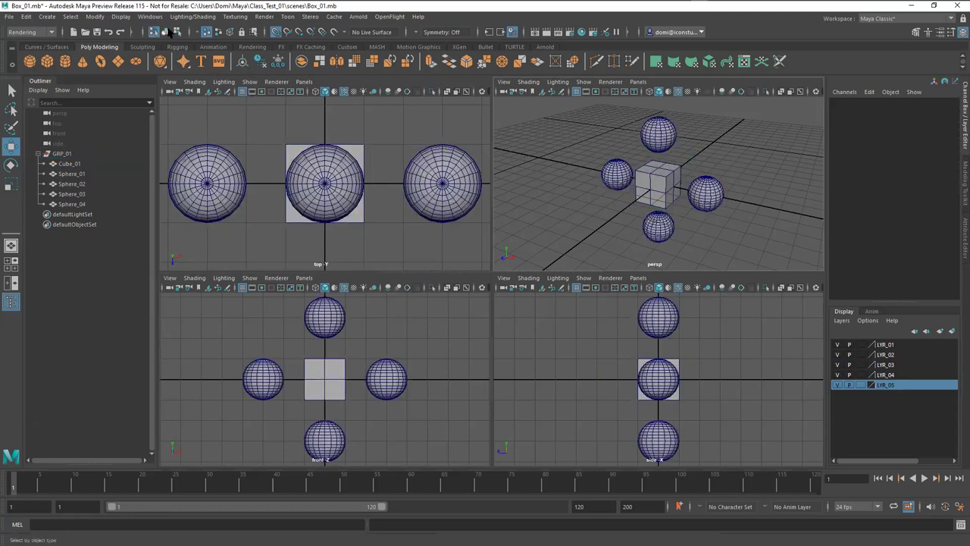
- In object selection mode, move Sphere_03 away from the cube to Translate X 6 and deselect it
left_click(167, 32)
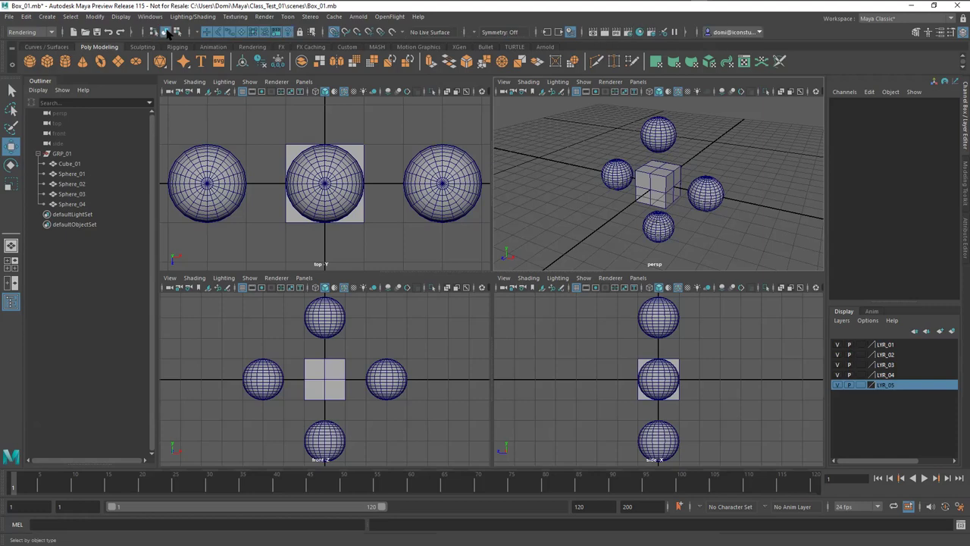
left_click(711, 195)
left_click_drag(753, 206, 768, 210)
left_click(768, 152)
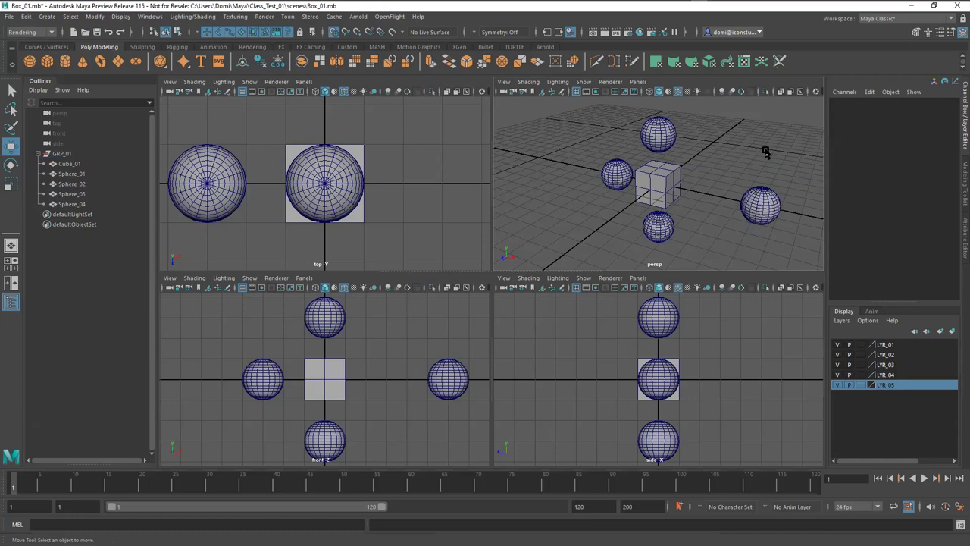
- Switch to hierarchy selection again, select GRP_01 through the cube, and test moving the group vertically before deselecting
left_click(154, 32)
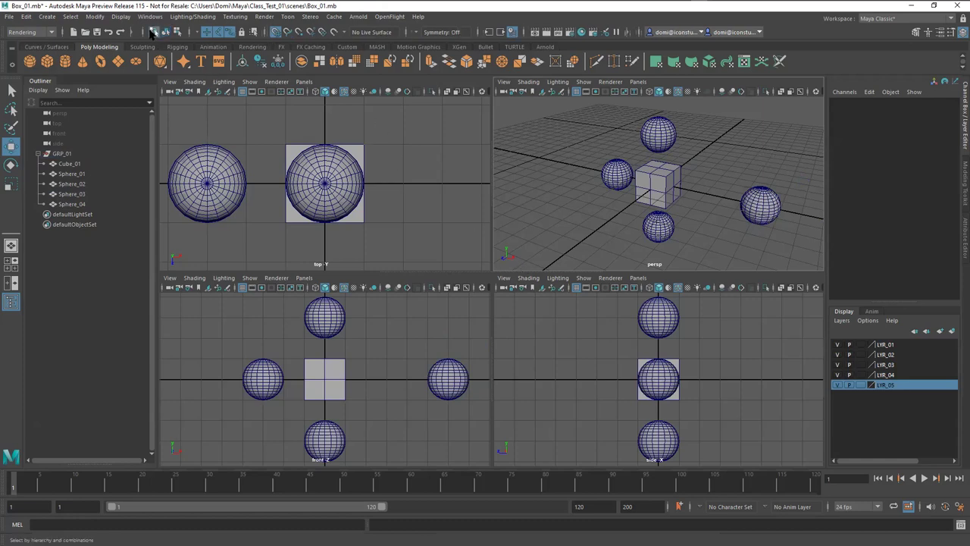
left_click(658, 189)
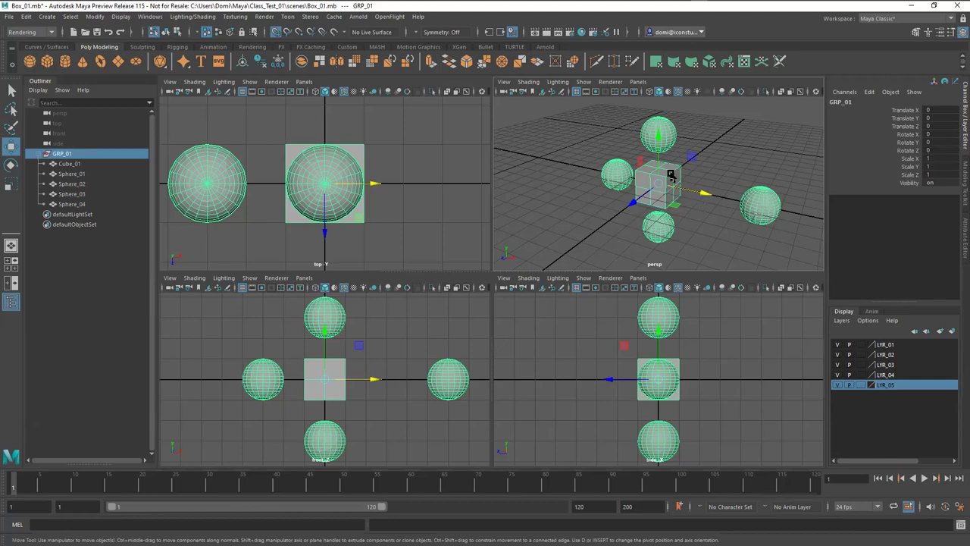
left_click_drag(659, 140, 664, 181)
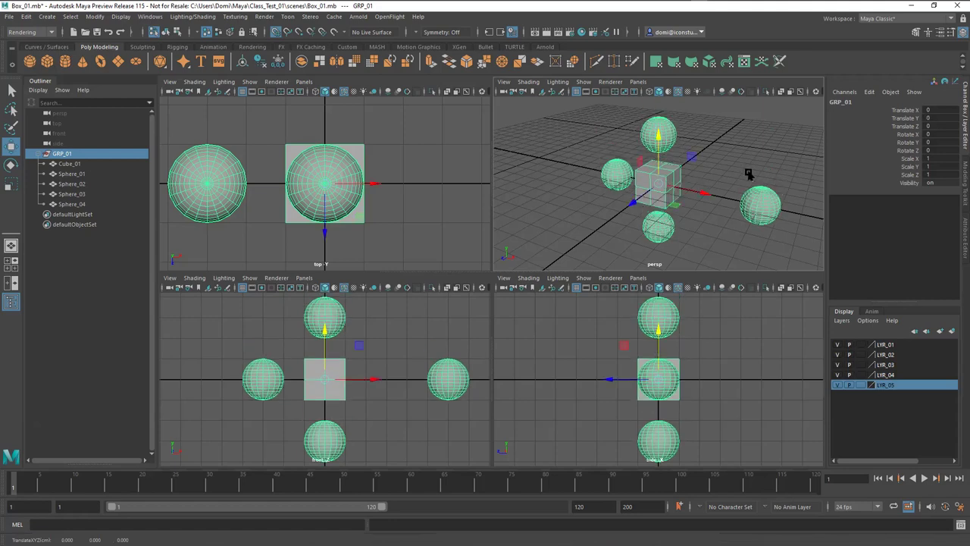
left_click(756, 147)
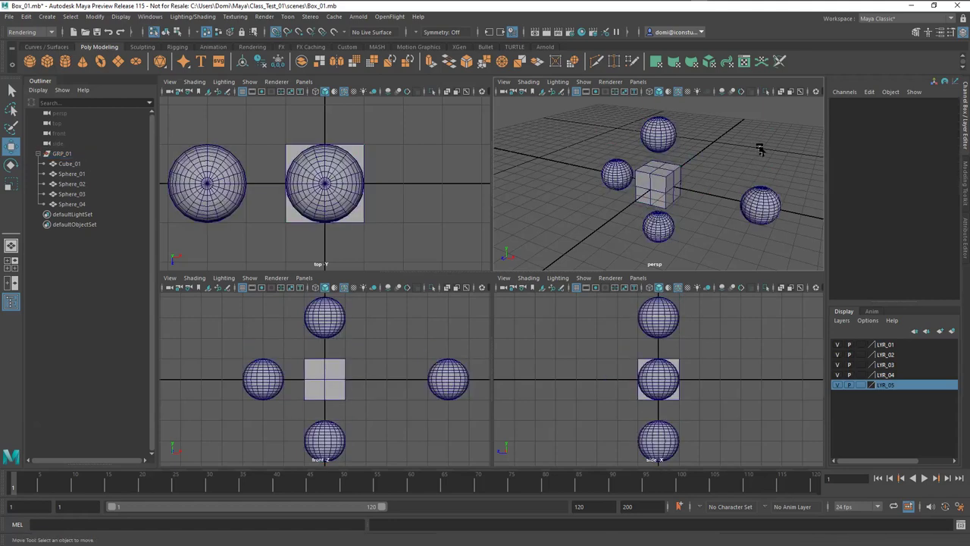
- Select the whole GRP_01 hierarchy by picking the displaced Sphere_03
left_click(758, 206)
left_click(767, 147)
left_click(760, 206)
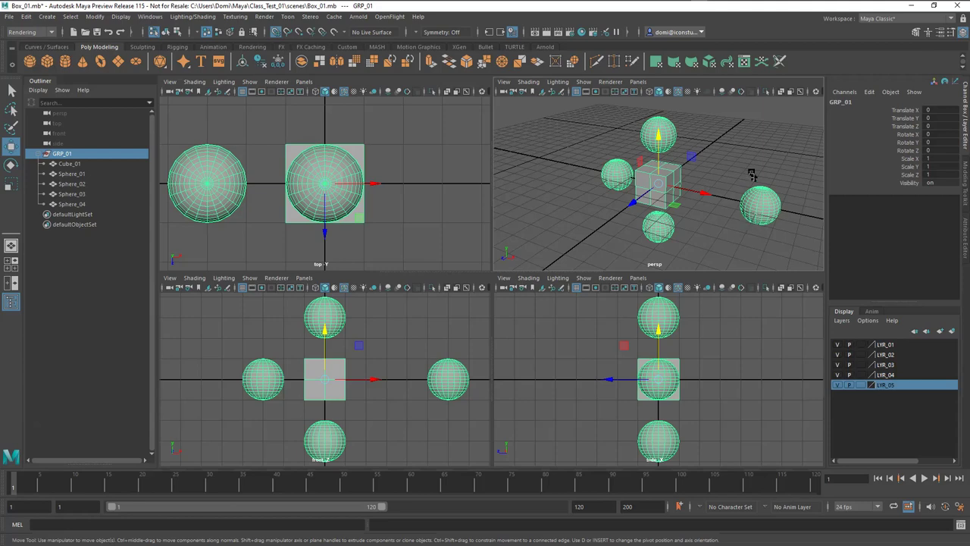
- Switch back to object selection, move Sphere_03 alone to Translate X 3, and deselect it
left_click(165, 31)
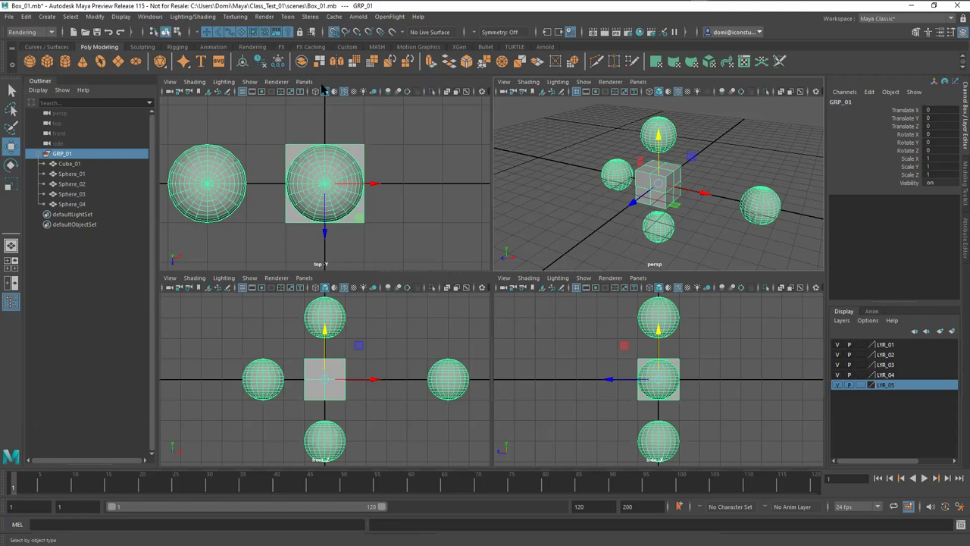
left_click(786, 179)
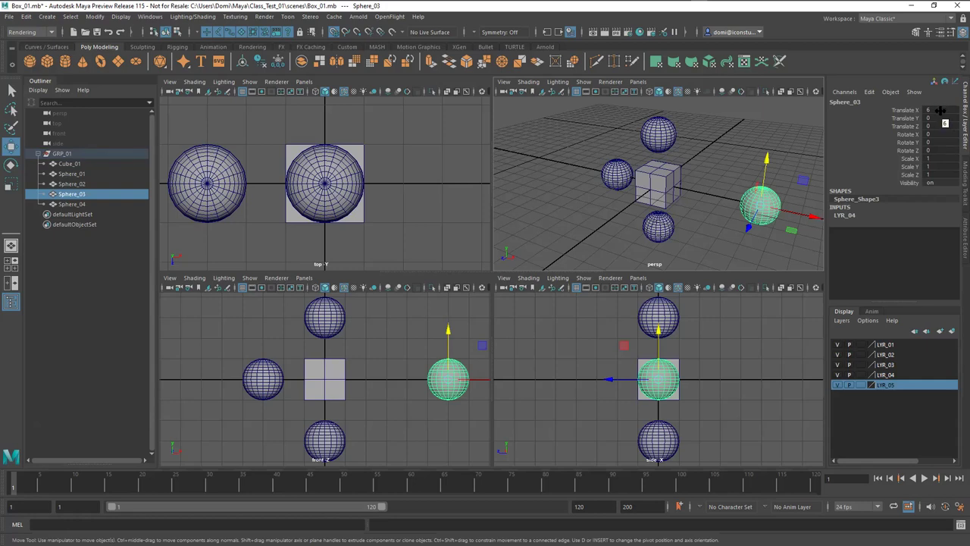
left_click_drag(814, 217, 714, 192)
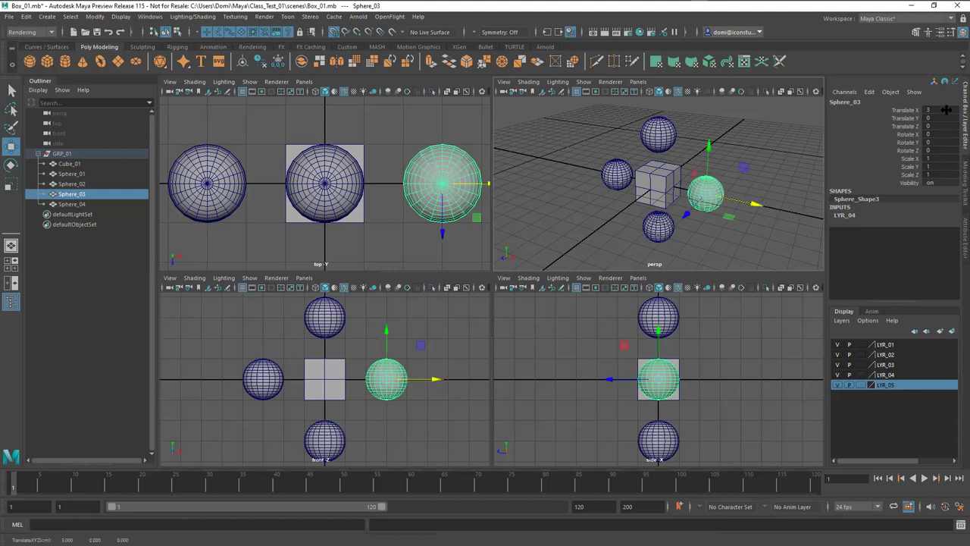
left_click(763, 136)
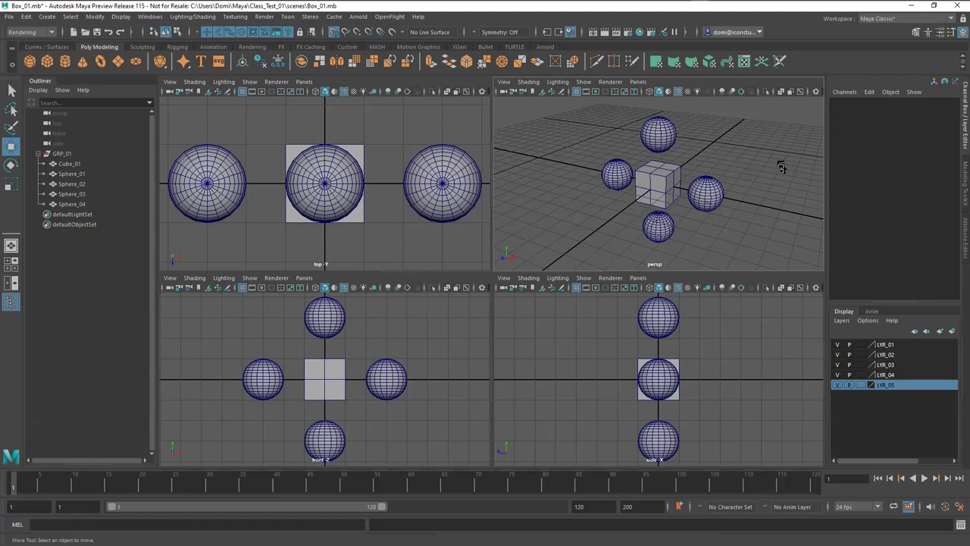
- Set display layers LYR_01 through LYR_05 to the Reference display type
left_click(861, 345)
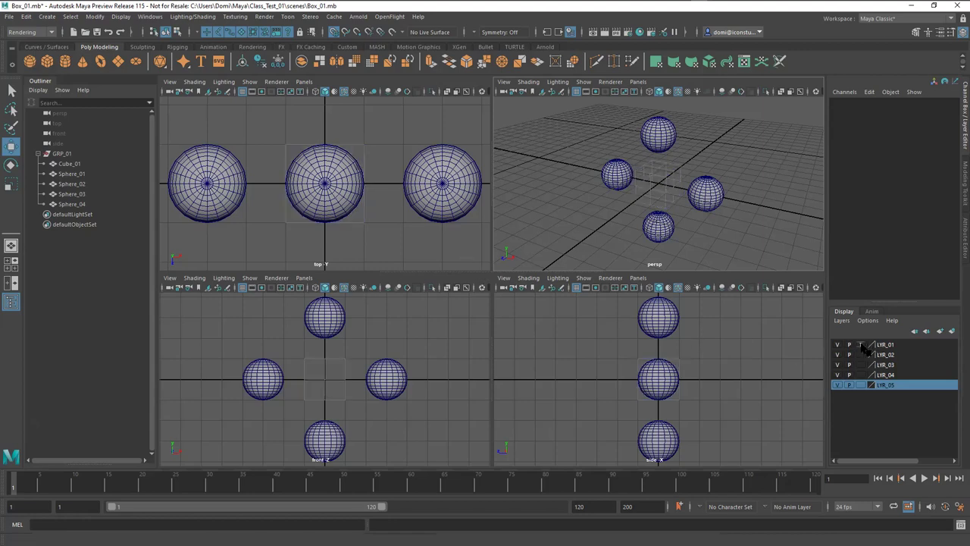
left_click(862, 345)
left_click(861, 355)
left_click(861, 354)
left_click(861, 364)
left_click(861, 365)
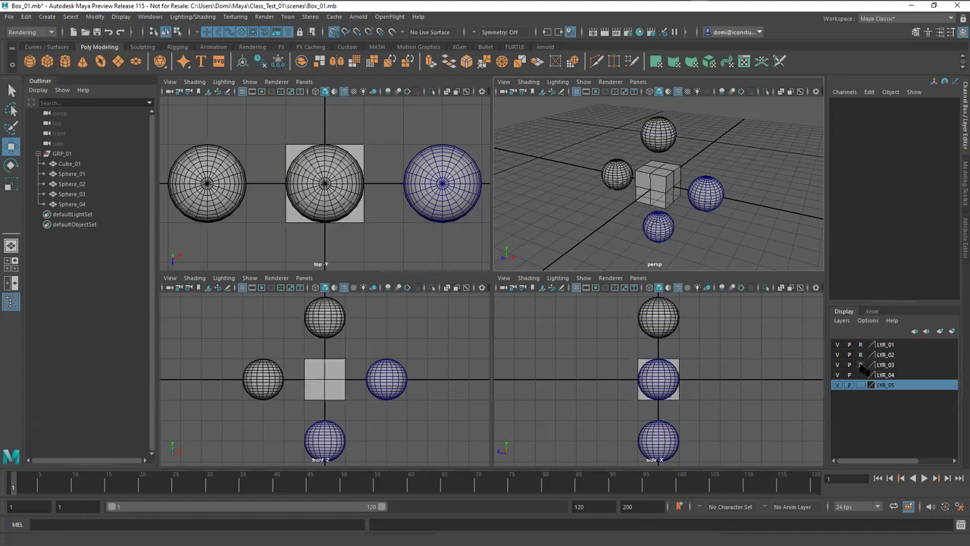
left_click(861, 375)
left_click(861, 374)
left_click(863, 385)
left_click(863, 385)
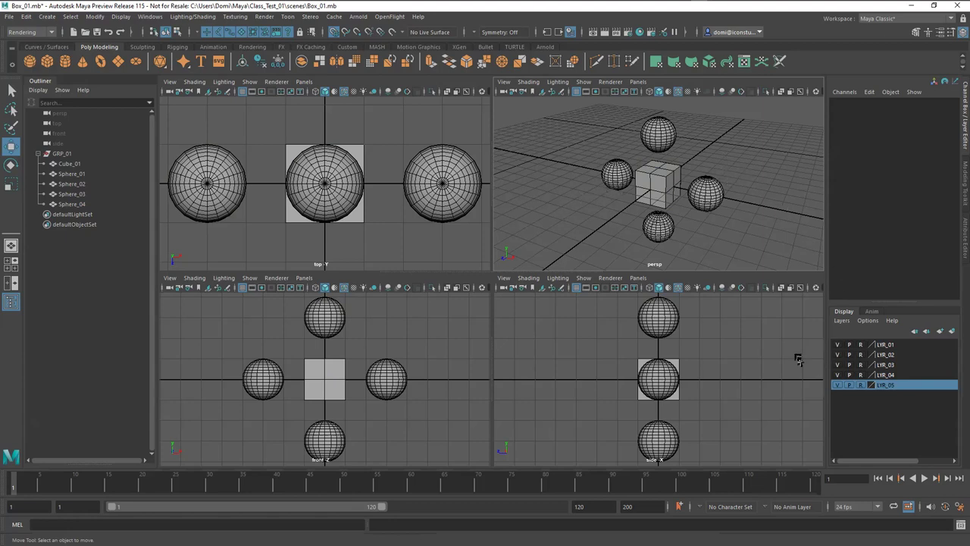
- Save the scene as a new version named Box_02_Hierarchy in the project's scenes folder
left_click(10, 16)
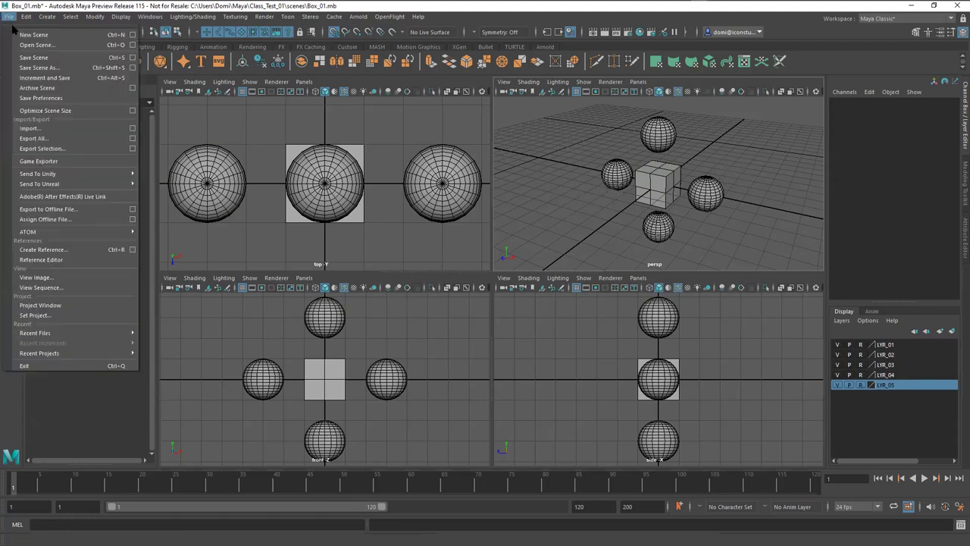
left_click(39, 70)
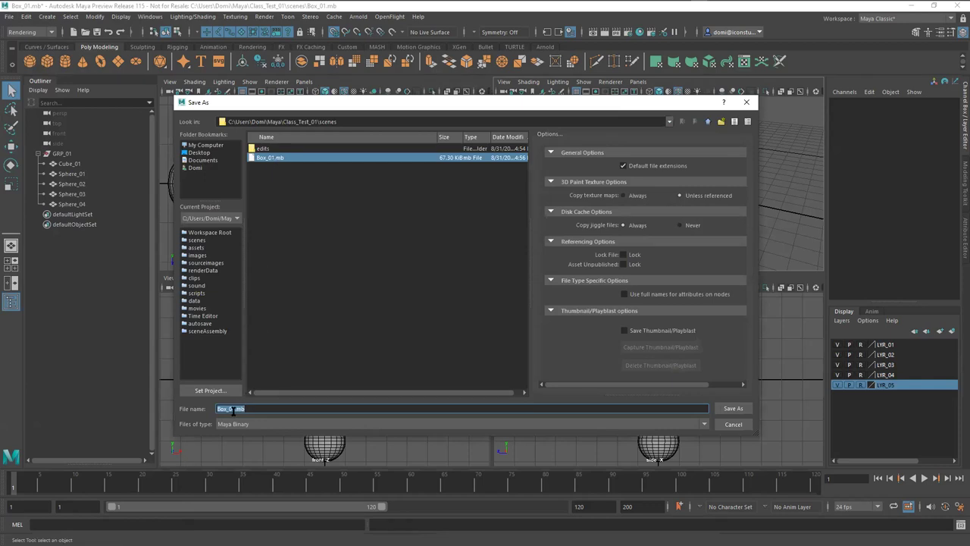
left_click(273, 408)
key("BackSpace")
key("BackSpace")
key("BackSpace")
key("BackSpace")
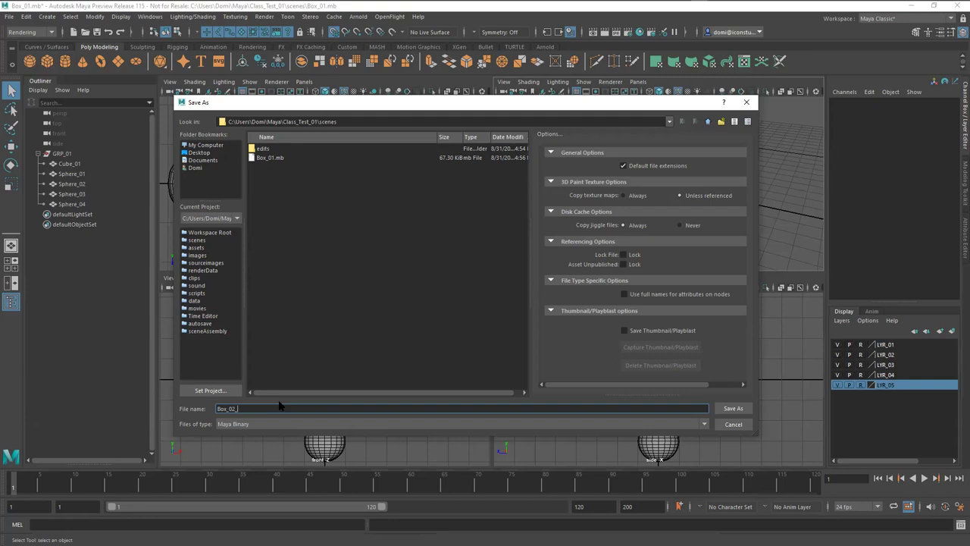
type("2_Hierarchy")
left_click(741, 411)
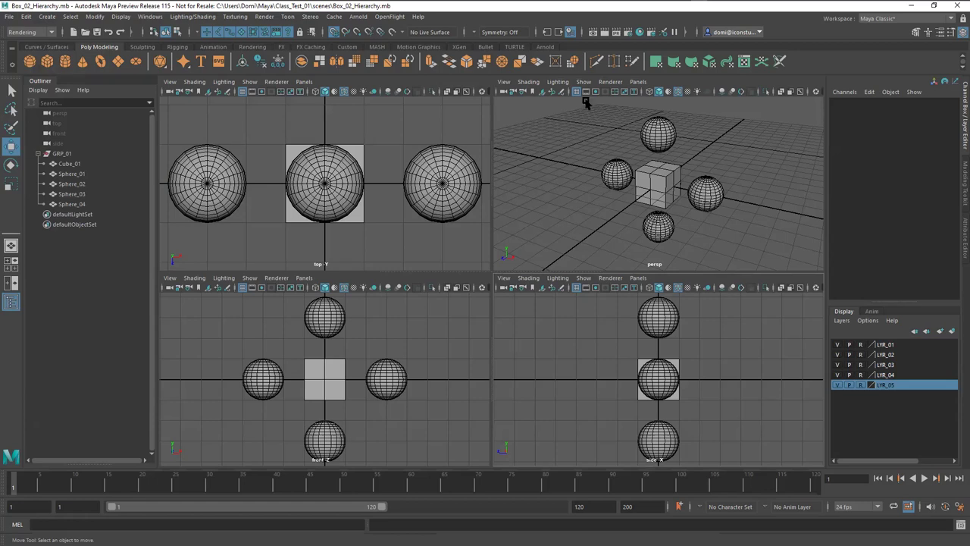
- Examine the file types offered in the Export All options, from mayaAscii through OBJexport and FBX export, and cancel without exporting
left_click(10, 17)
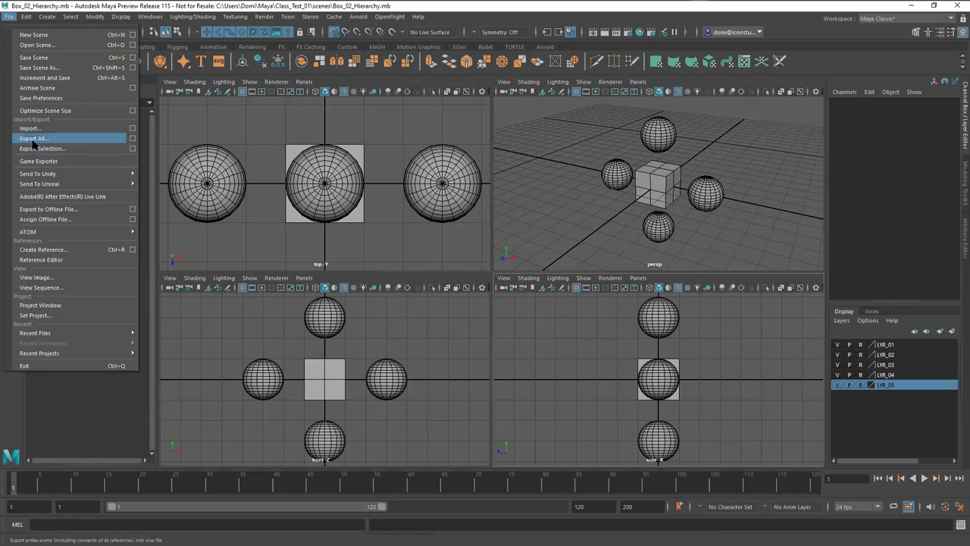
left_click(133, 139)
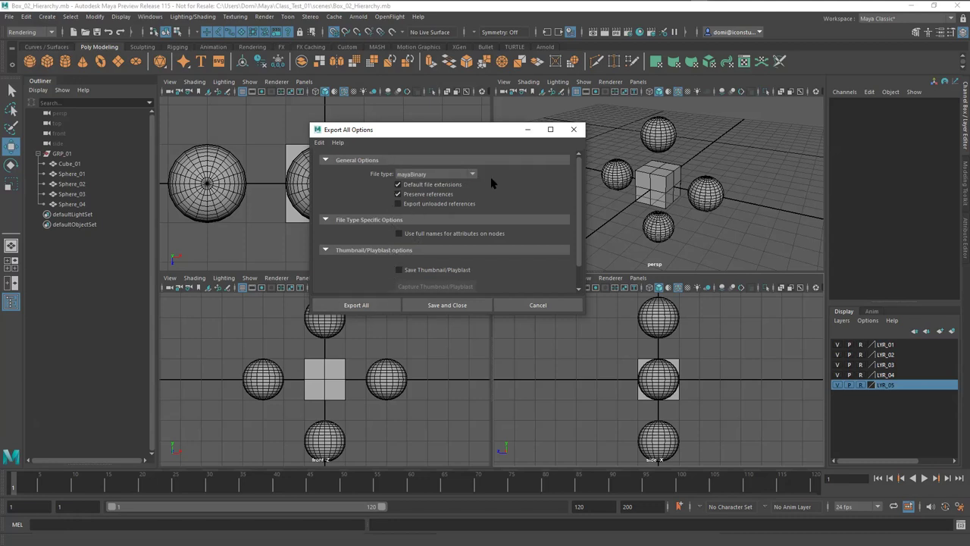
left_click(322, 142)
left_click(338, 162)
left_click(473, 175)
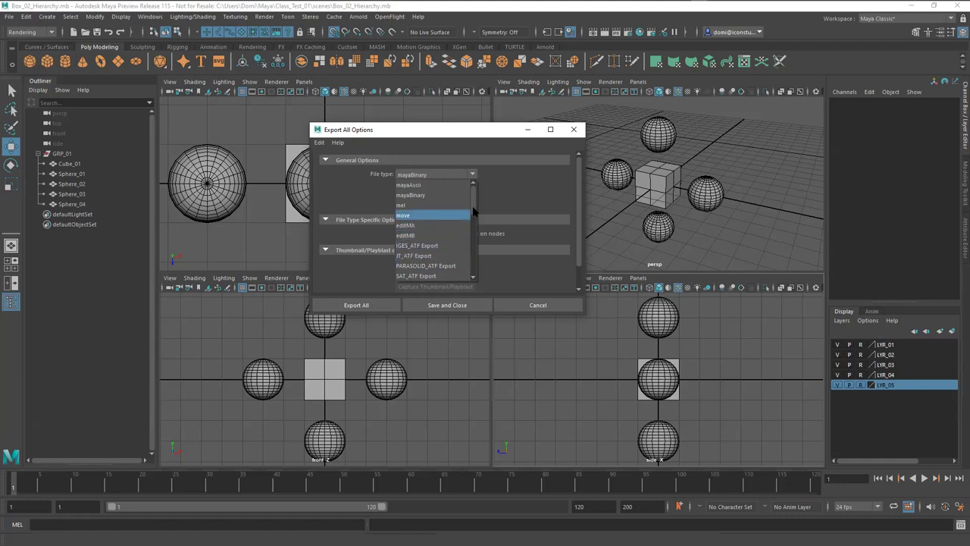
scroll(473, 210, "down", 2)
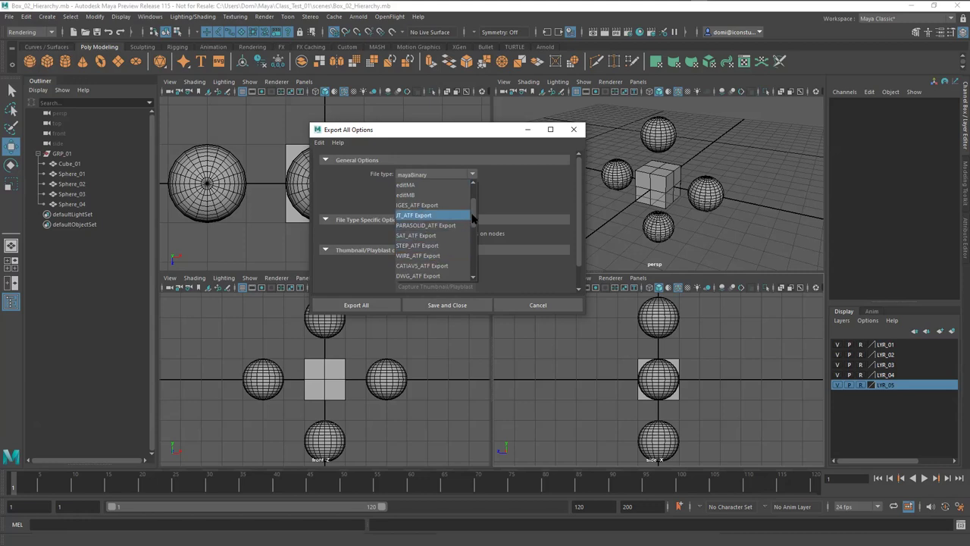
scroll(473, 218, "down", 2)
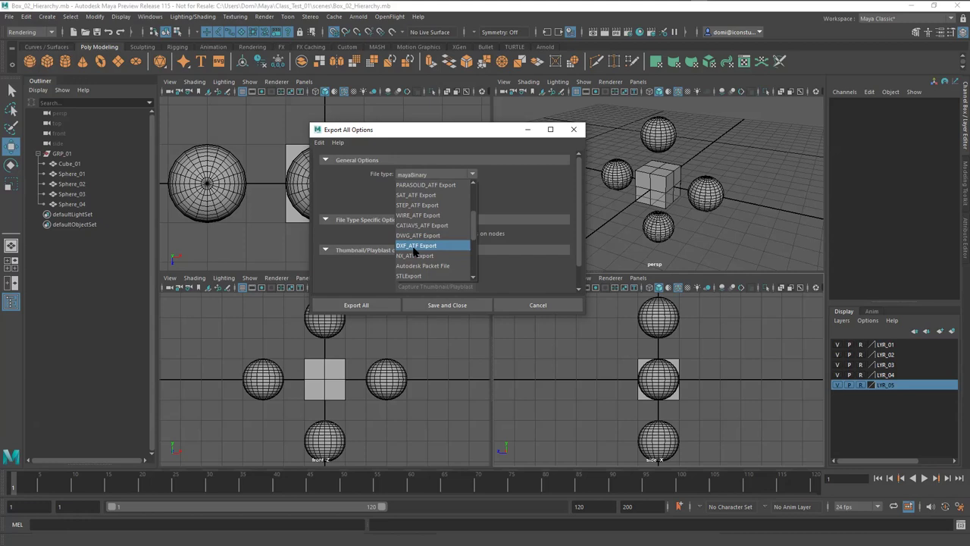
left_click_drag(475, 229, 475, 260)
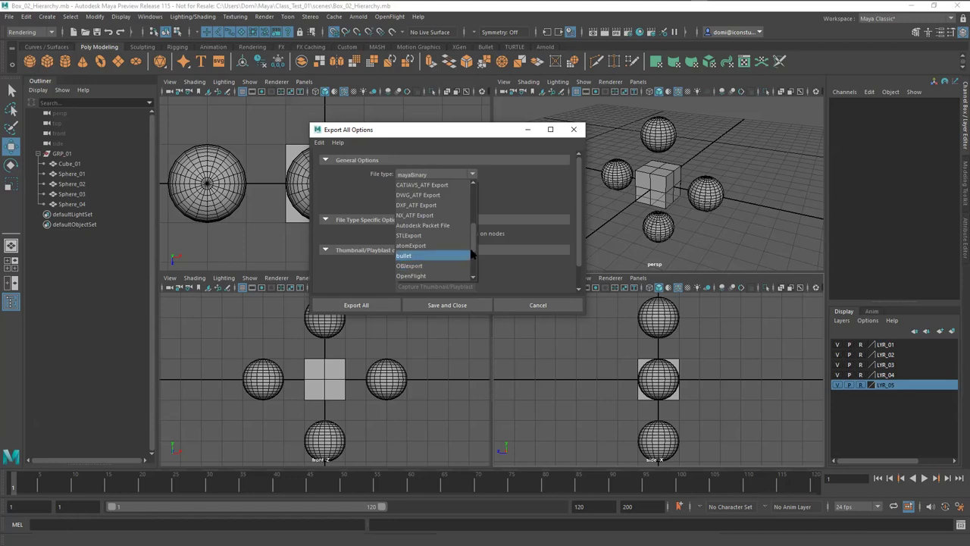
left_click_drag(473, 245, 473, 252)
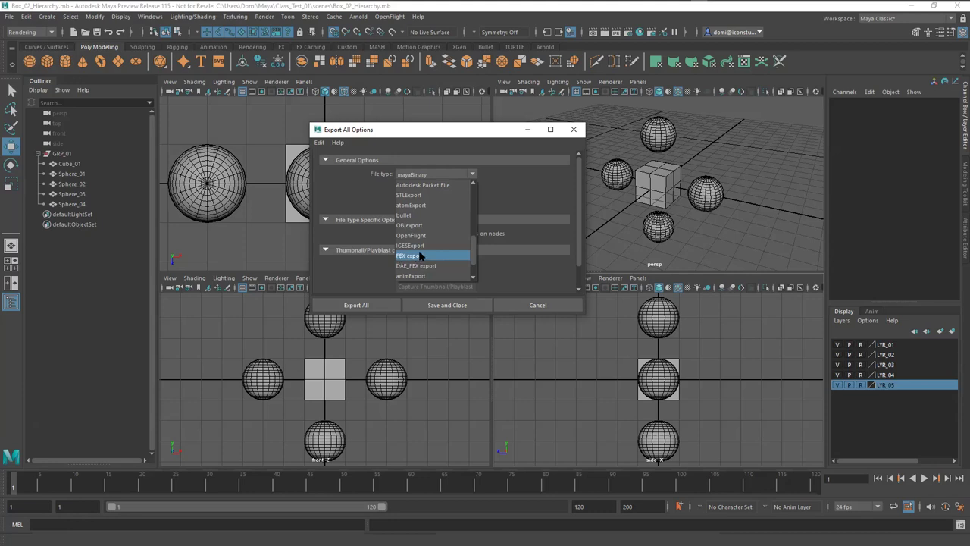
left_click_drag(473, 260, 491, 214)
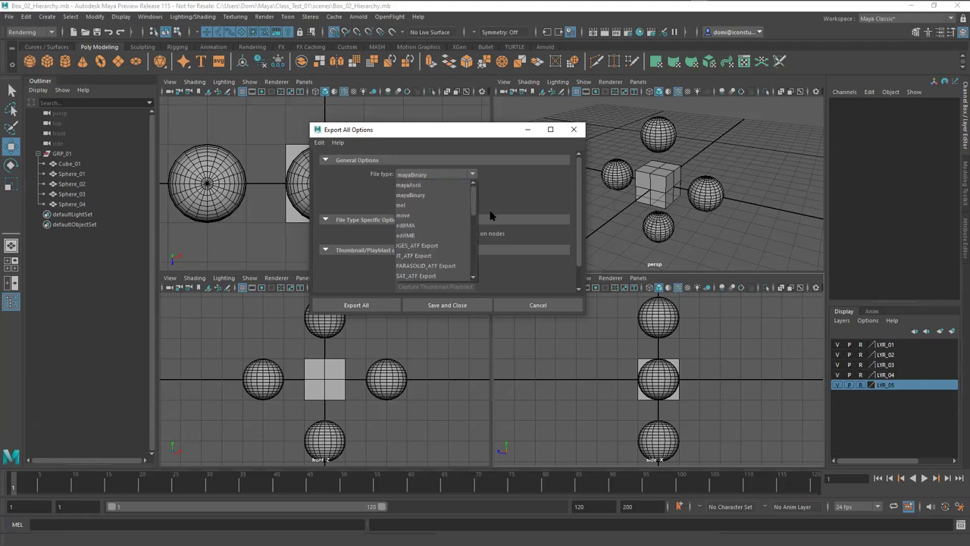
left_click(548, 304)
left_click(547, 304)
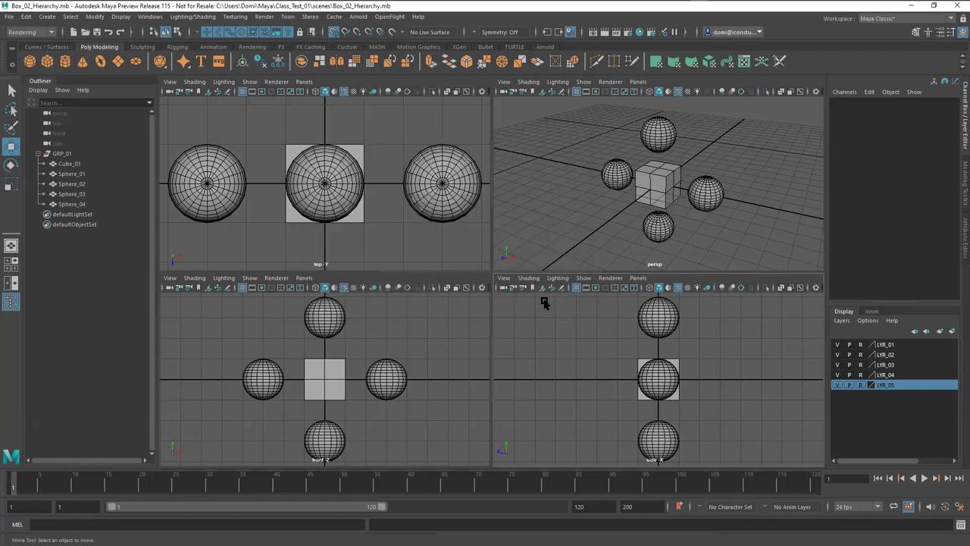
- Create a new empty scene
left_click(10, 16)
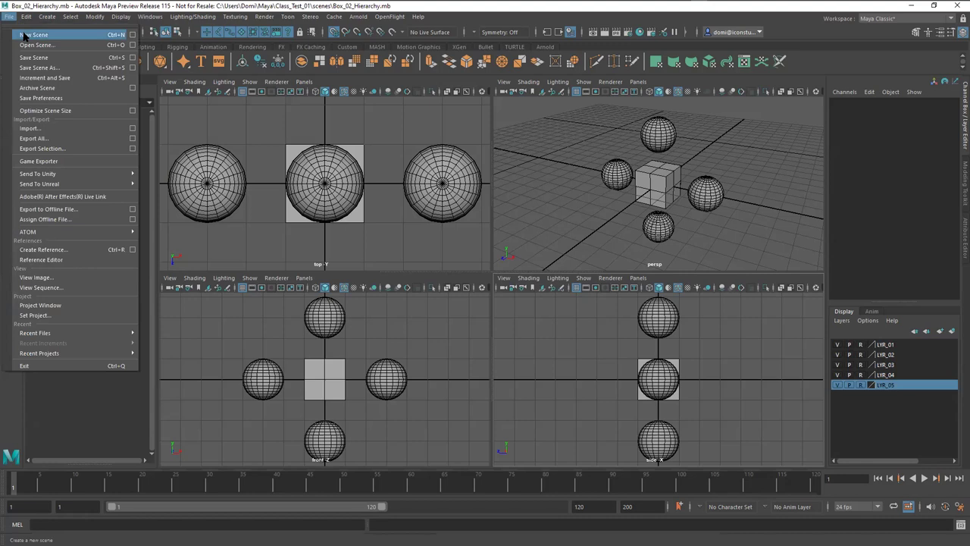
left_click(26, 35)
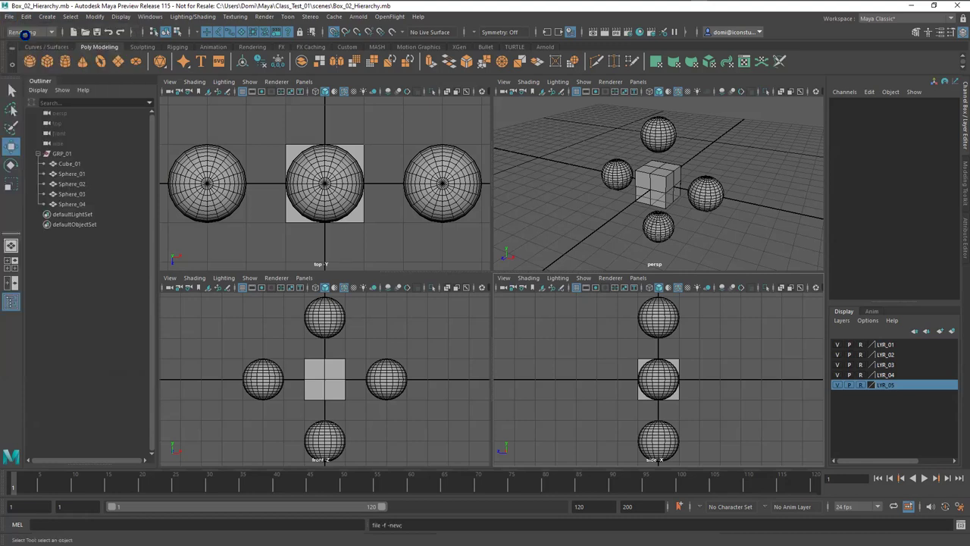